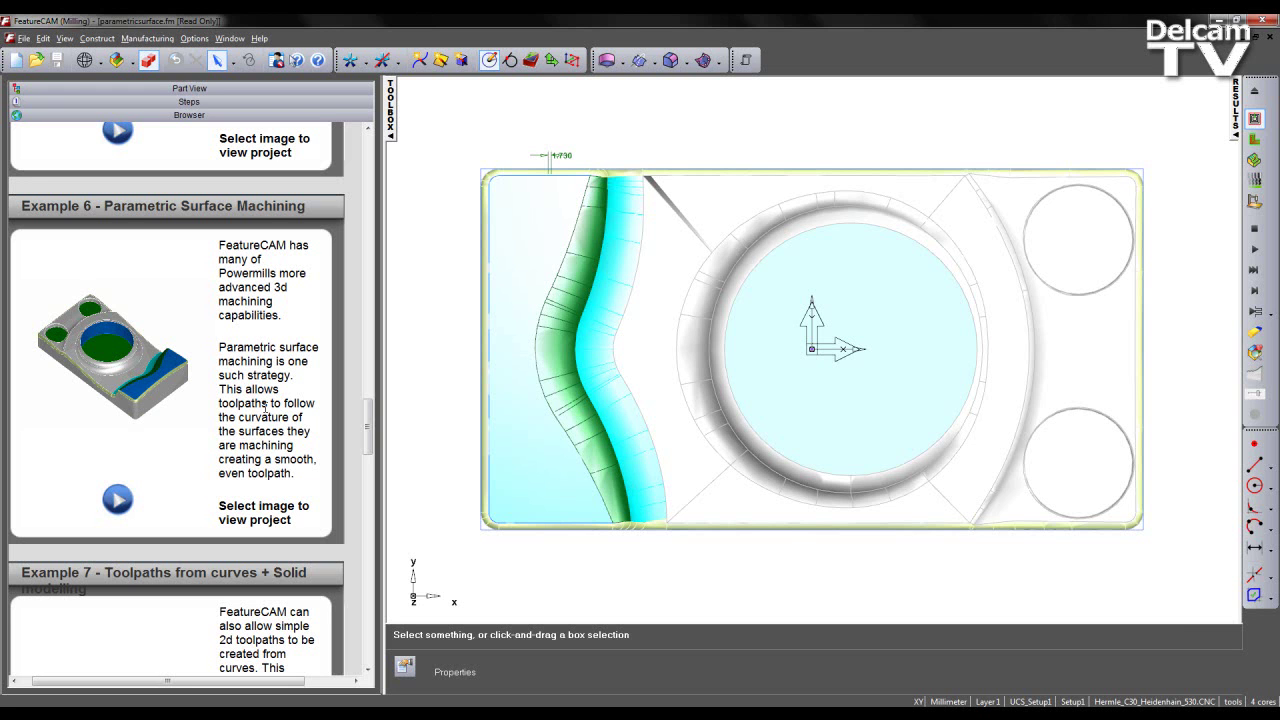
- Show the part's feature tree in a narrower pane and exclude the "make a toolpath similar to this one" feature from Setup1
click(200, 89)
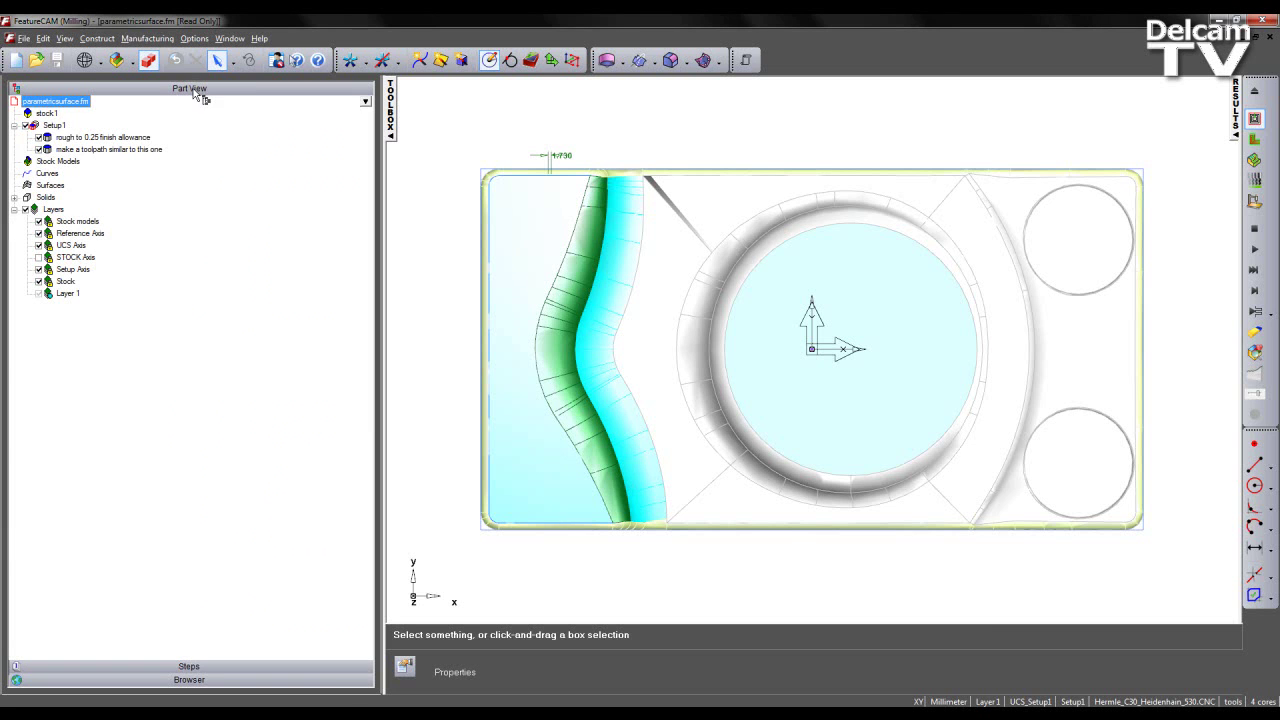
drag(370, 160, 200, 160)
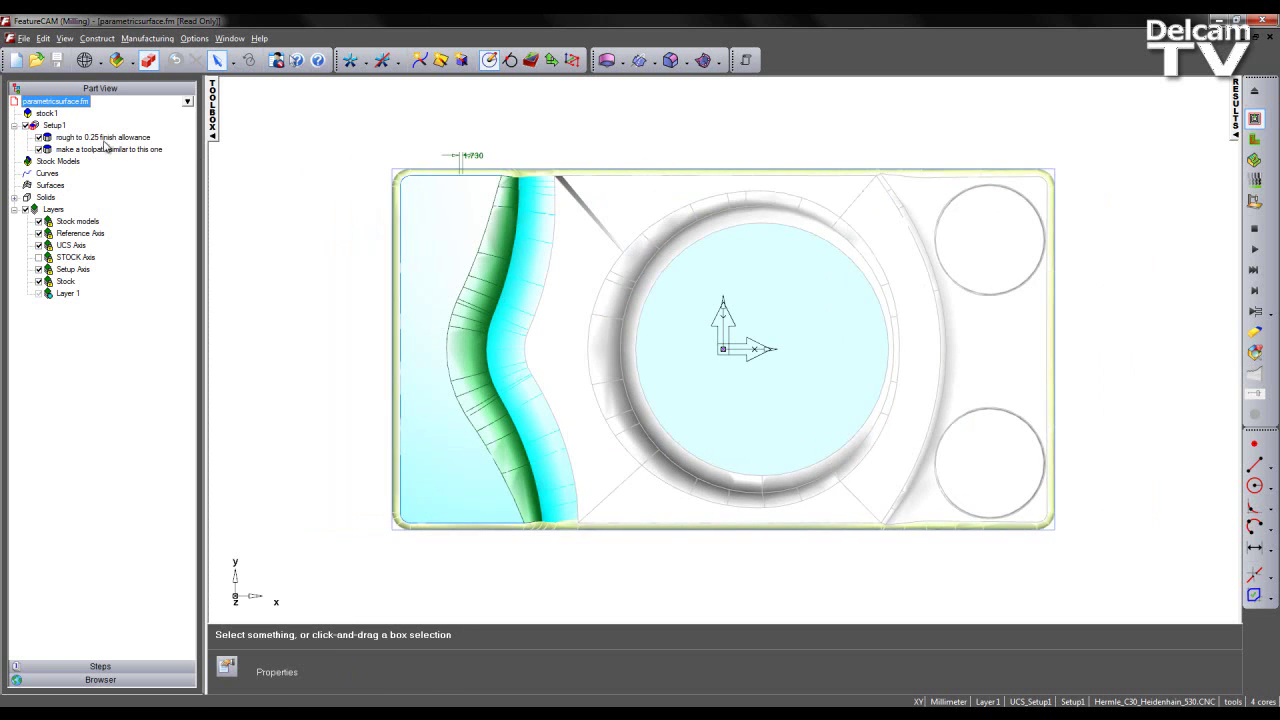
click(104, 137)
shift+click(98, 150)
click(100, 140)
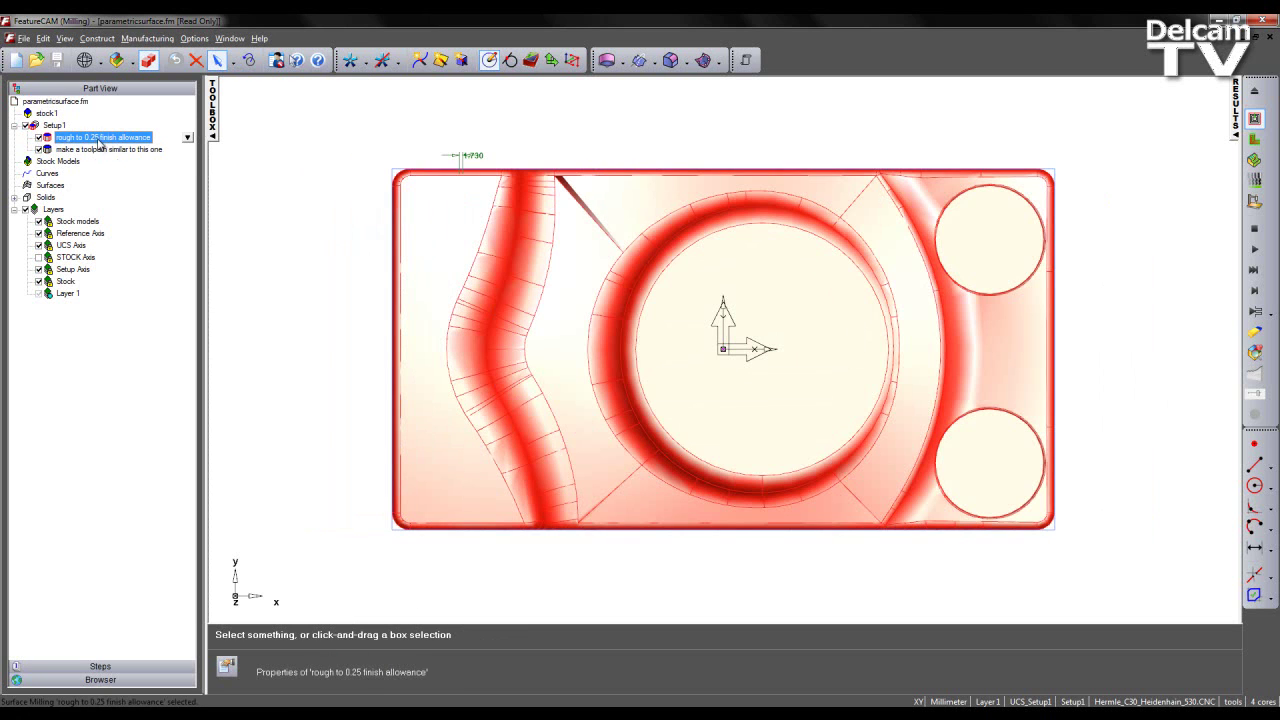
click(46, 150)
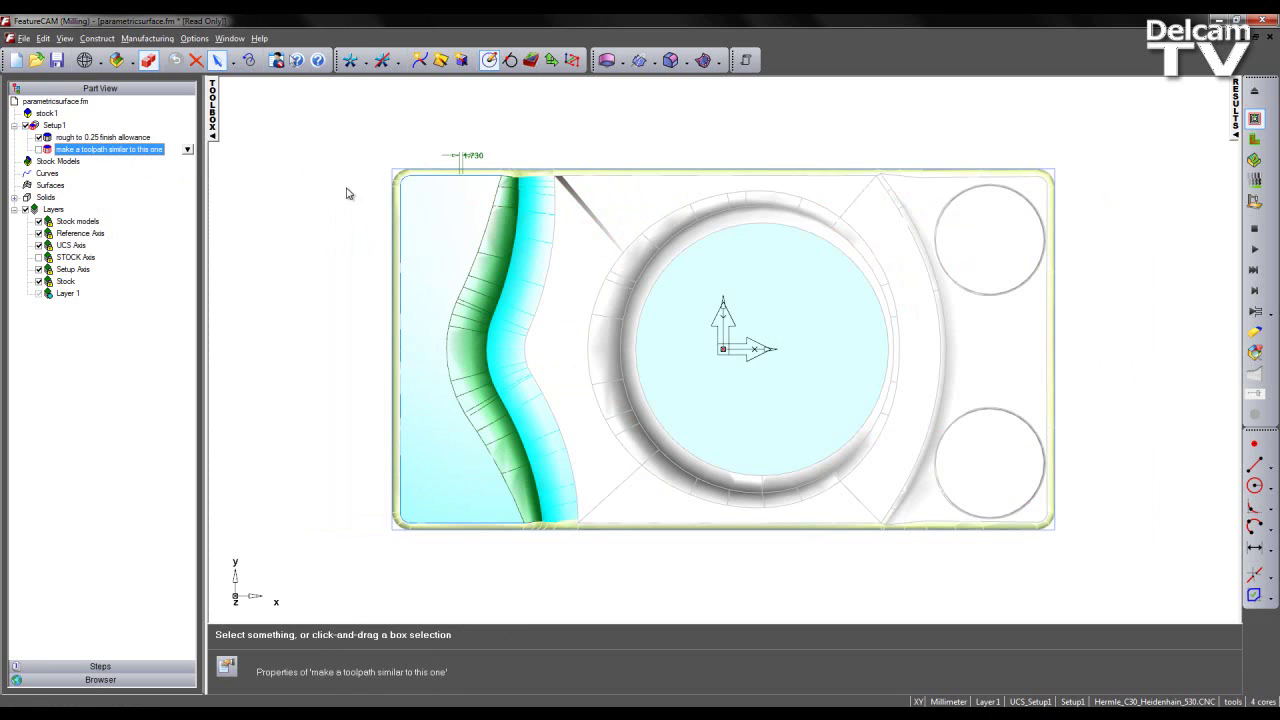
- Preview the roughing toolpath centerline in isometric view, clear it, and inspect the surfaces at the raised end of the part
key(ctrl+i)
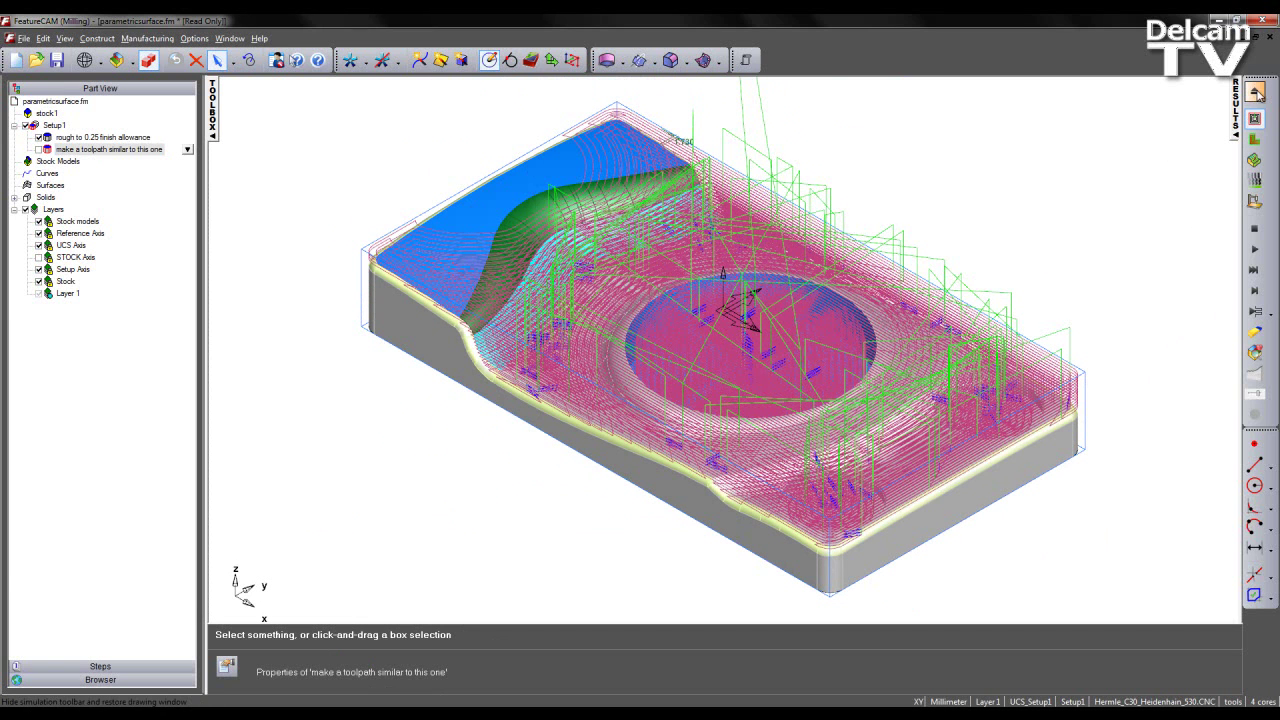
click(1257, 92)
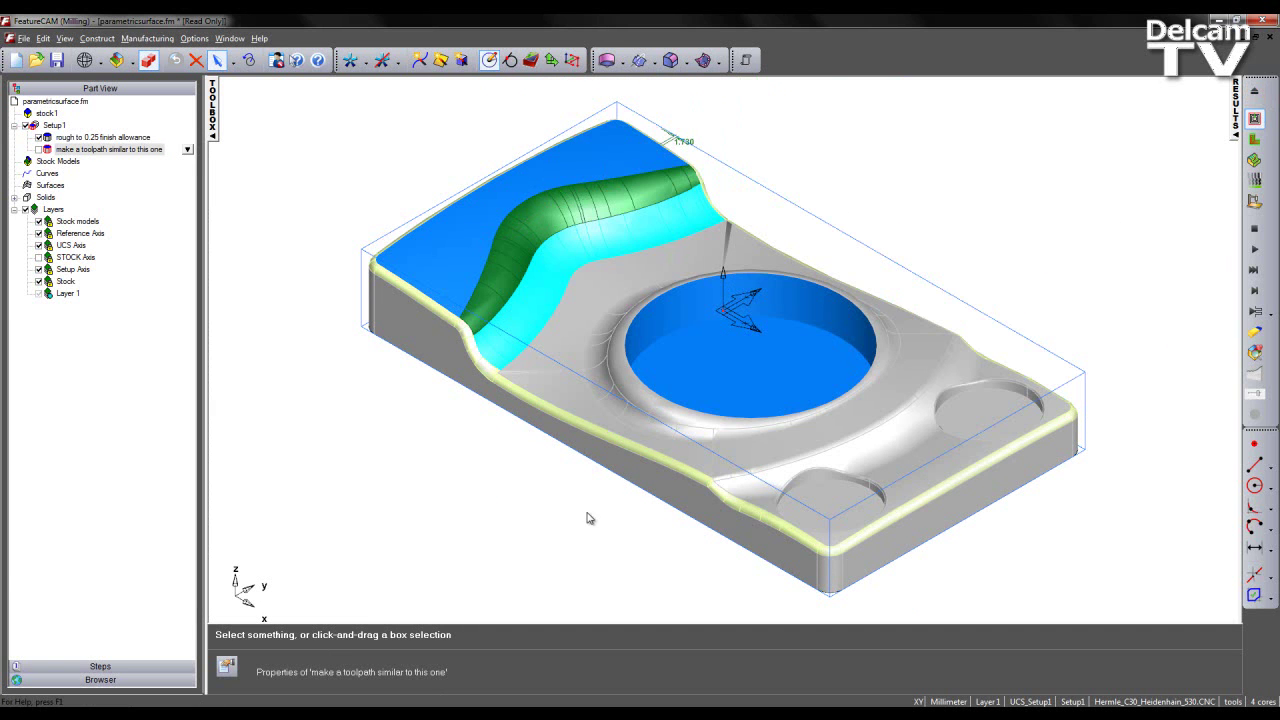
drag(337, 126, 746, 403)
click(522, 330)
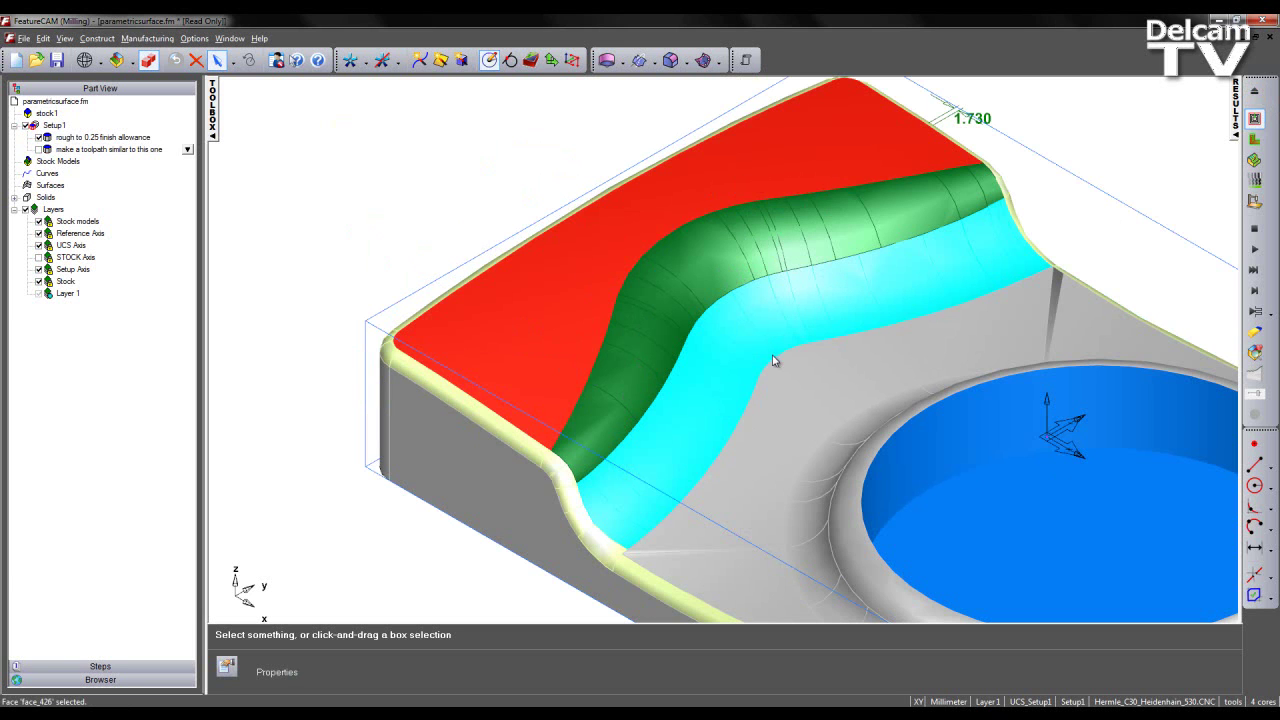
click(358, 539)
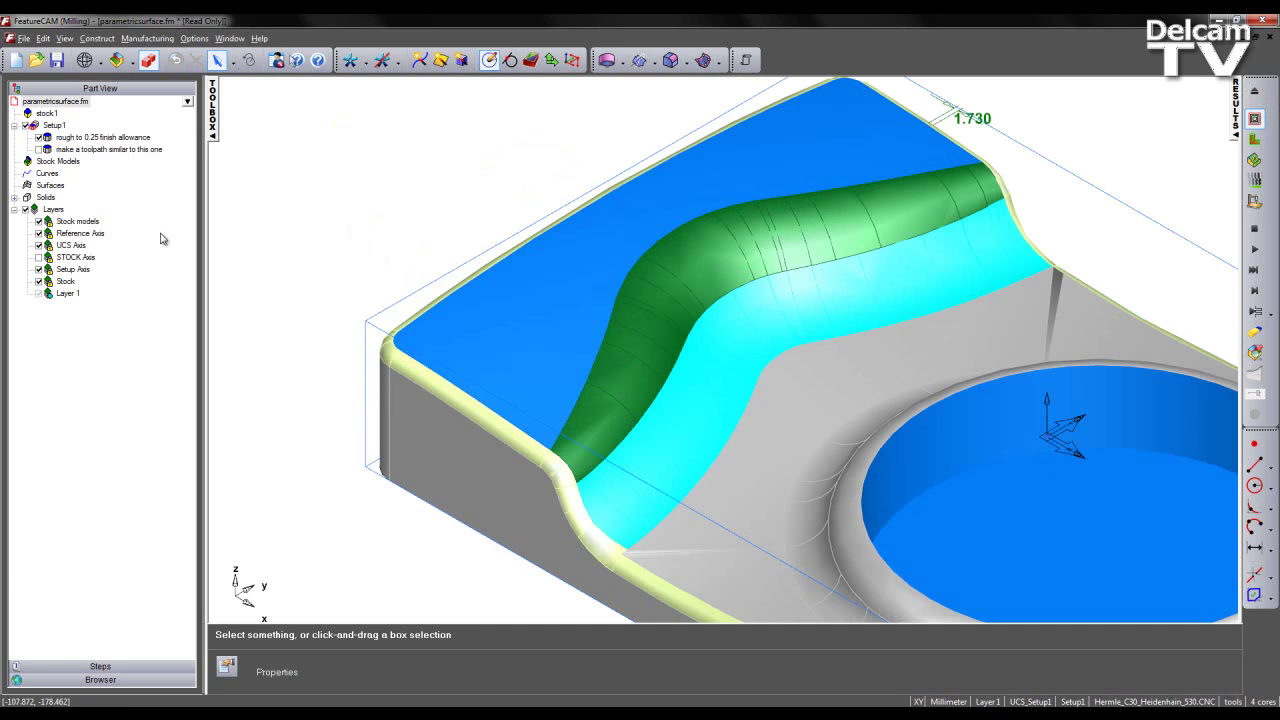
- Exclude "rough to 0.25 finish allowance", include "make a toolpath similar to this one", and display its toolpath centerline in top view
click(46, 137)
click(46, 149)
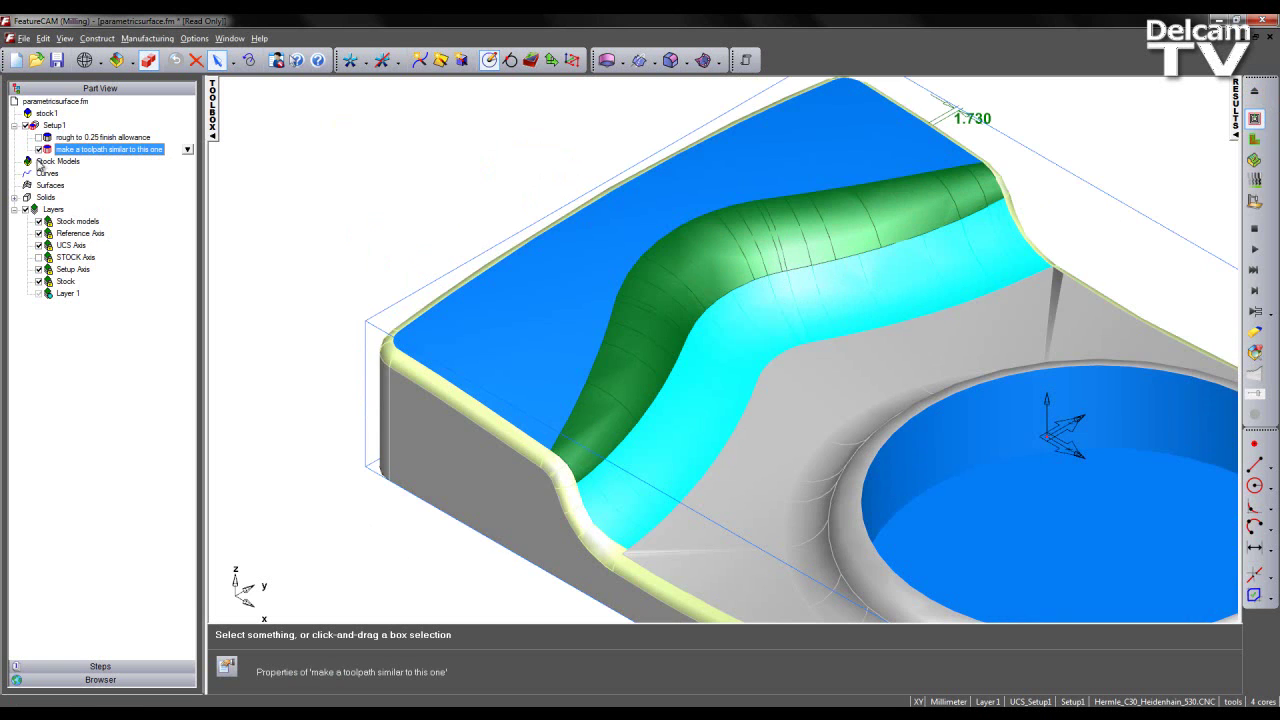
key(ctrl+5)
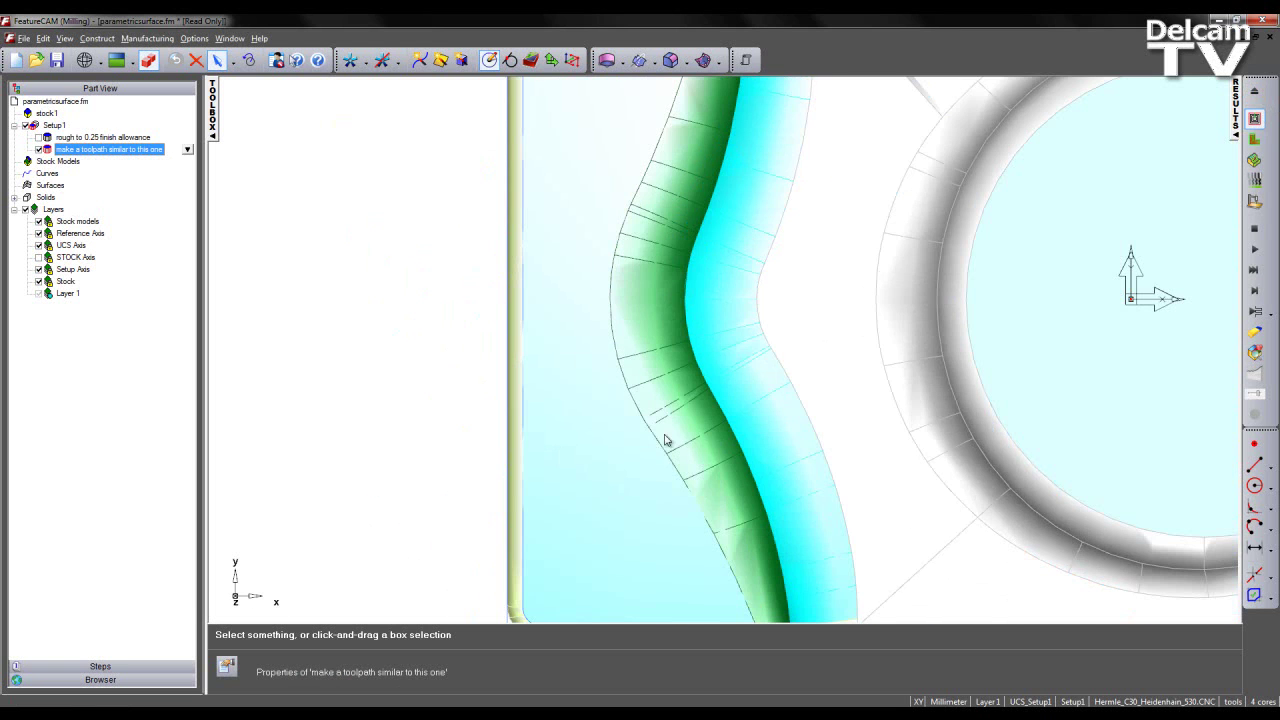
ctrl+middle_drag(797, 304, 766, 353)
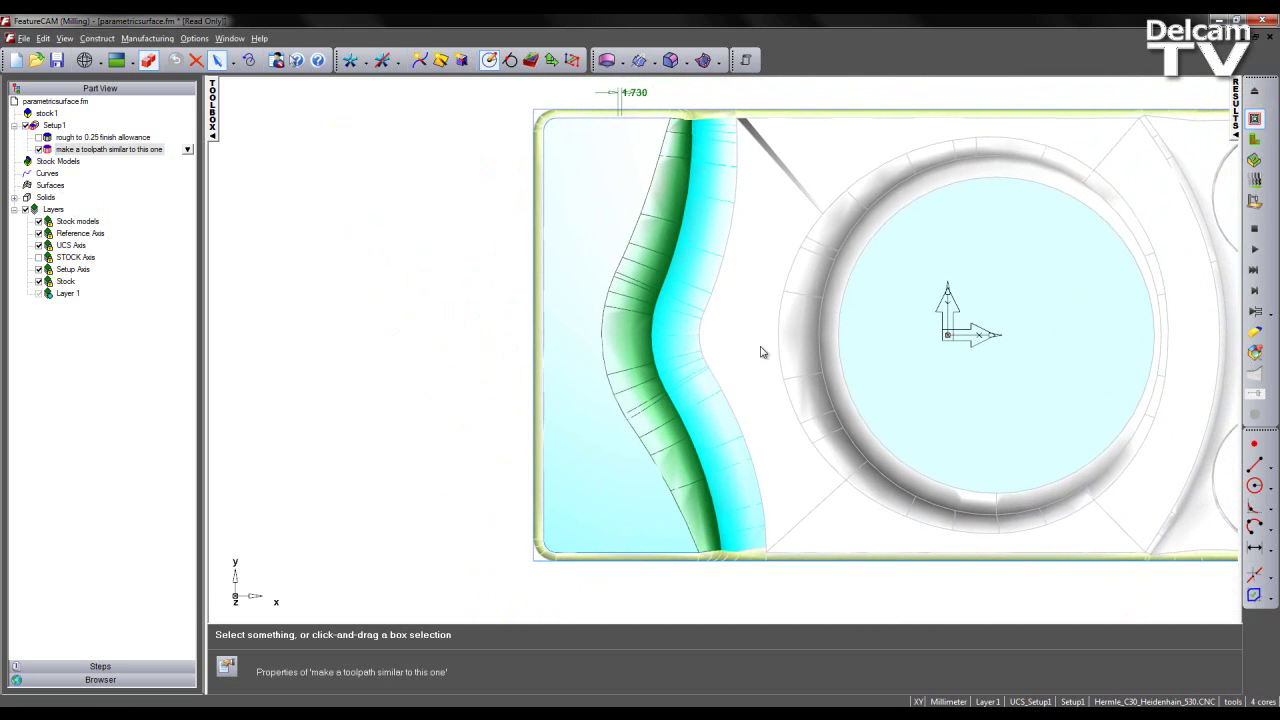
click(1253, 120)
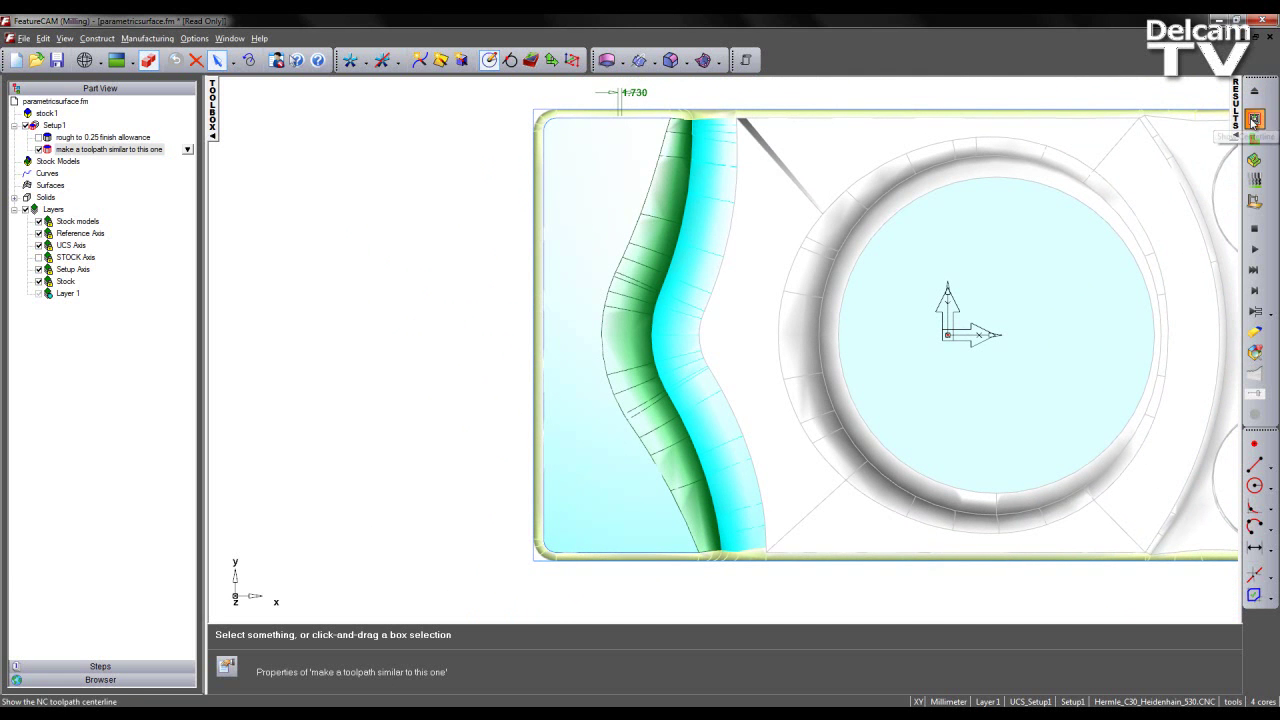
- Examine how the finishing toolpath follows the curved surfaces, both in top view and in isometric view
scroll(723, 409, up, 5)
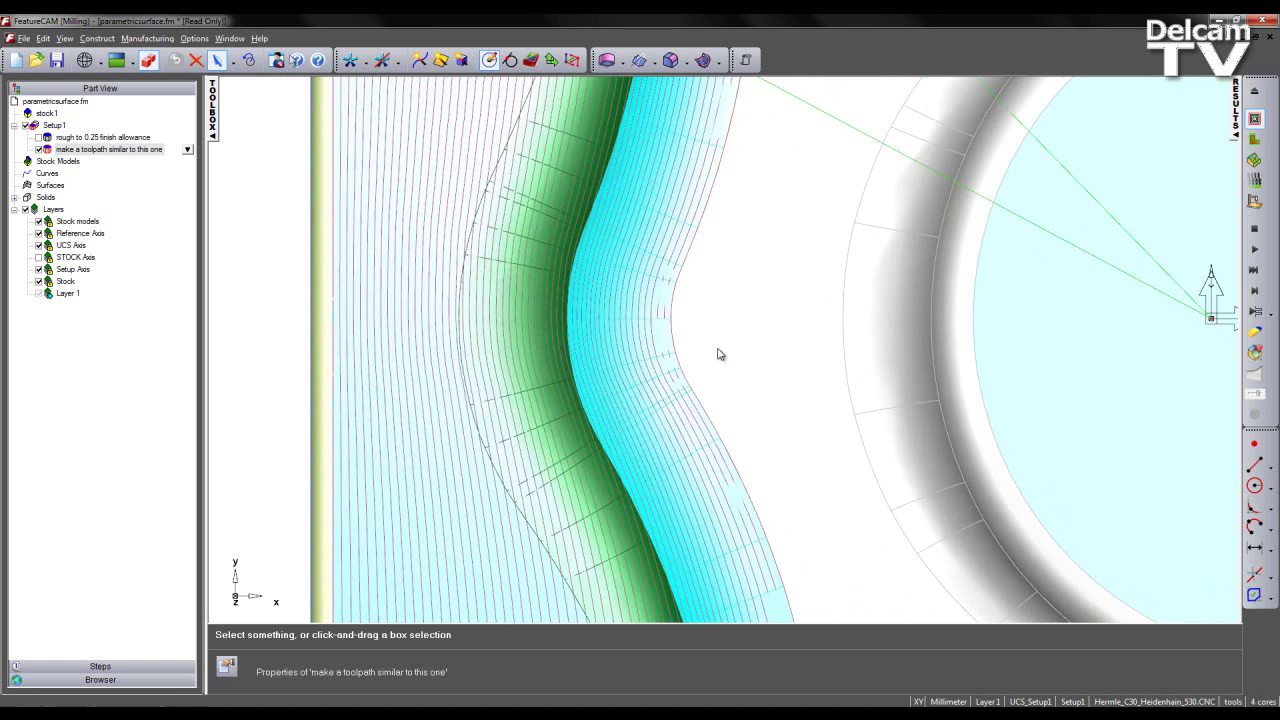
scroll(690, 366, down, 4)
scroll(689, 372, down, 2)
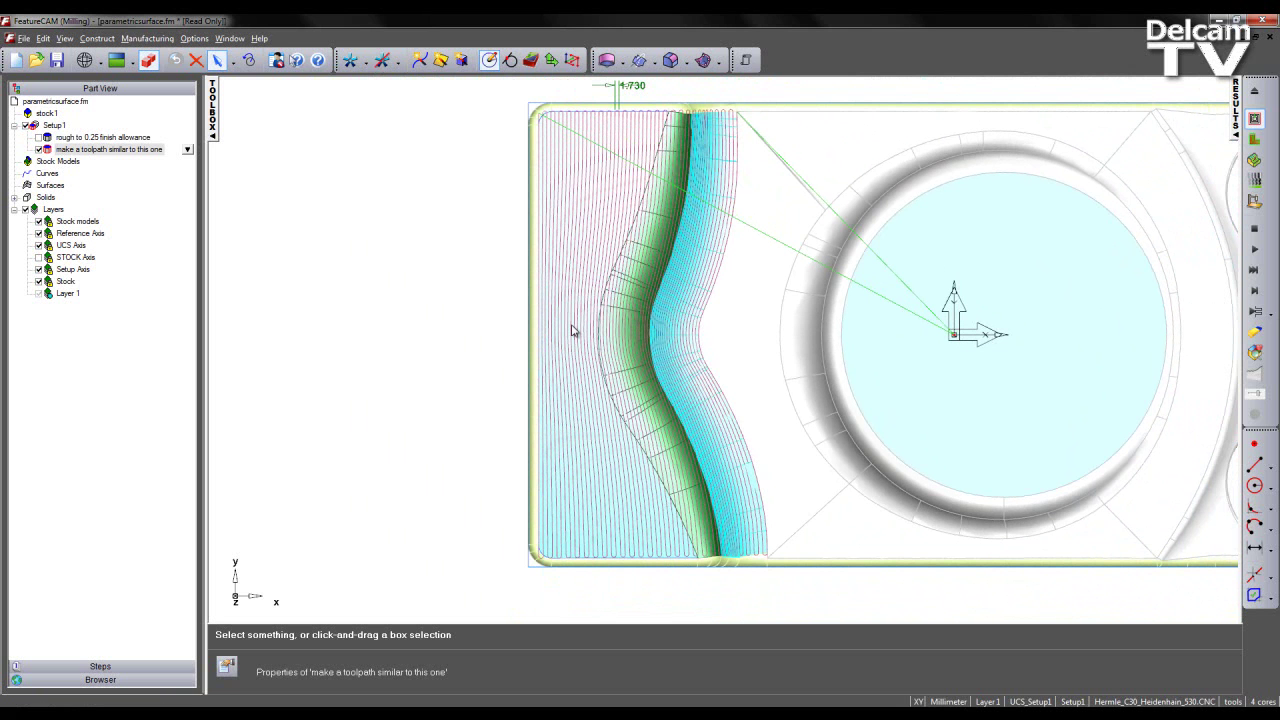
key(ctrl+1)
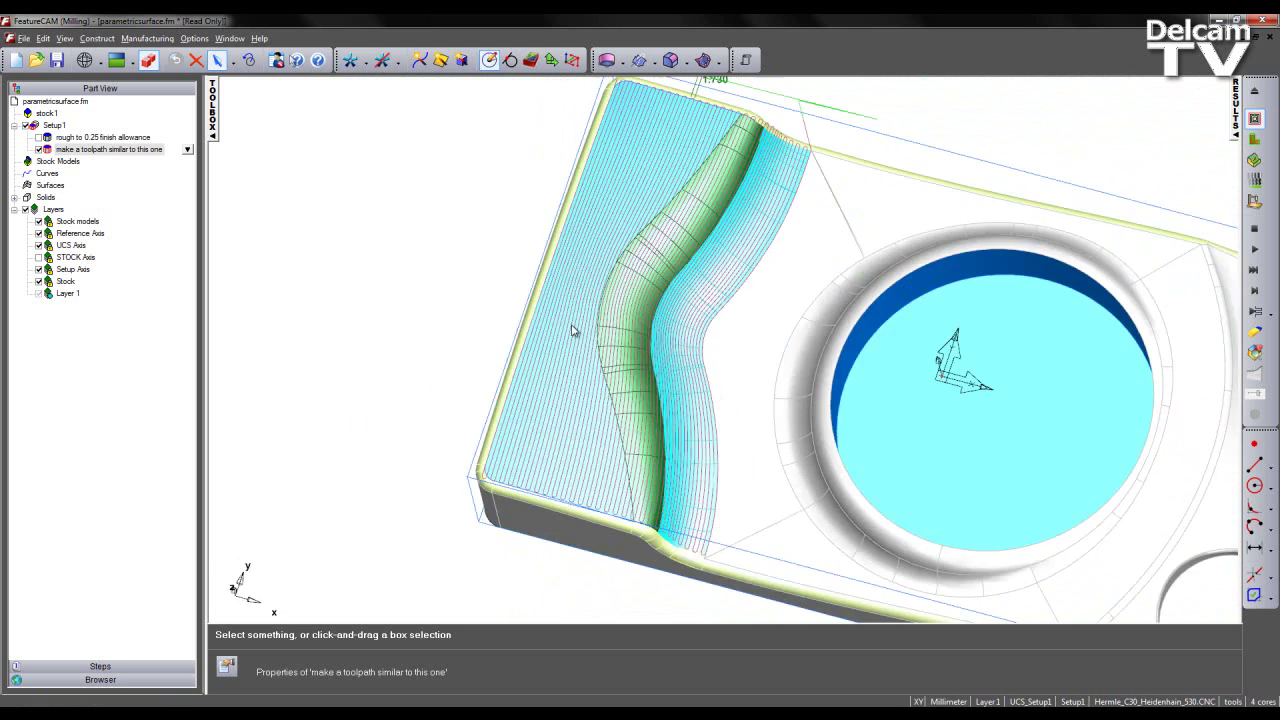
ctrl+middle_drag(681, 440, 682, 407)
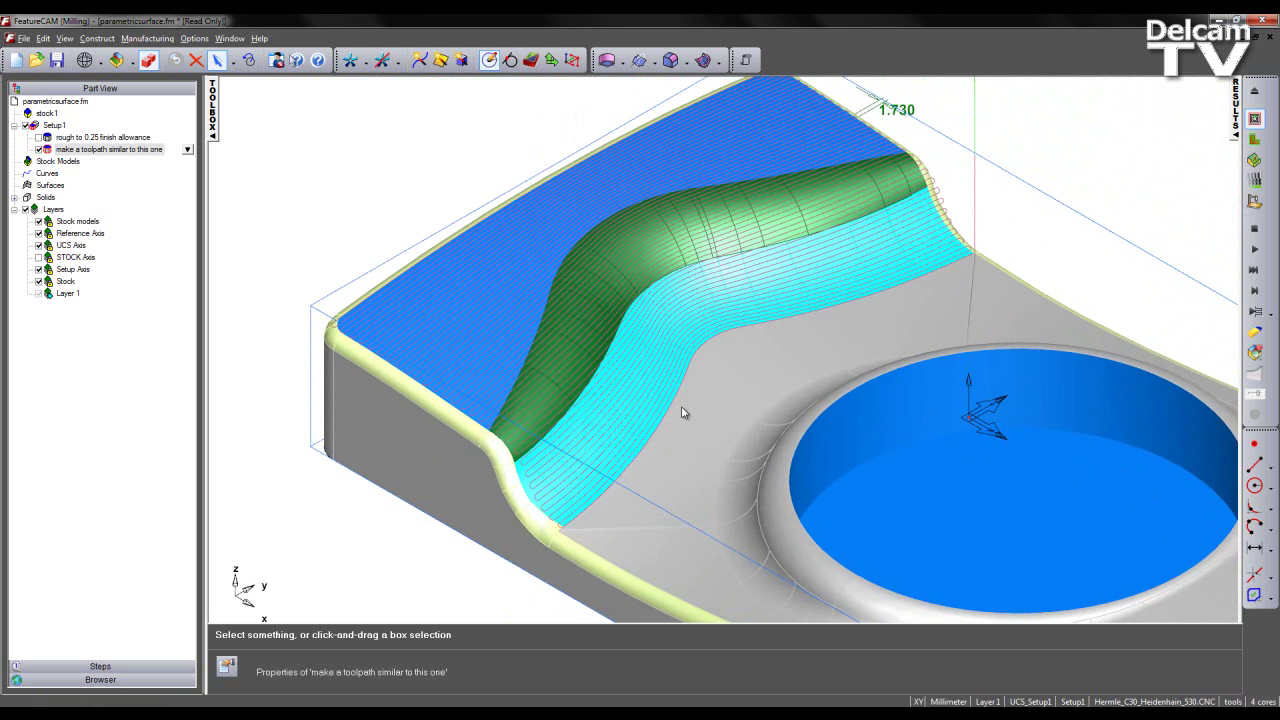
key(ctrl+t)
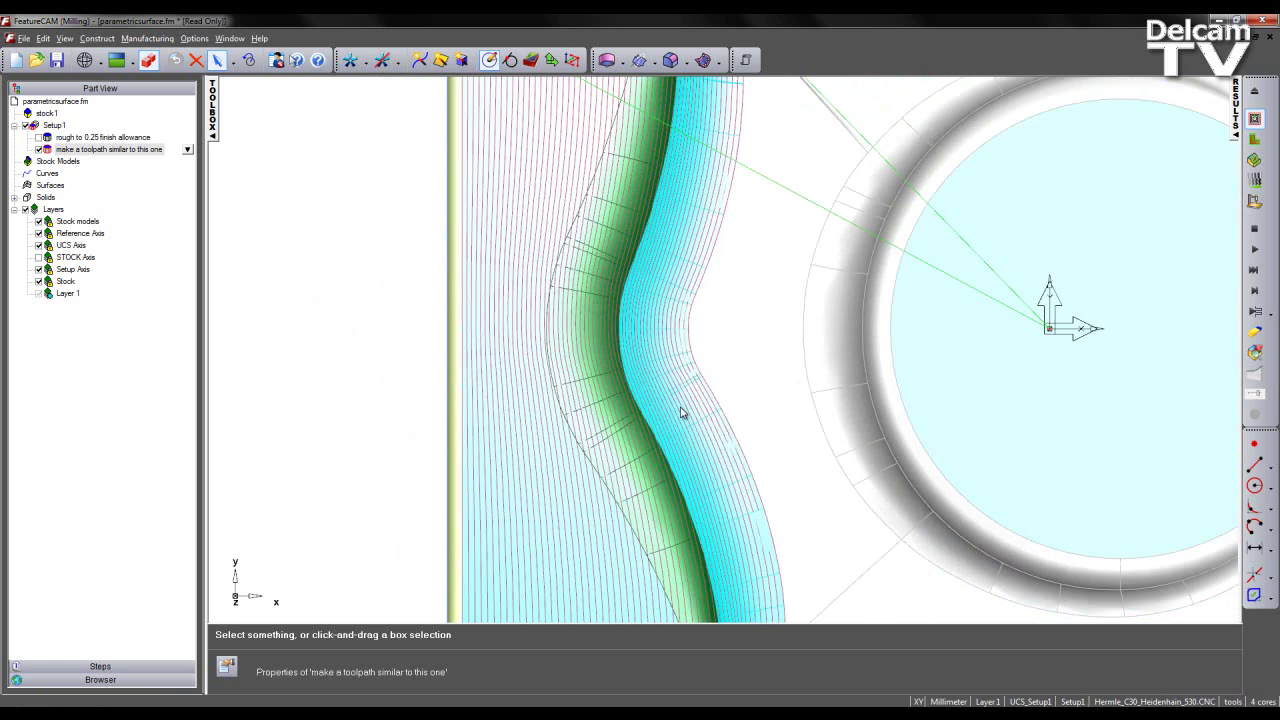
- Review the tool and toolpath point data of "make a toolpath similar to this one" and close its properties
double_click(93, 150)
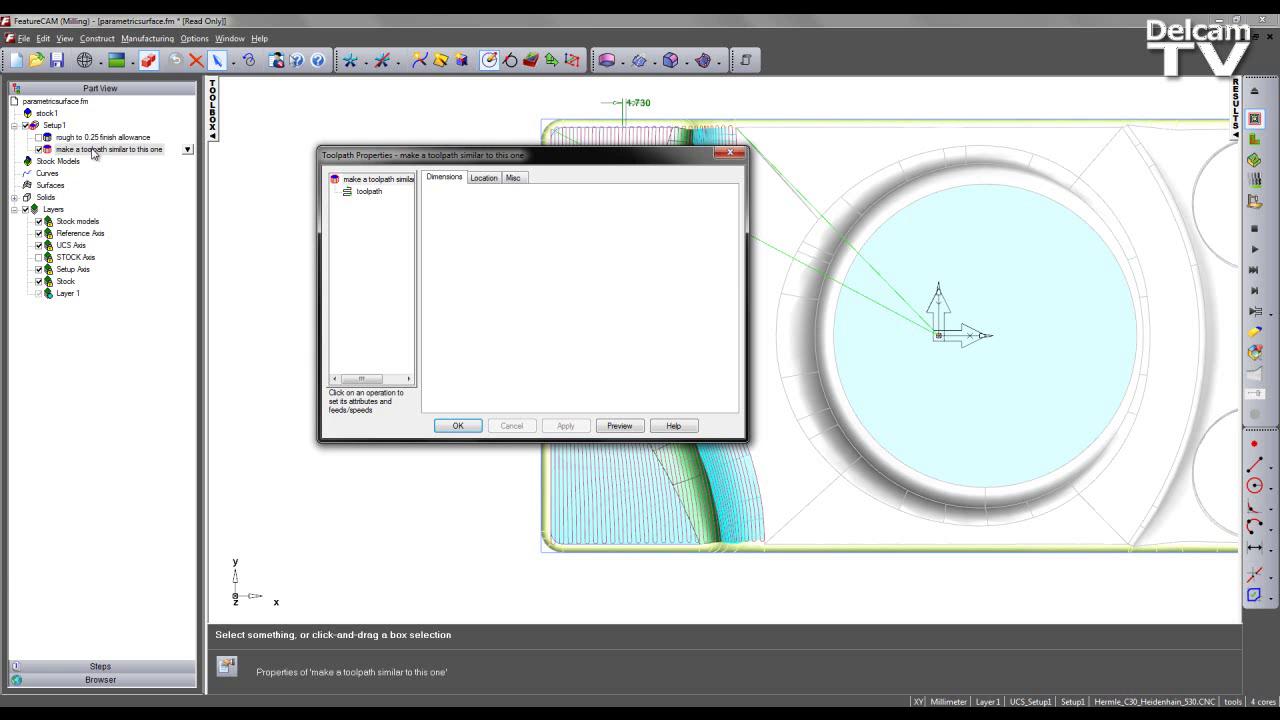
click(375, 180)
click(369, 193)
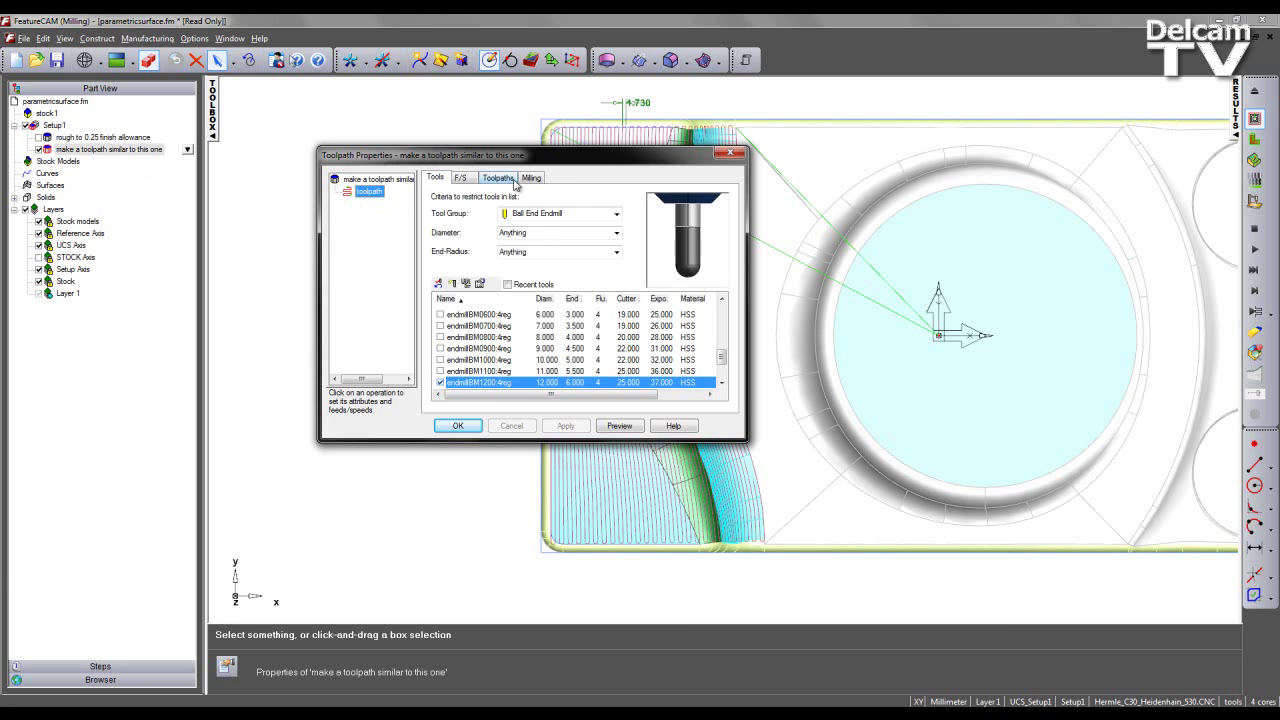
click(503, 177)
click(361, 182)
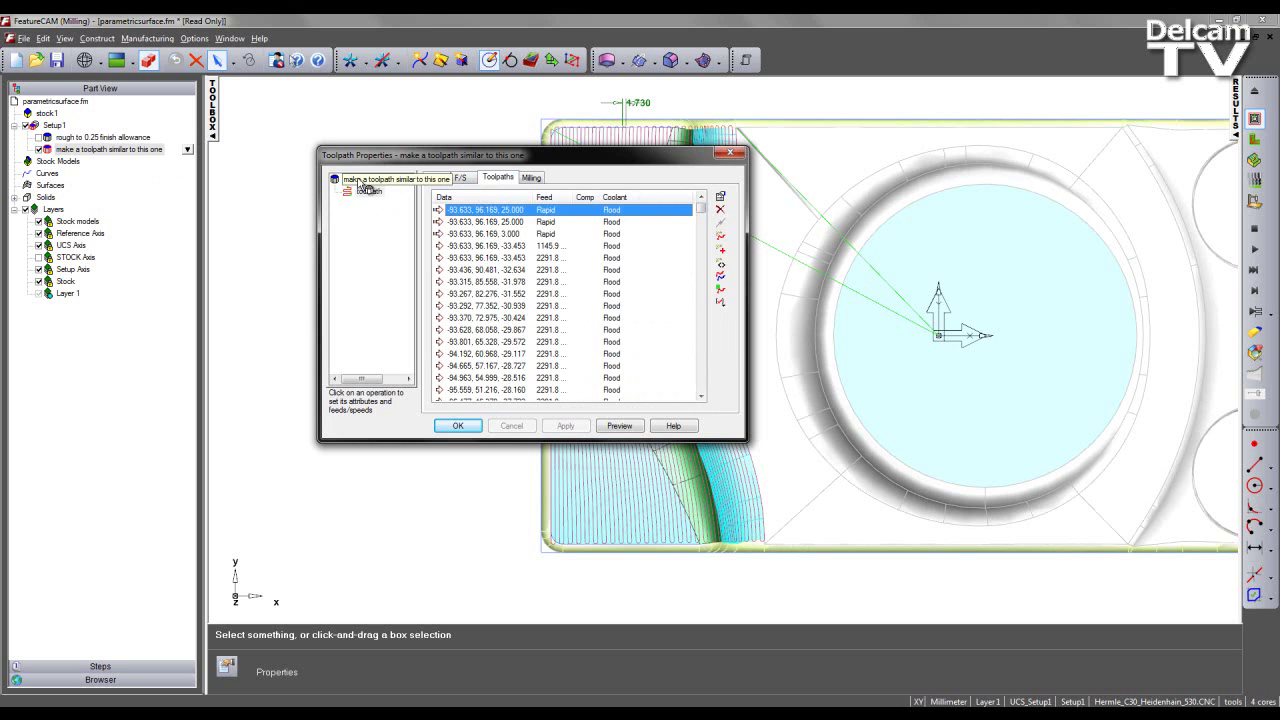
click(728, 154)
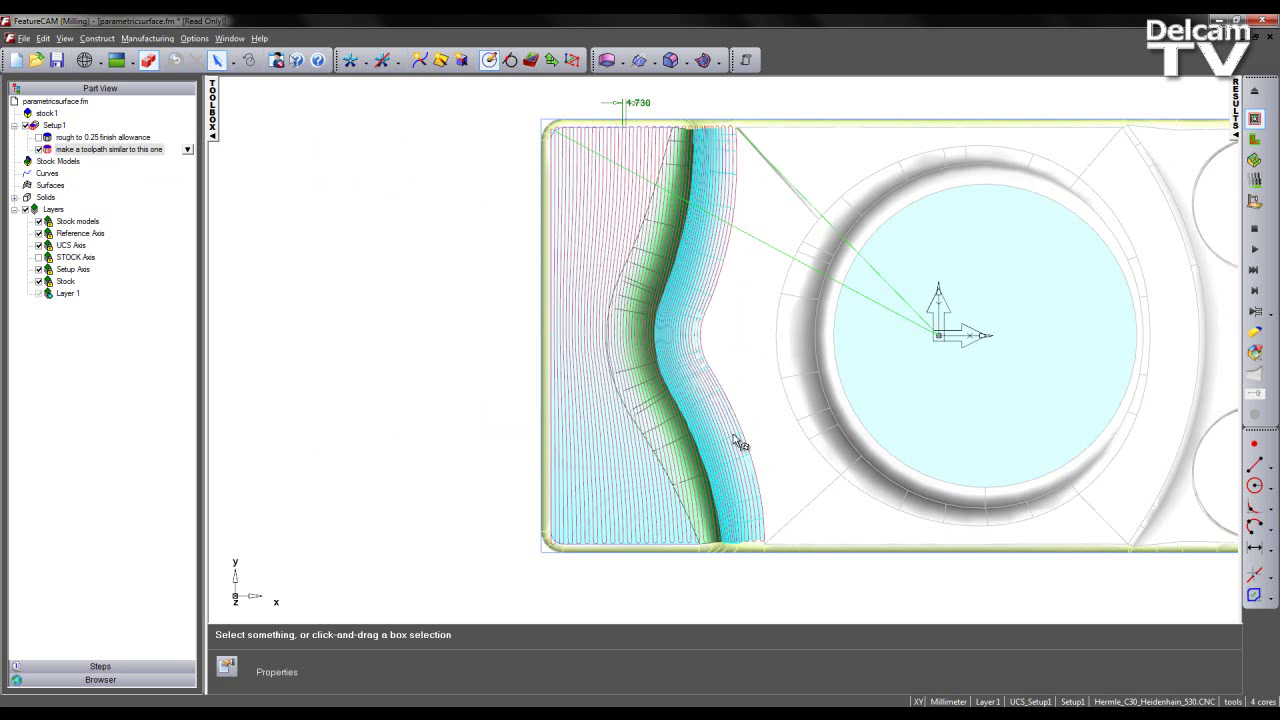
- Exclude the "make a toolpath similar to this one" feature so that Setup1 has no active features
scroll(772, 434, up, 2)
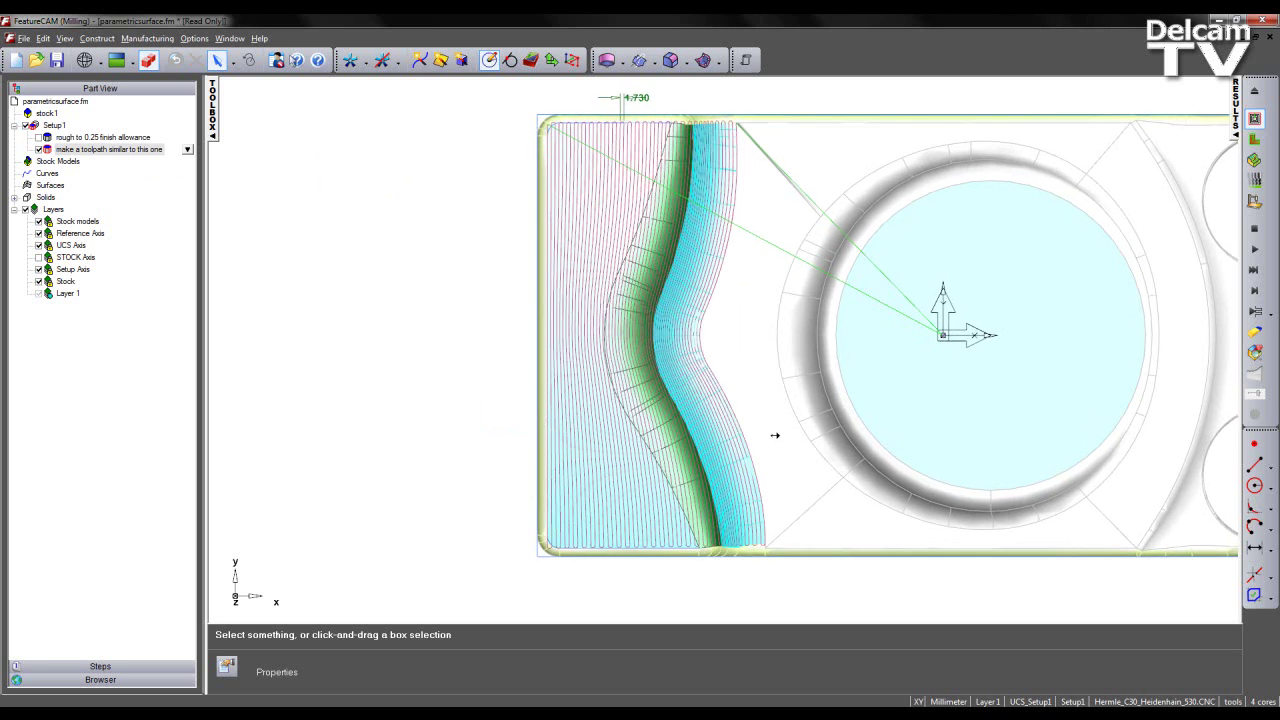
middle_drag(791, 428, 762, 442)
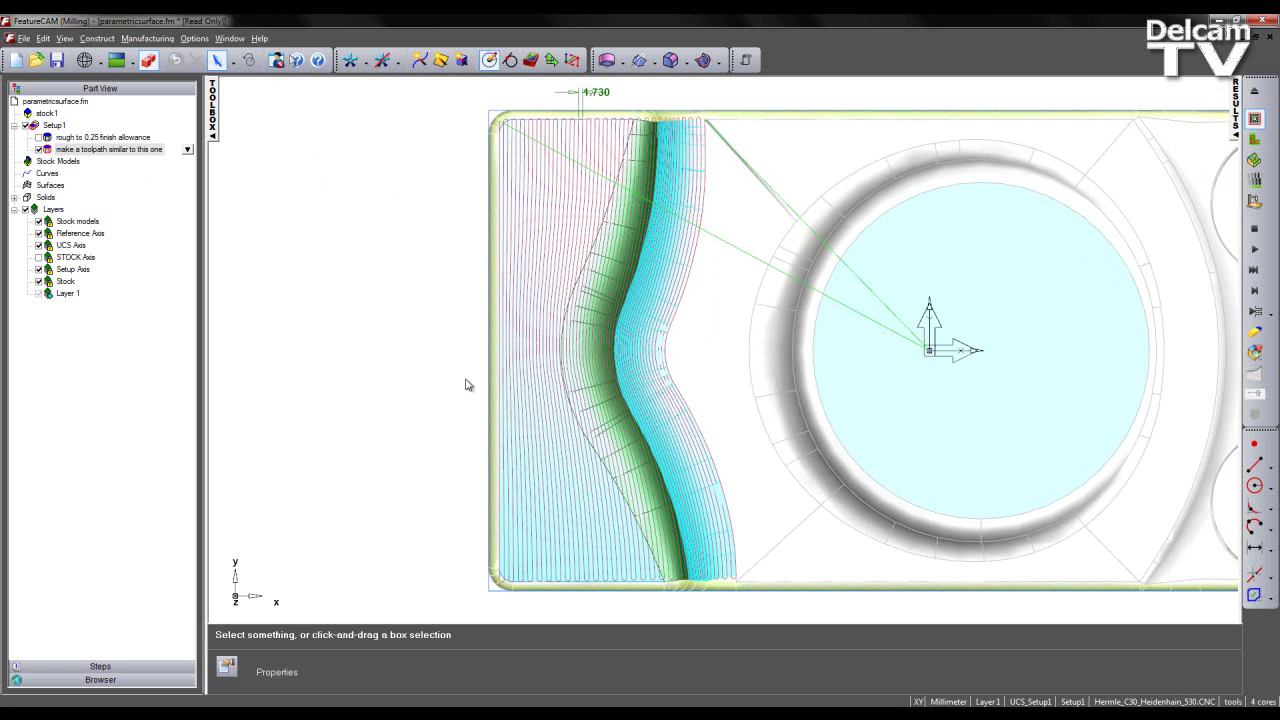
key(ctrl+1)
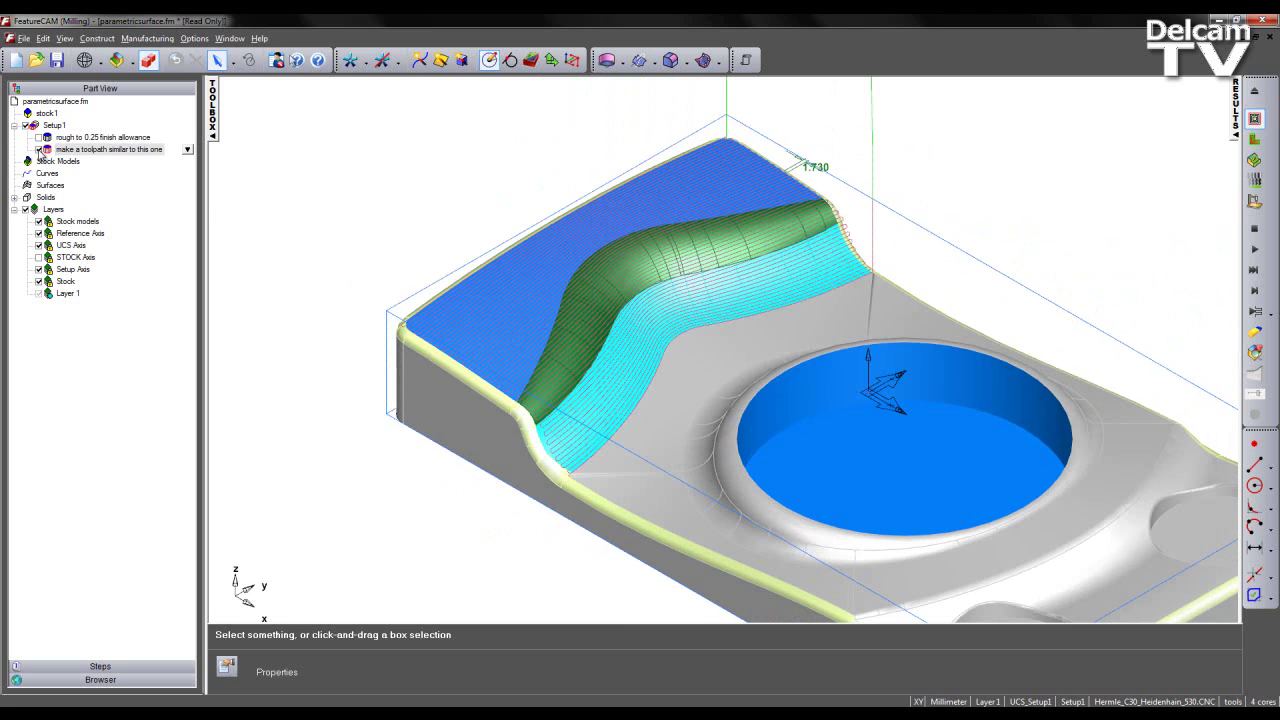
click(41, 150)
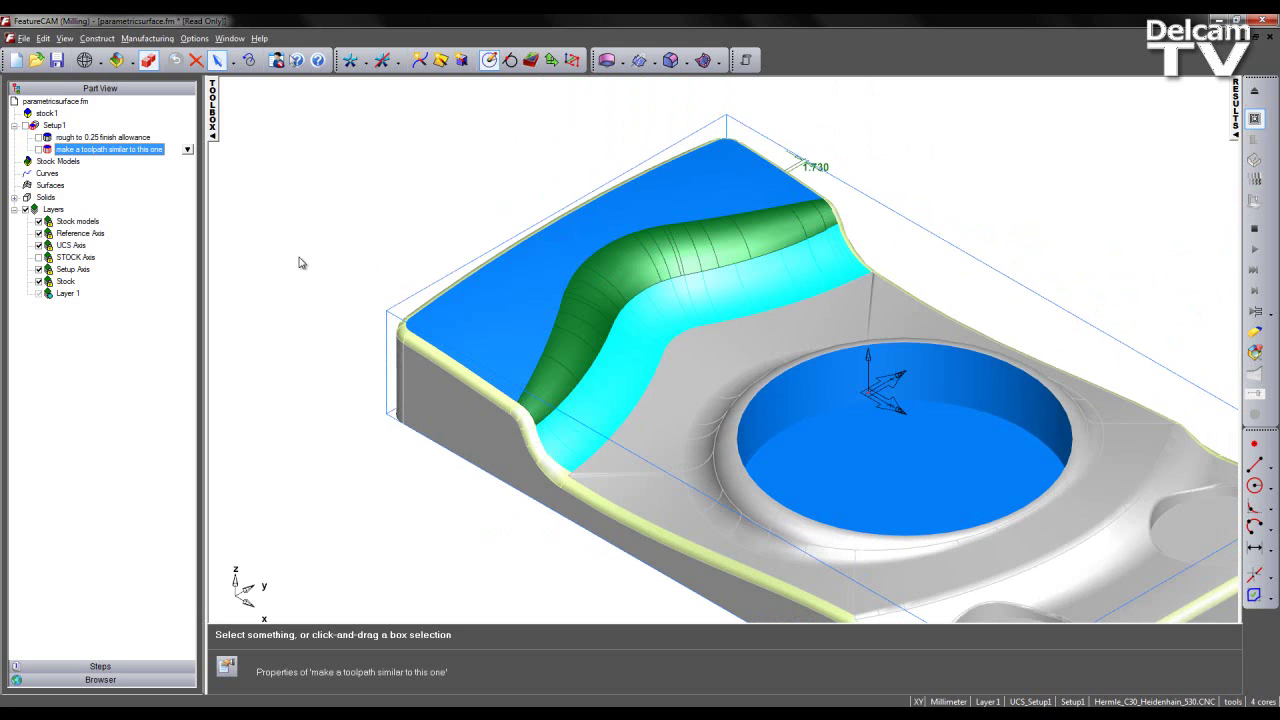
- Select all cyan solid faces of the wavy slope by picking one and using Select by Color/Type
key(ctrl+5)
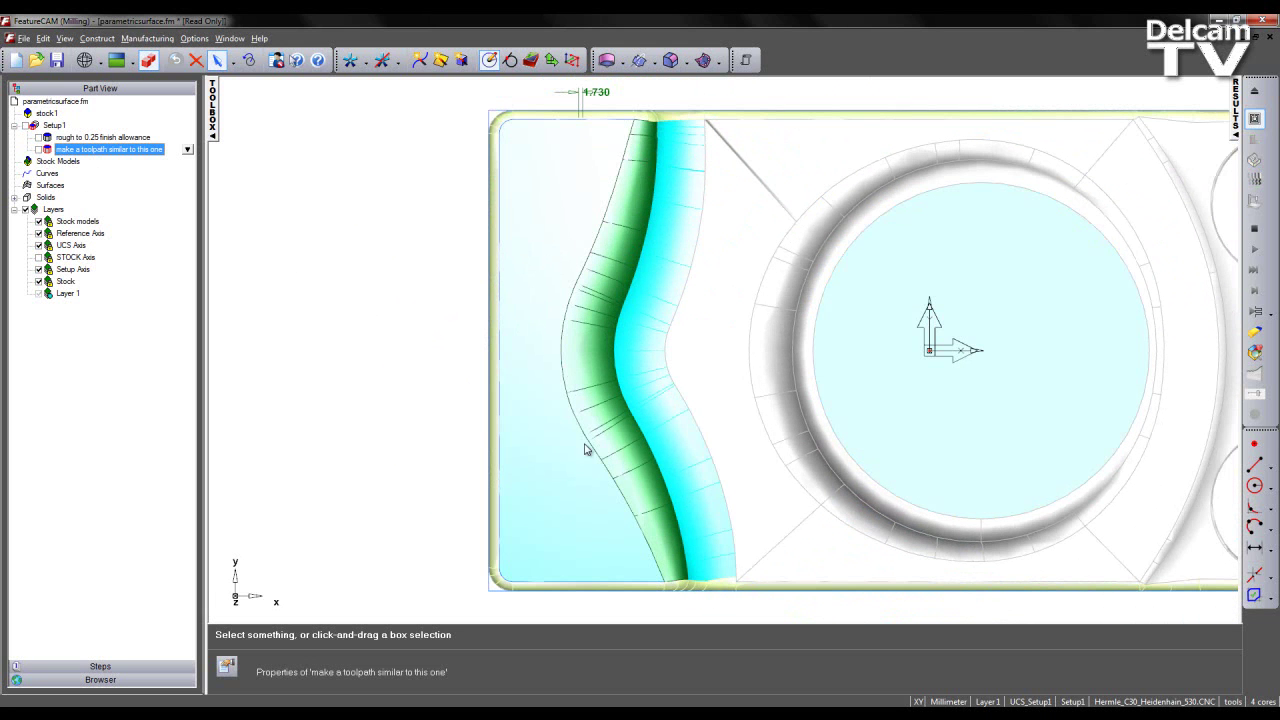
click(672, 437)
key(ctrl+b)
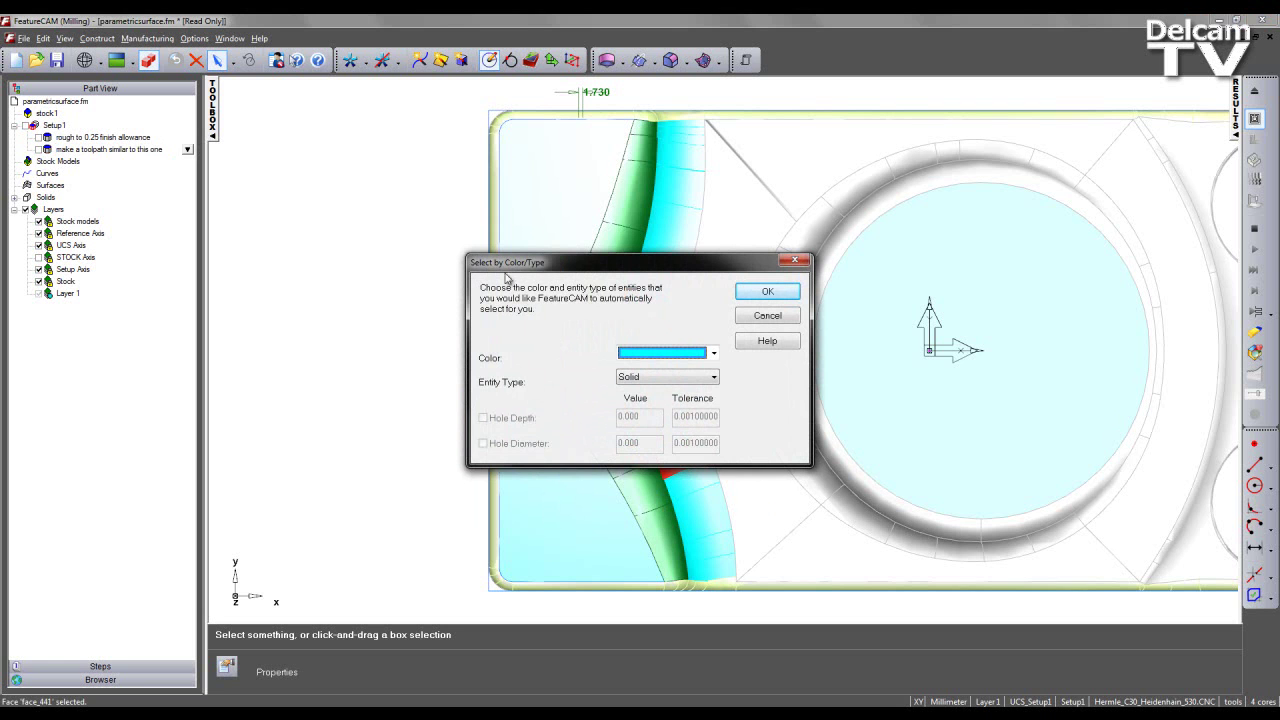
click(740, 296)
- Add the green wavy faces and the adjoining large blue face to the selection with Drag Select, then restore the normal Select mode
click(235, 64)
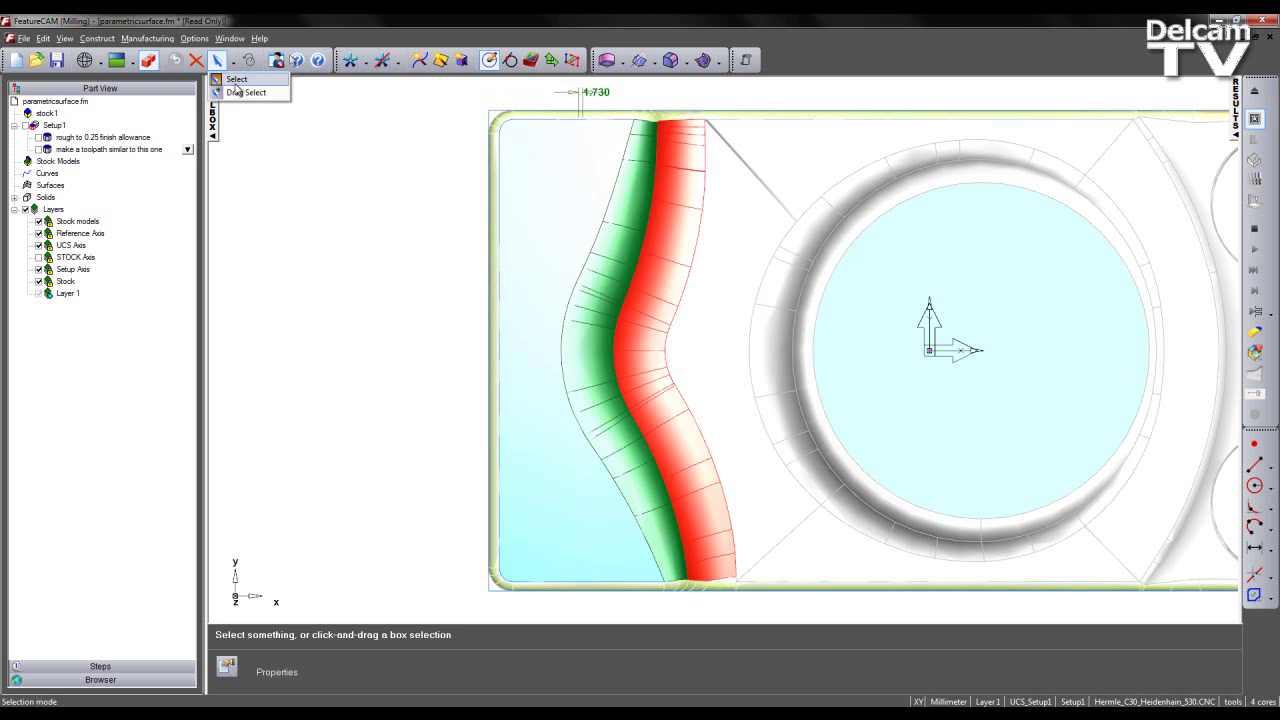
click(240, 95)
drag(650, 133, 587, 344)
mouse_move(609, 402)
mouse_down()
mouse_move(656, 524)
mouse_move(577, 420)
mouse_move(606, 296)
mouse_up()
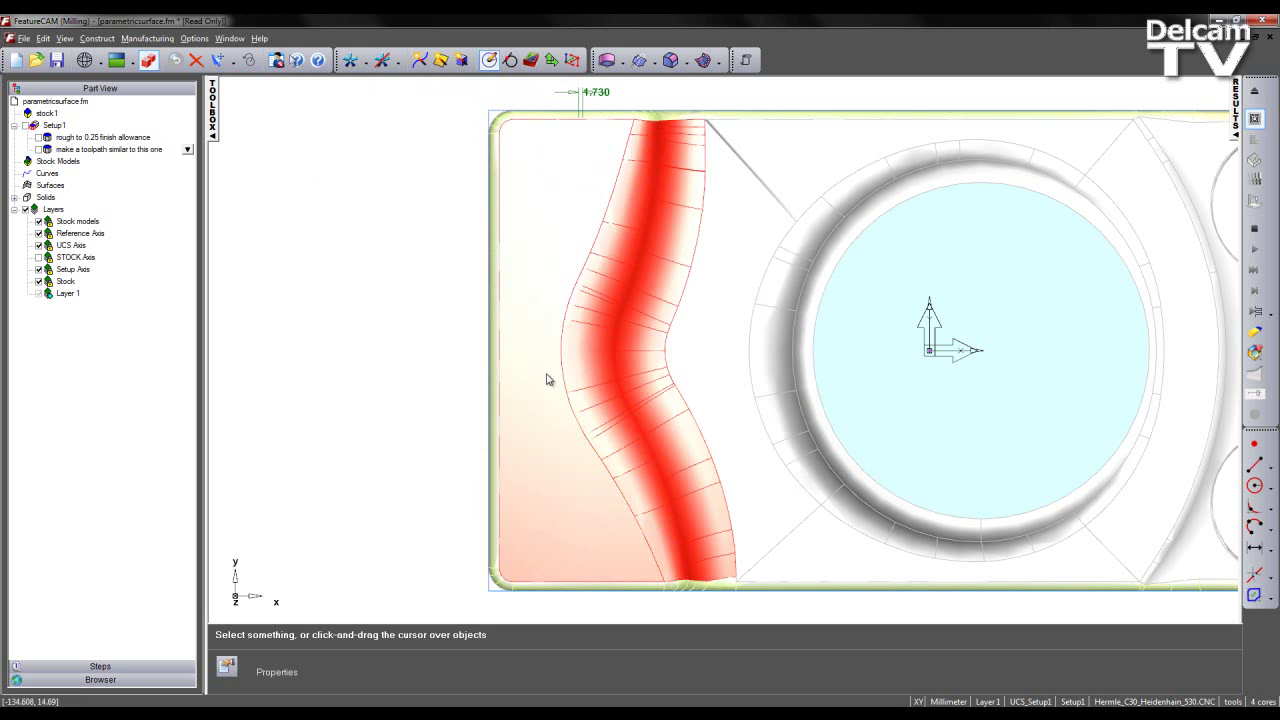
key(ctrl+1)
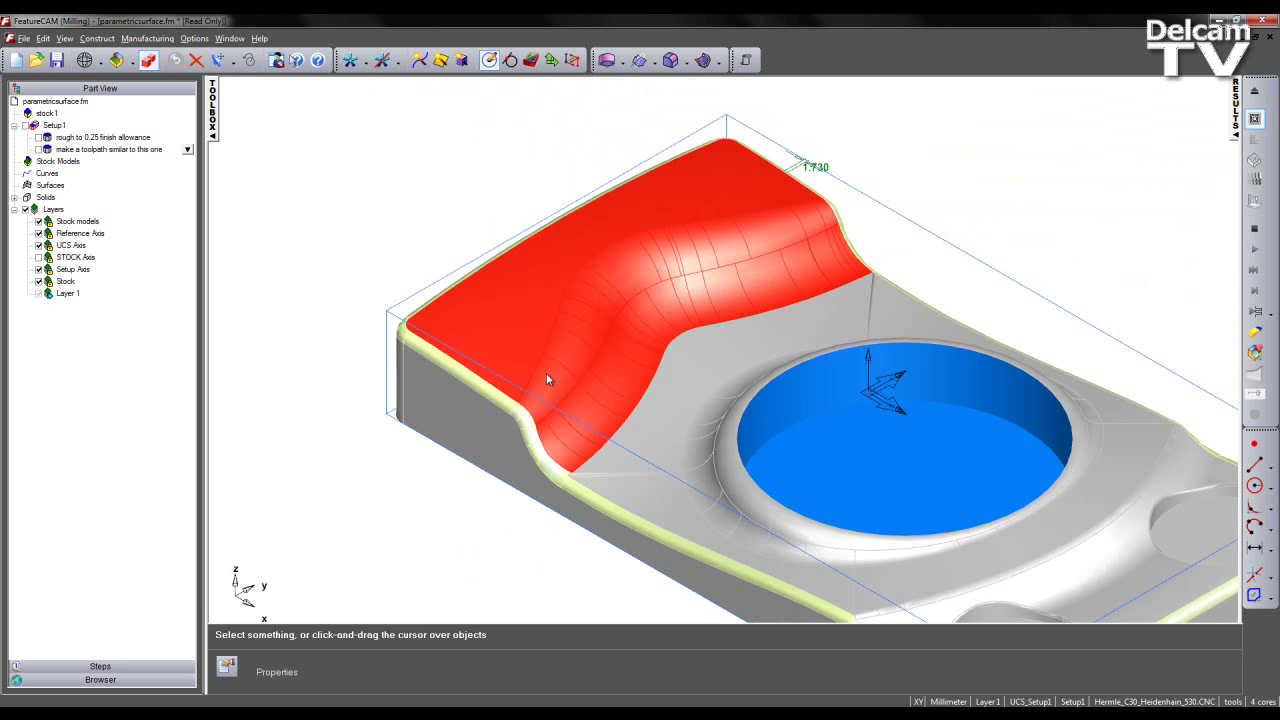
click(225, 62)
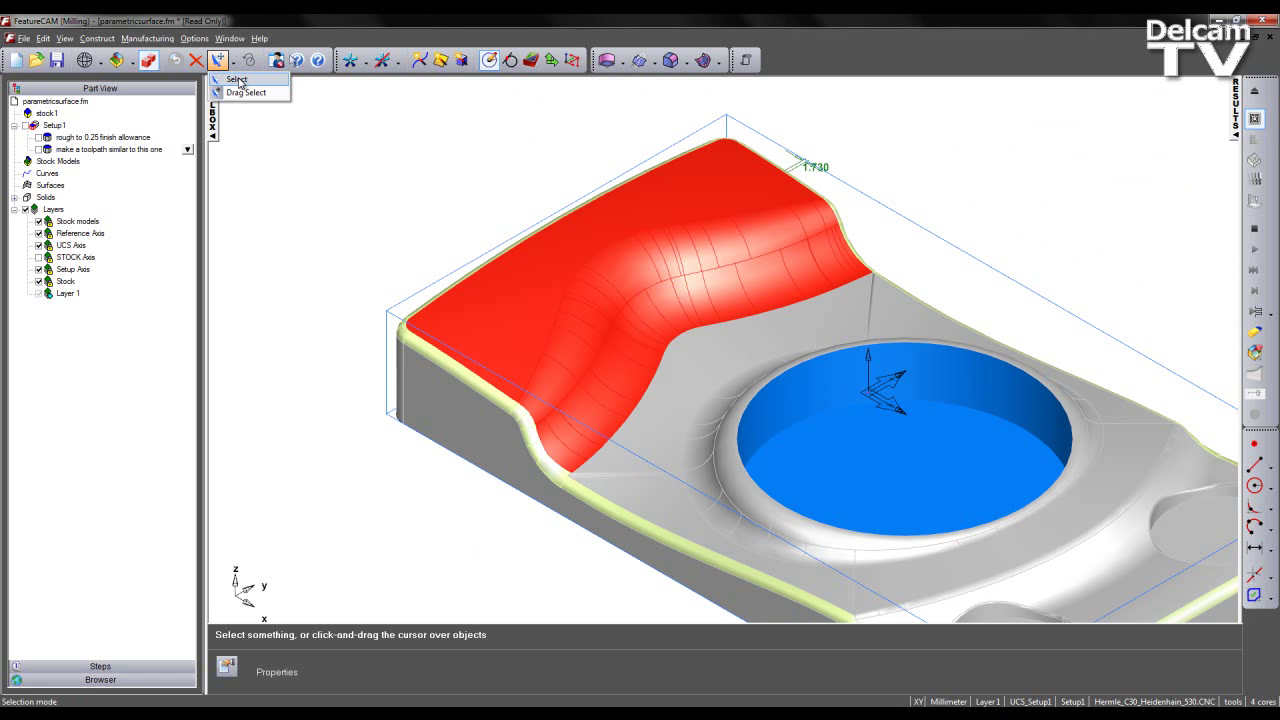
click(237, 80)
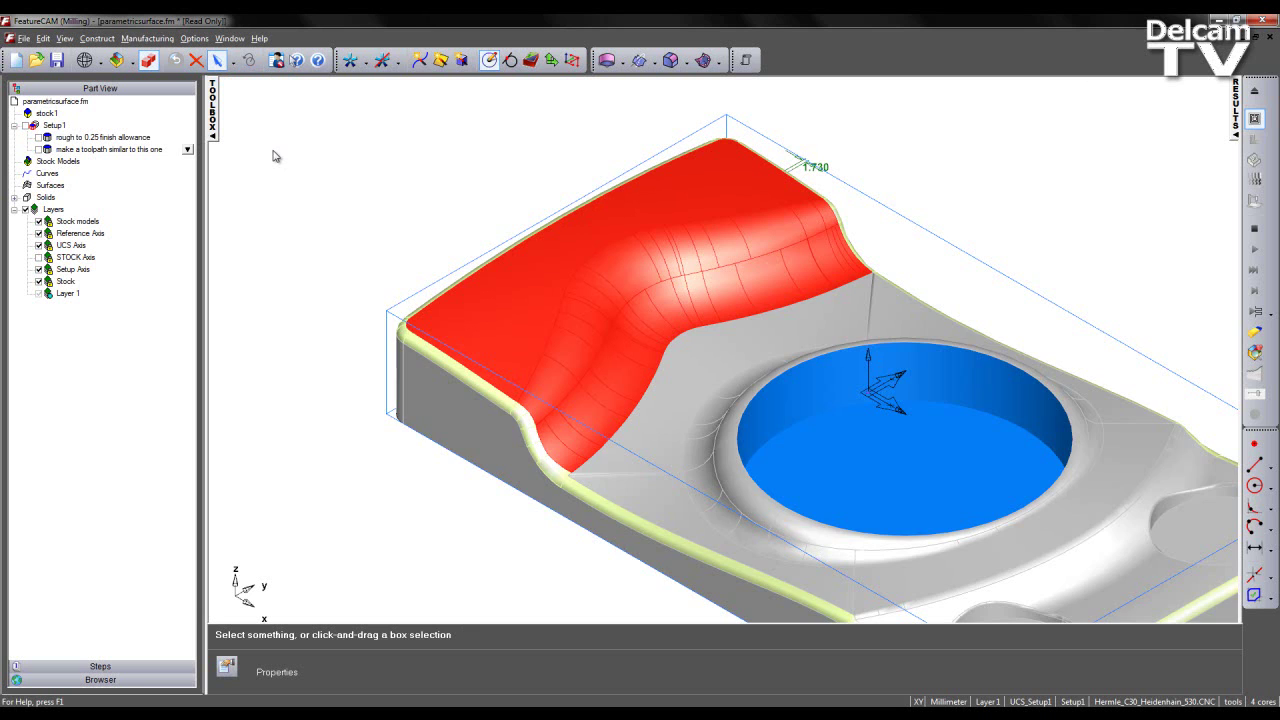
- Hide everything except the selected cyan, green and blue surfaces, and clear the selection
key(ctrl+k)
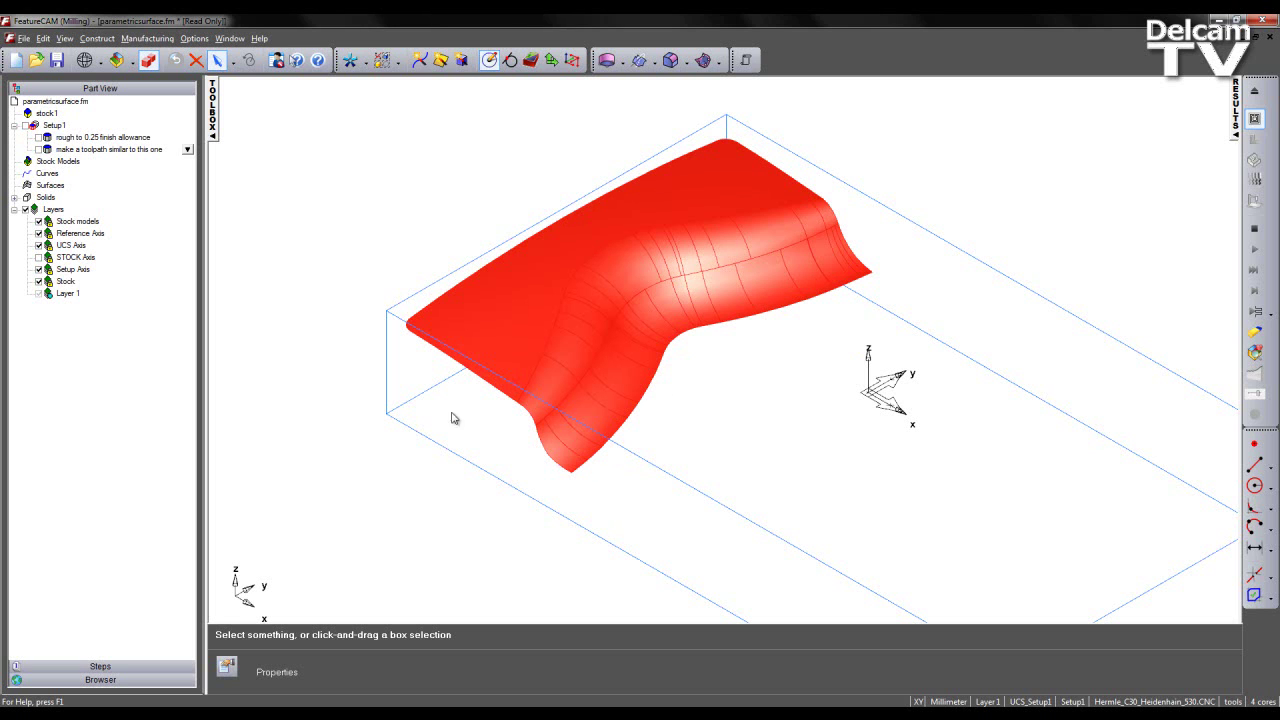
click(424, 185)
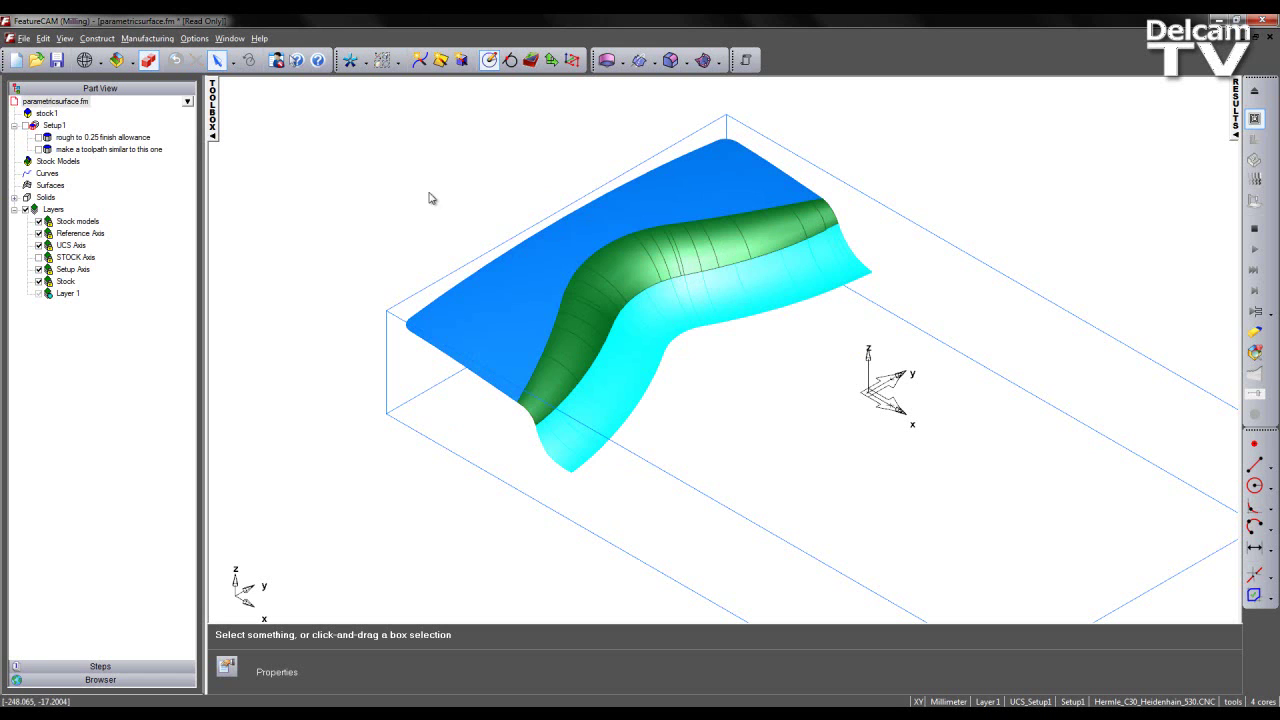
- Start a new curve from surface using the Surface Edges constructor, viewing the part from above
click(419, 61)
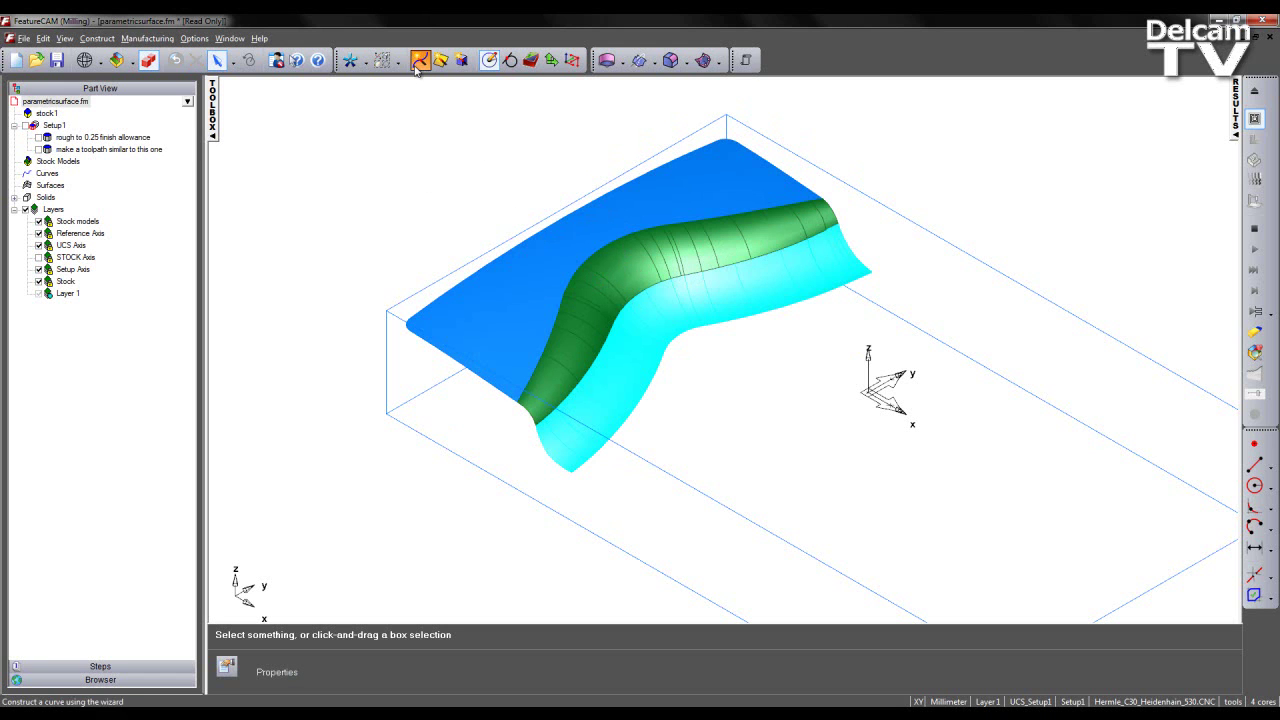
drag(422, 207, 330, 130)
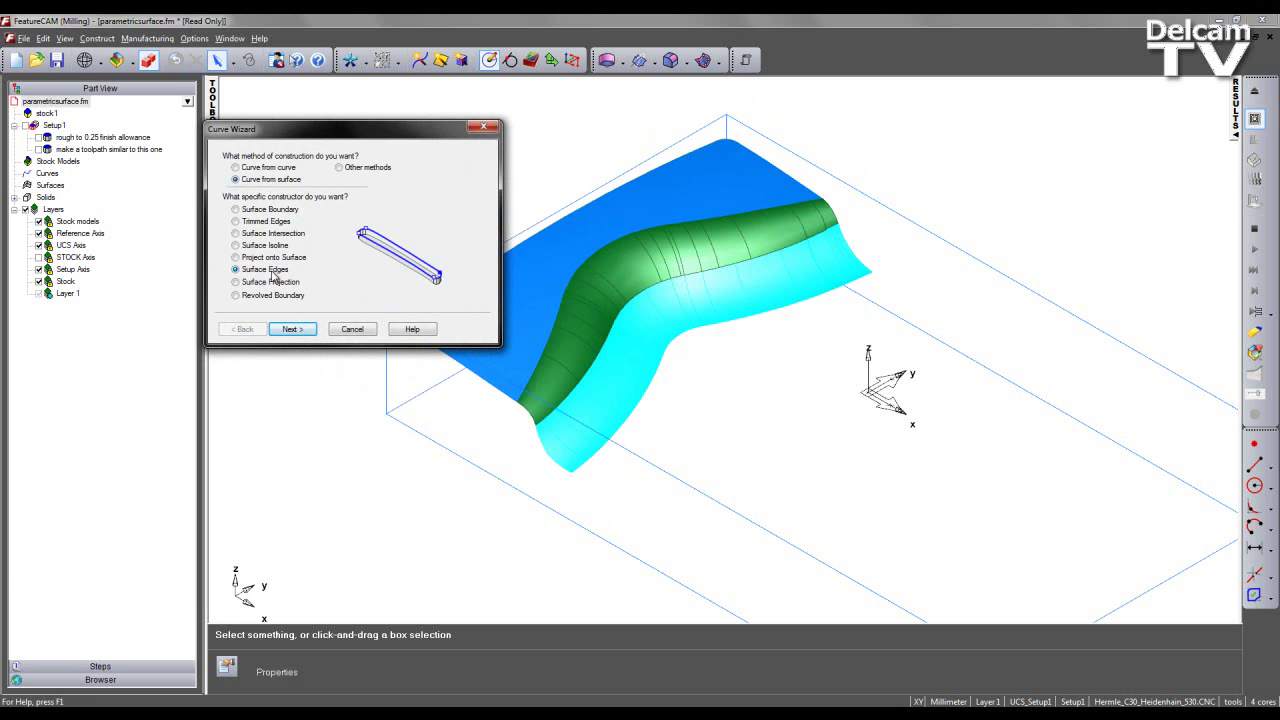
click(294, 330)
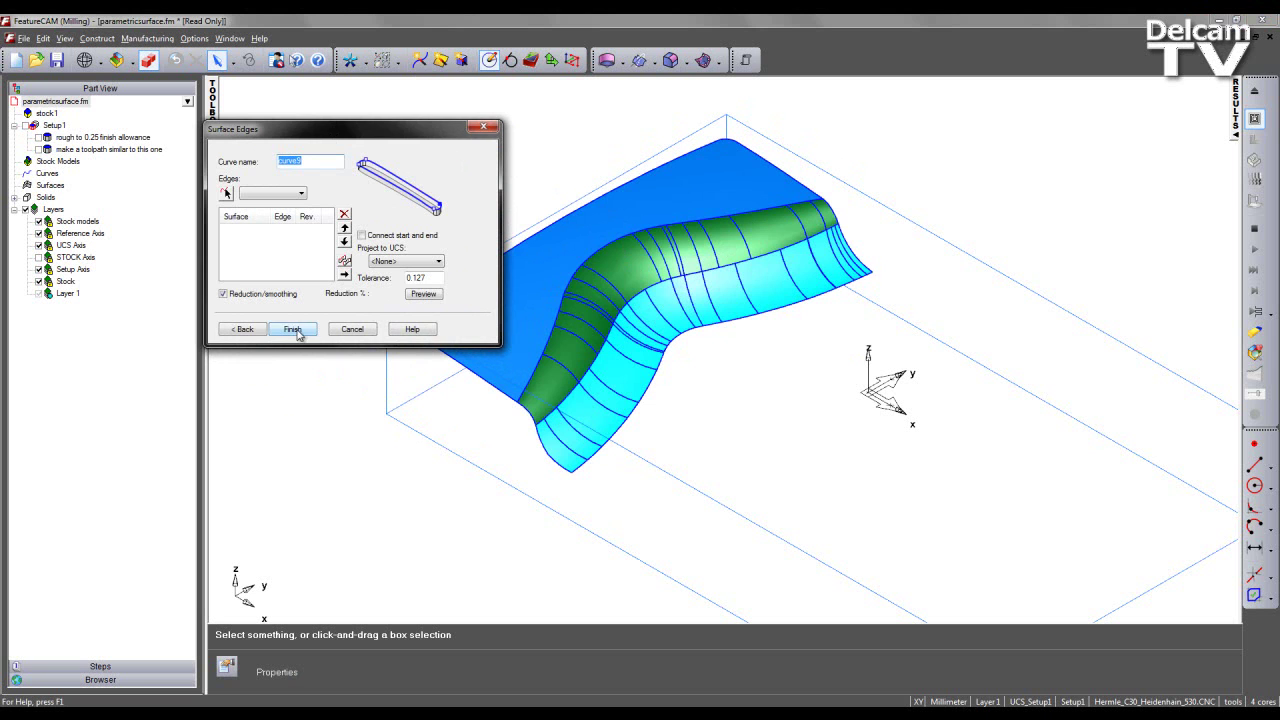
click(771, 441)
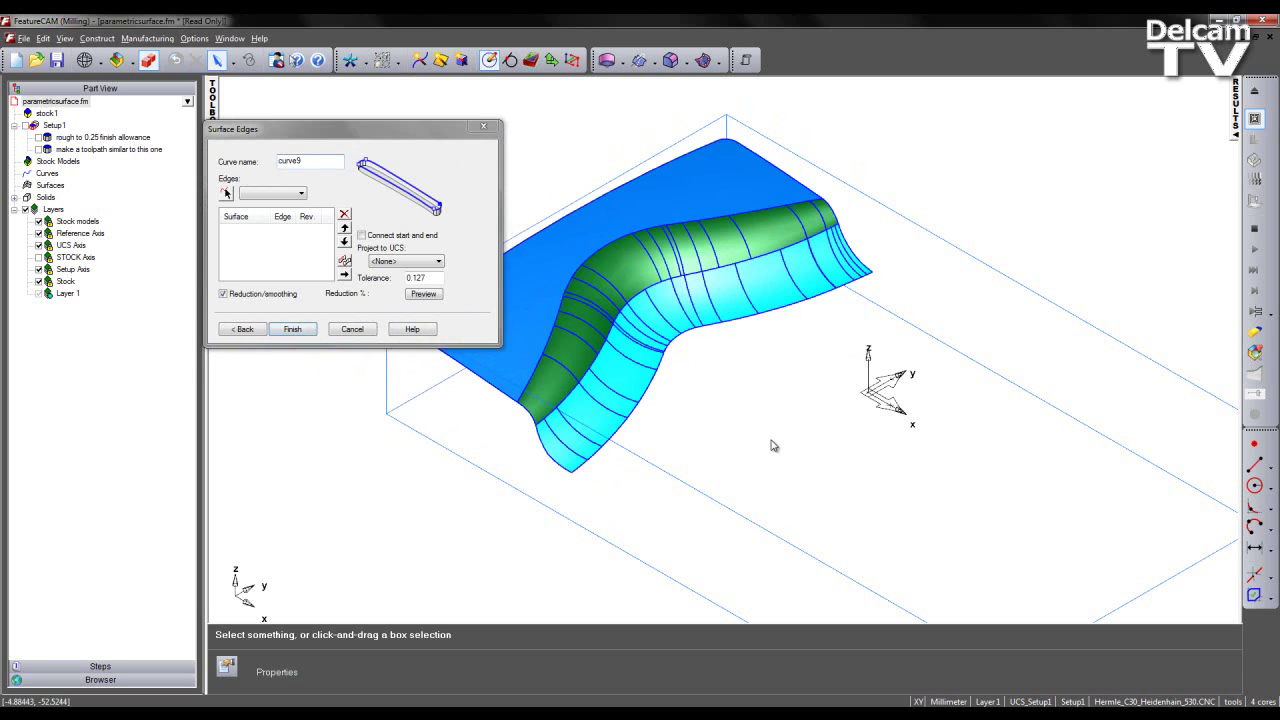
key(ctrl+5)
middle_drag(706, 445, 773, 290)
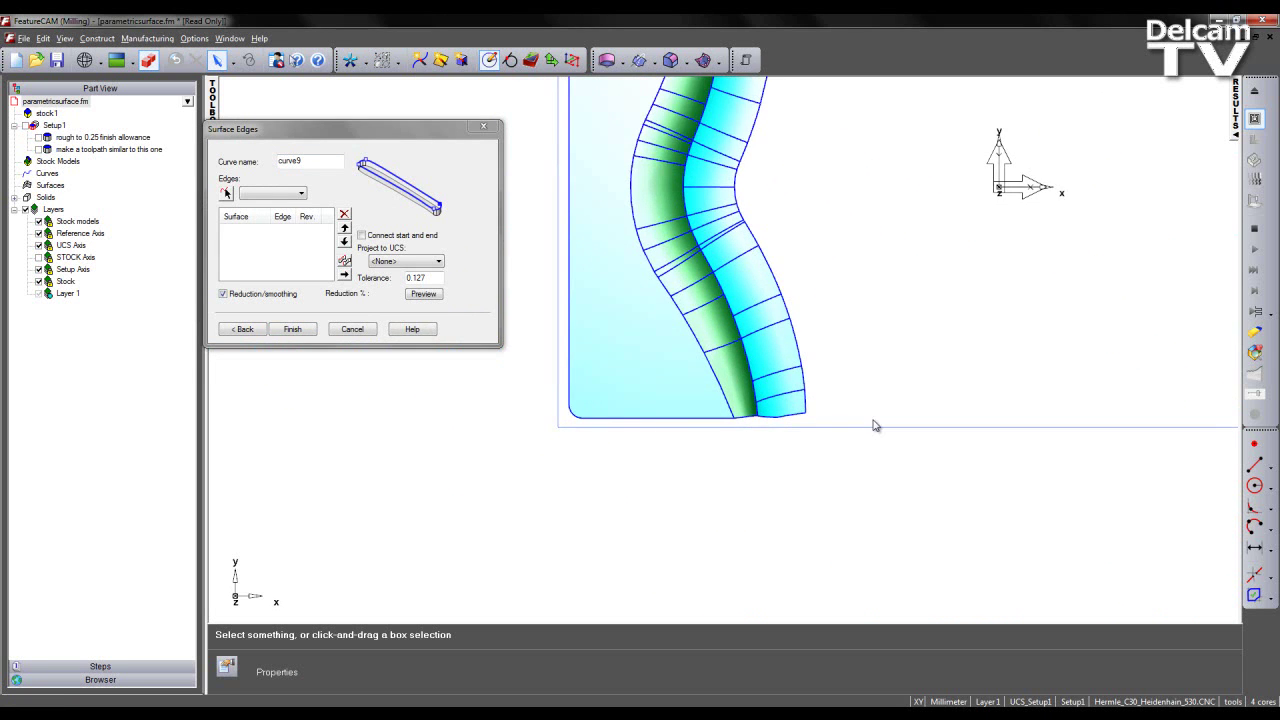
scroll(874, 423, up, 5)
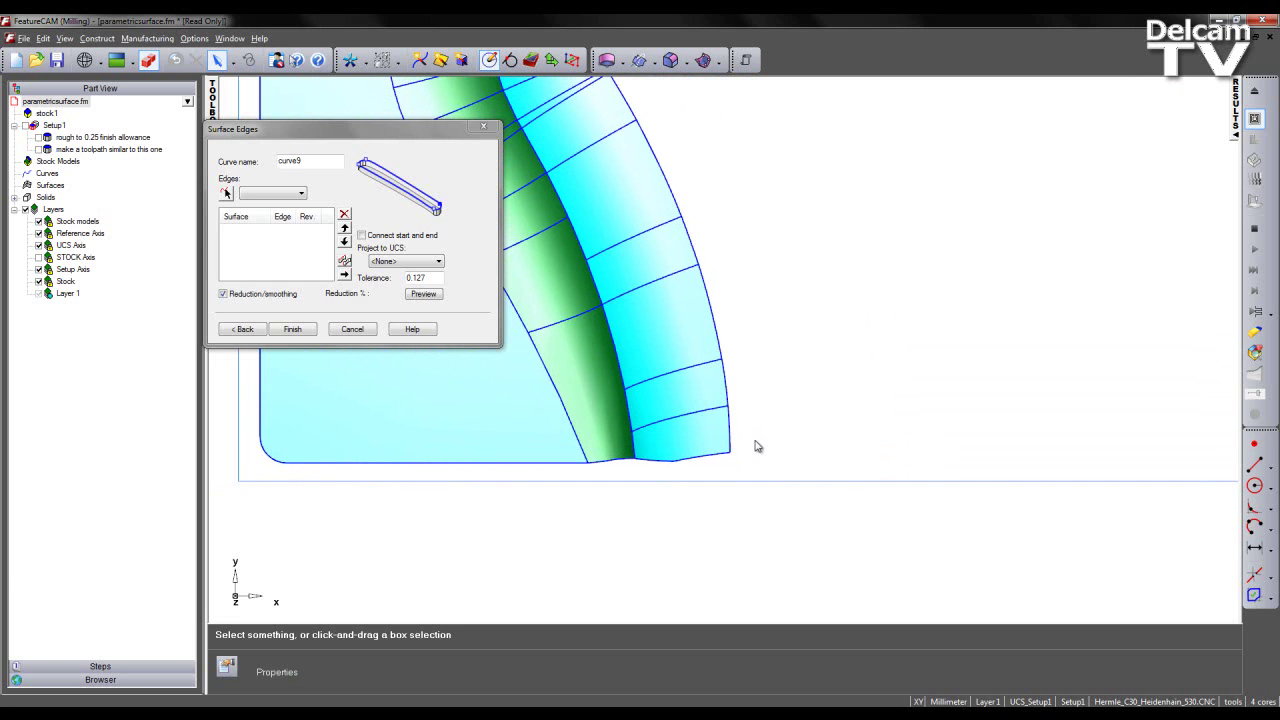
- Create a surface-edge curve from the chained wavy outer edge of the cyan surfaces, on the side away from the green faces
click(226, 193)
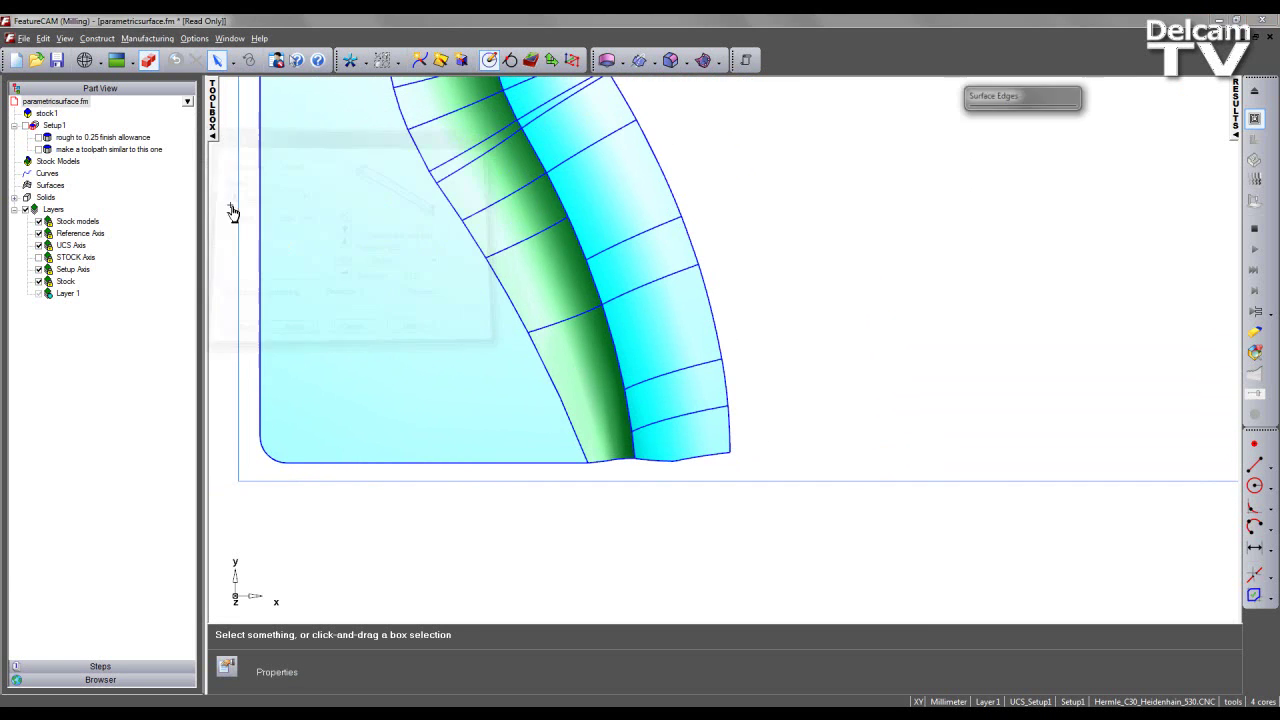
scroll(791, 449, up, 2)
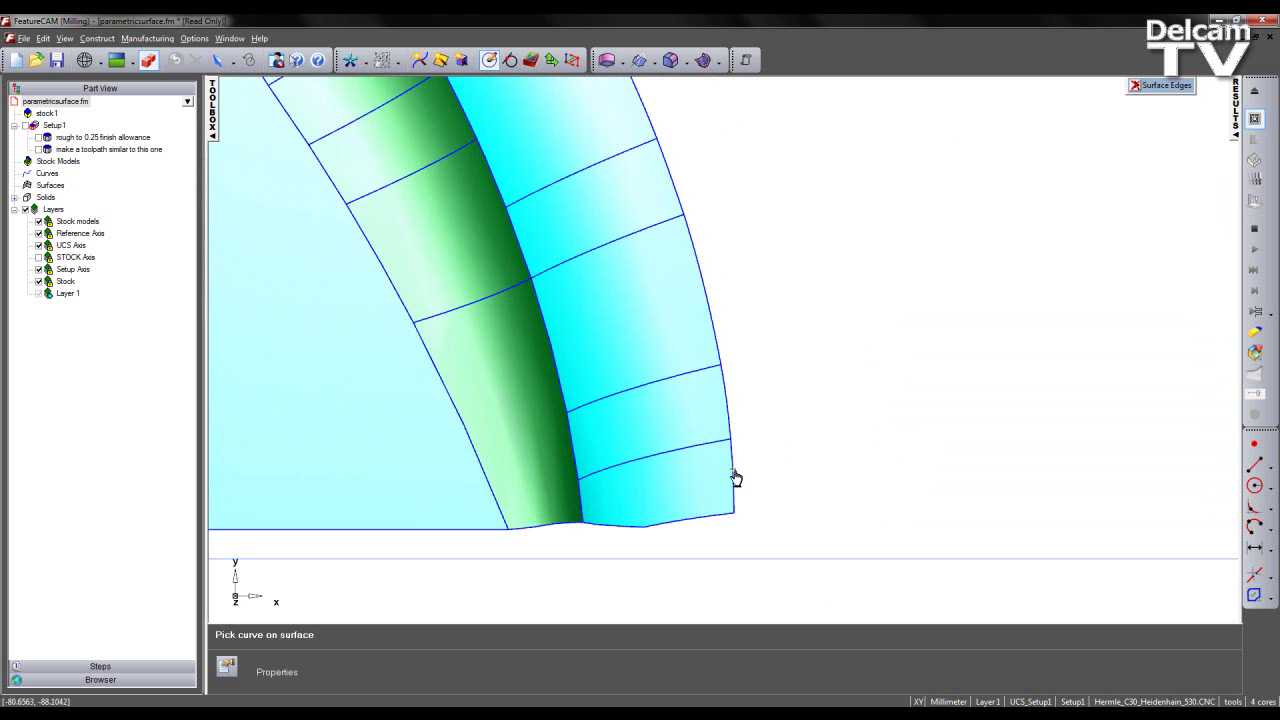
click(726, 415)
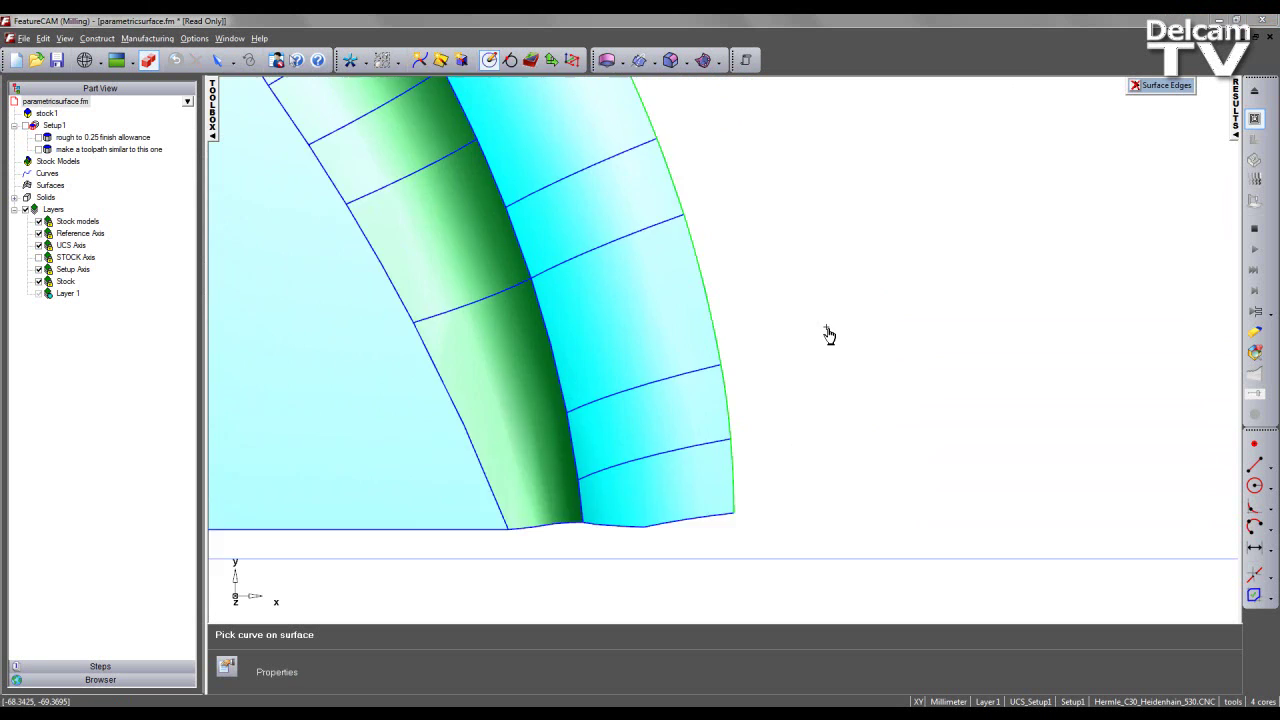
scroll(829, 335, down, 3)
scroll(703, 163, down, 1)
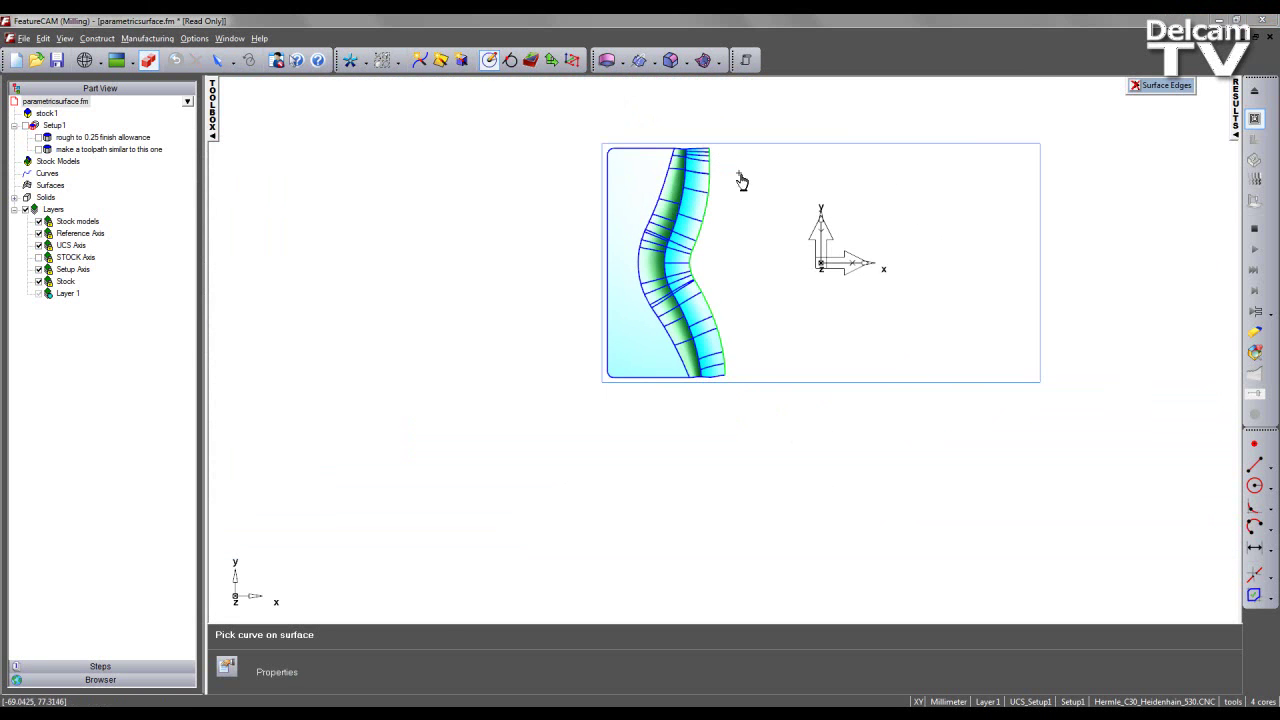
click(1140, 85)
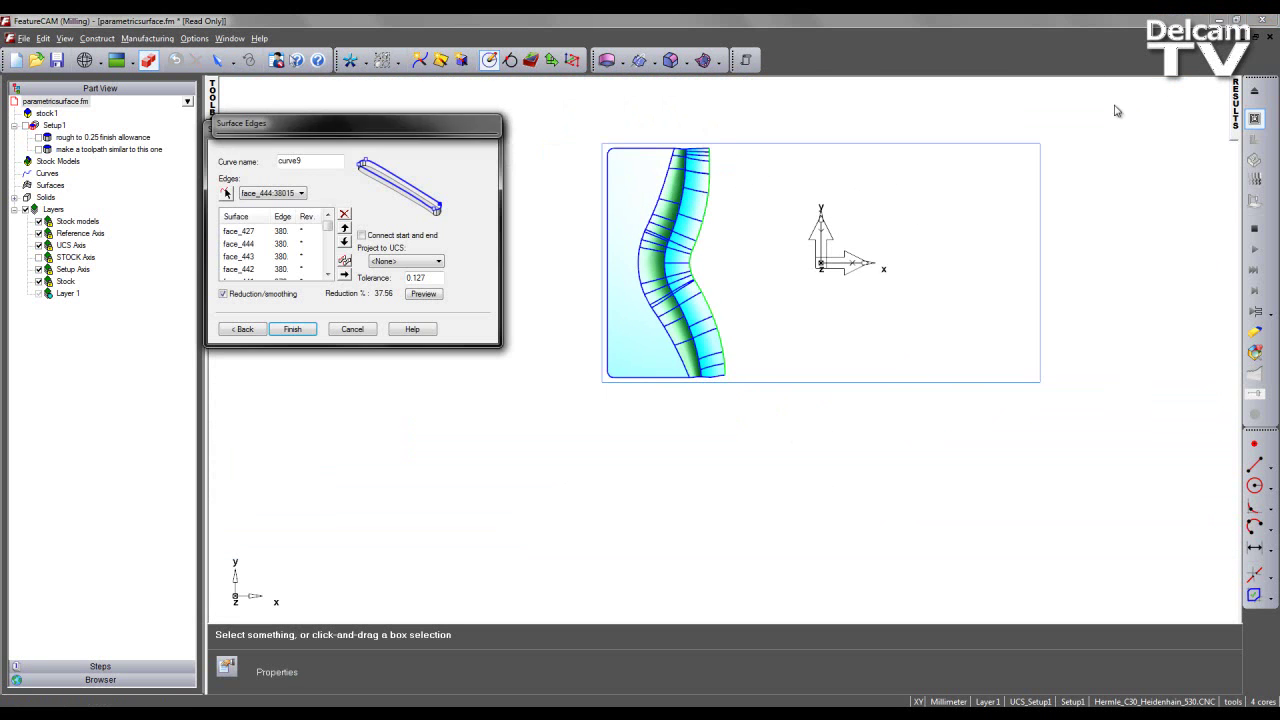
click(297, 333)
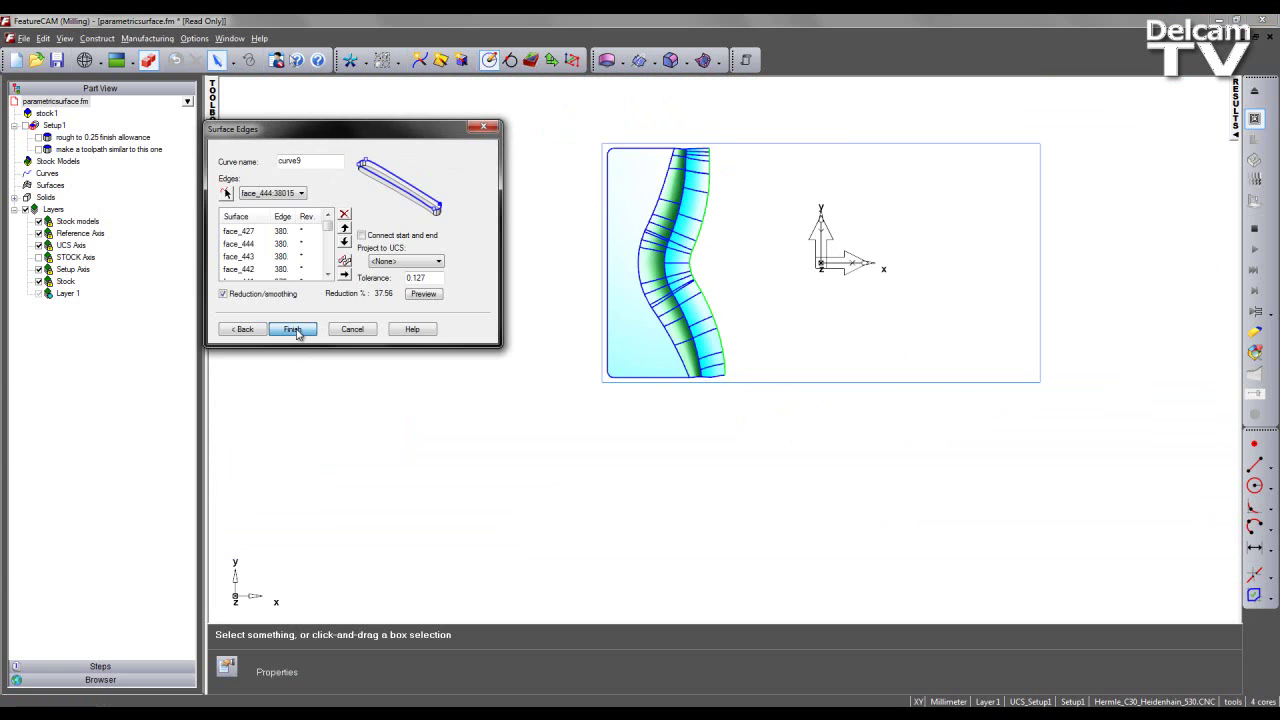
click(14, 174)
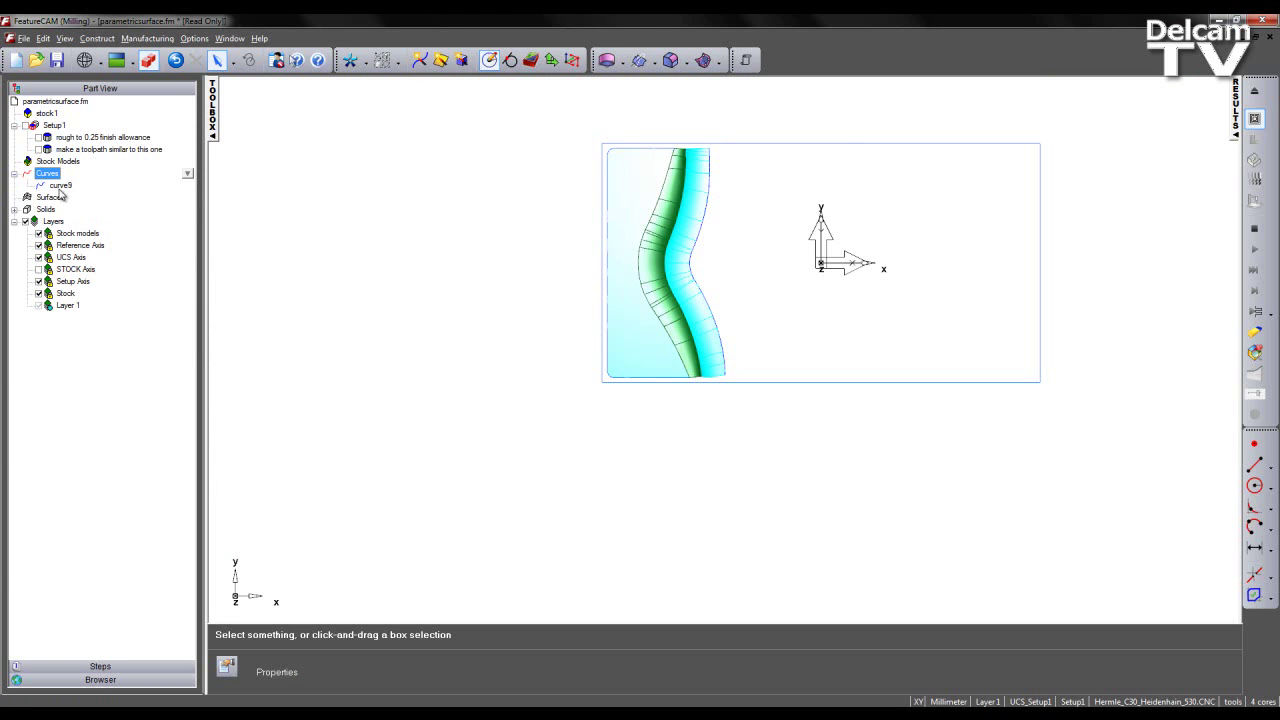
click(14, 174)
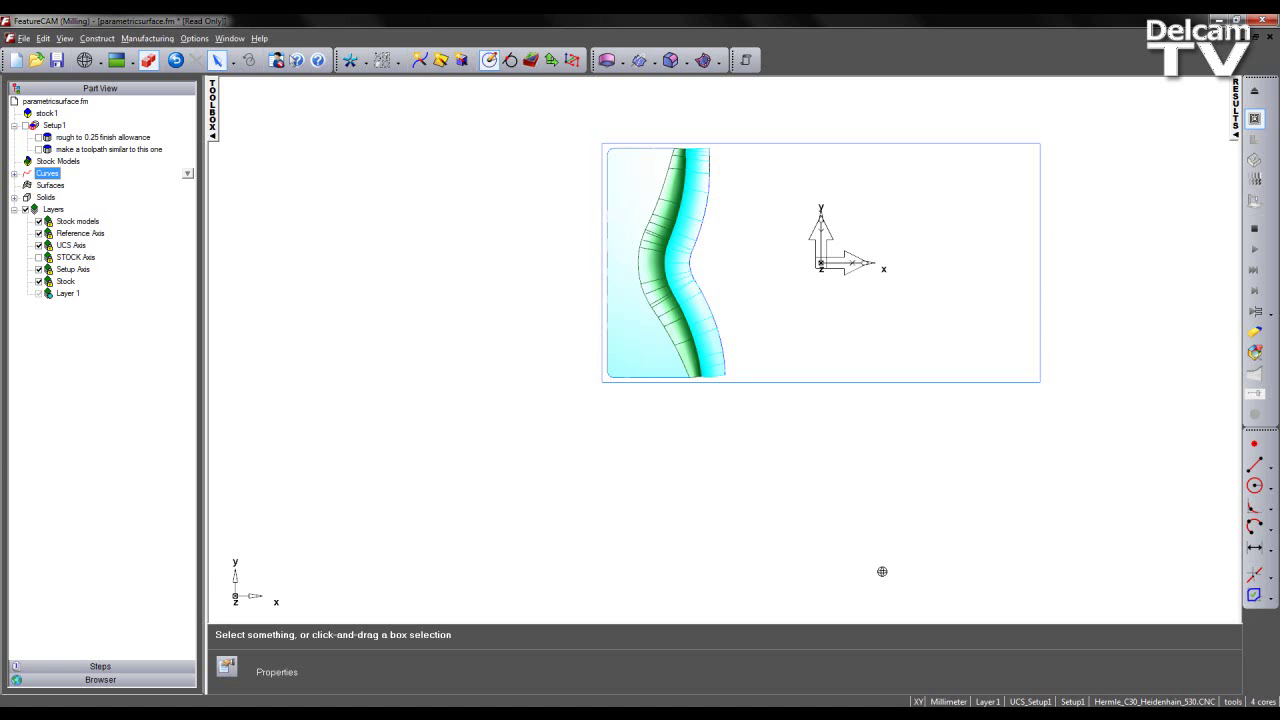
- Create a second surface-edge curve from the long outer edge of the blue face, opposite the wavy slope
middle_drag(882, 571, 937, 487)
key(ctrl+1)
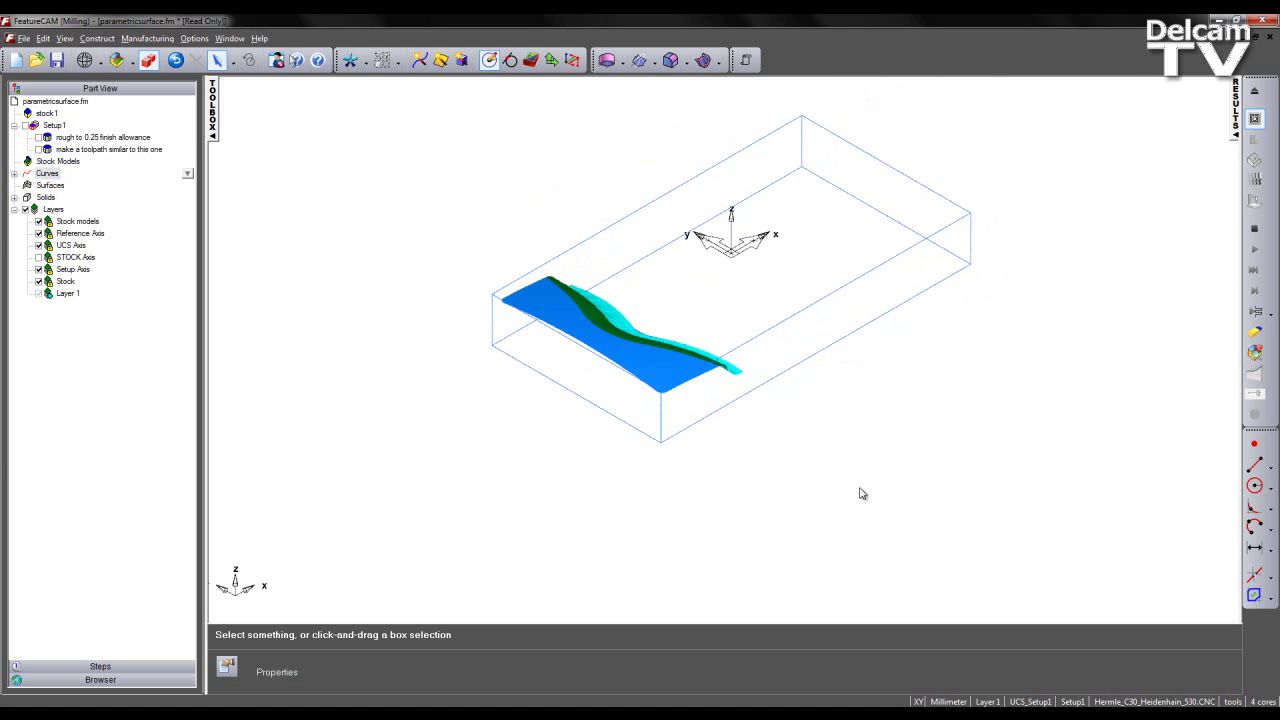
ctrl+middle_drag(569, 481, 727, 403)
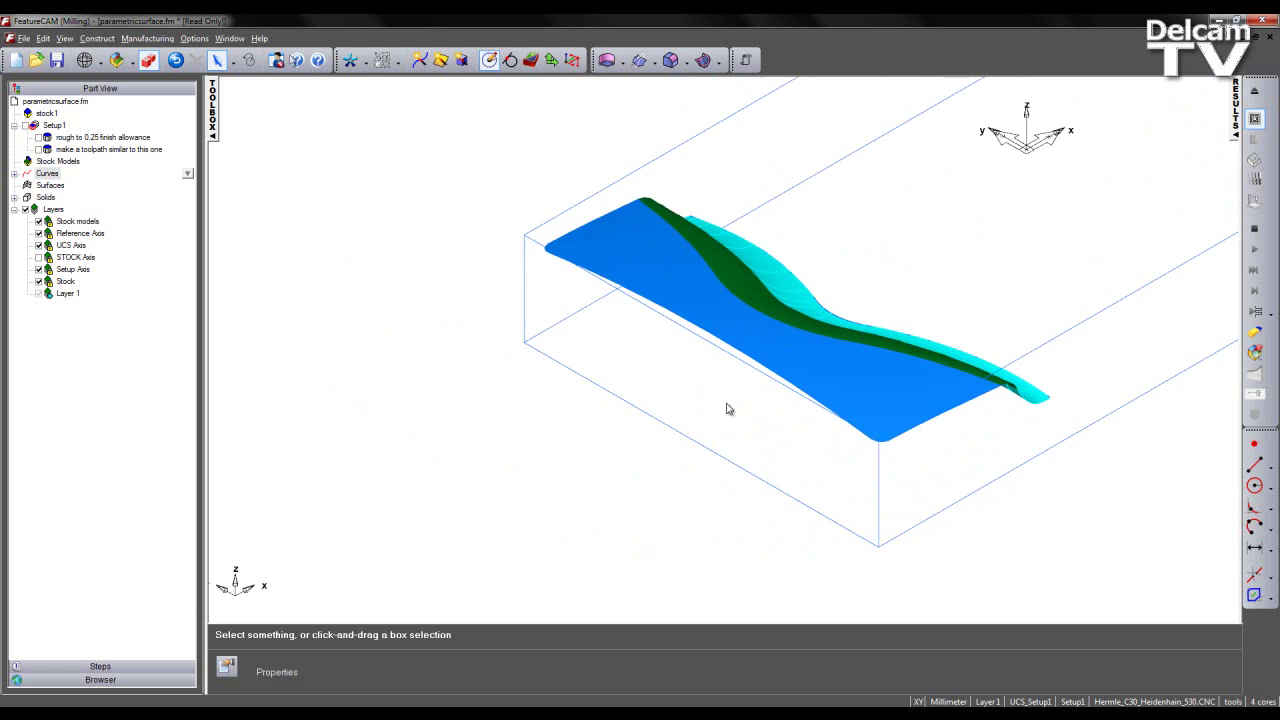
click(422, 62)
click(376, 413)
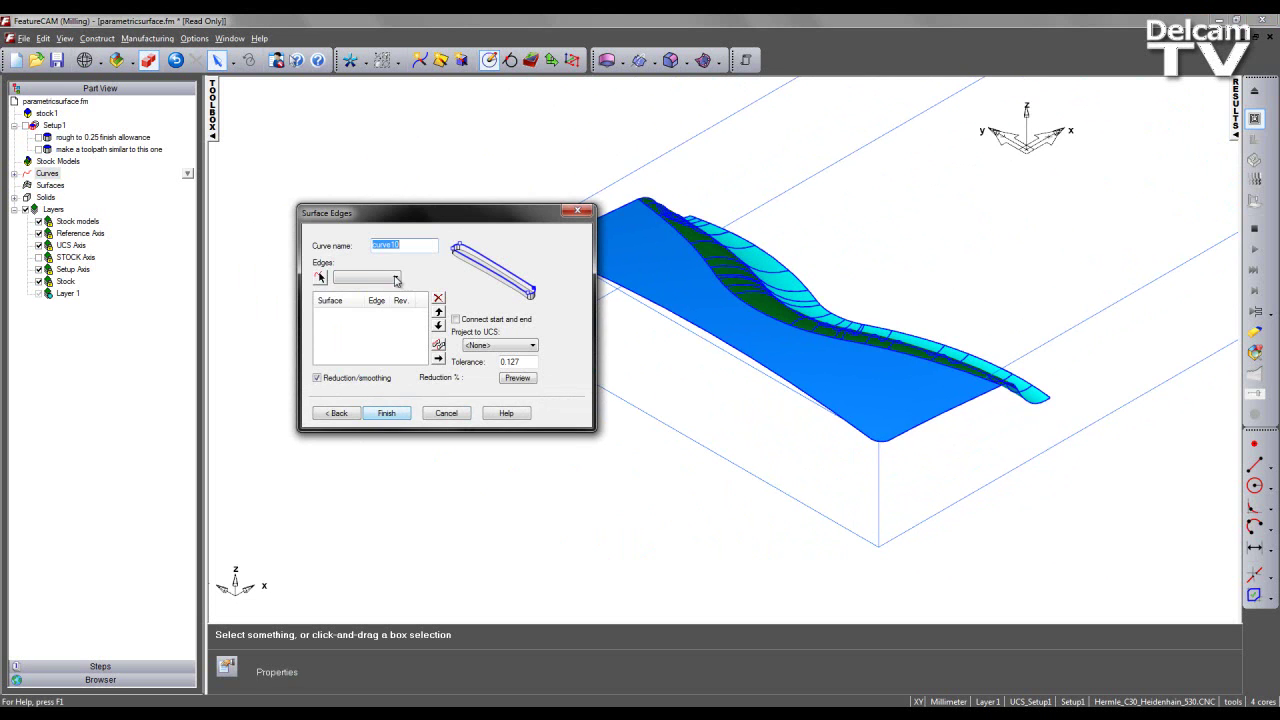
click(321, 285)
click(700, 335)
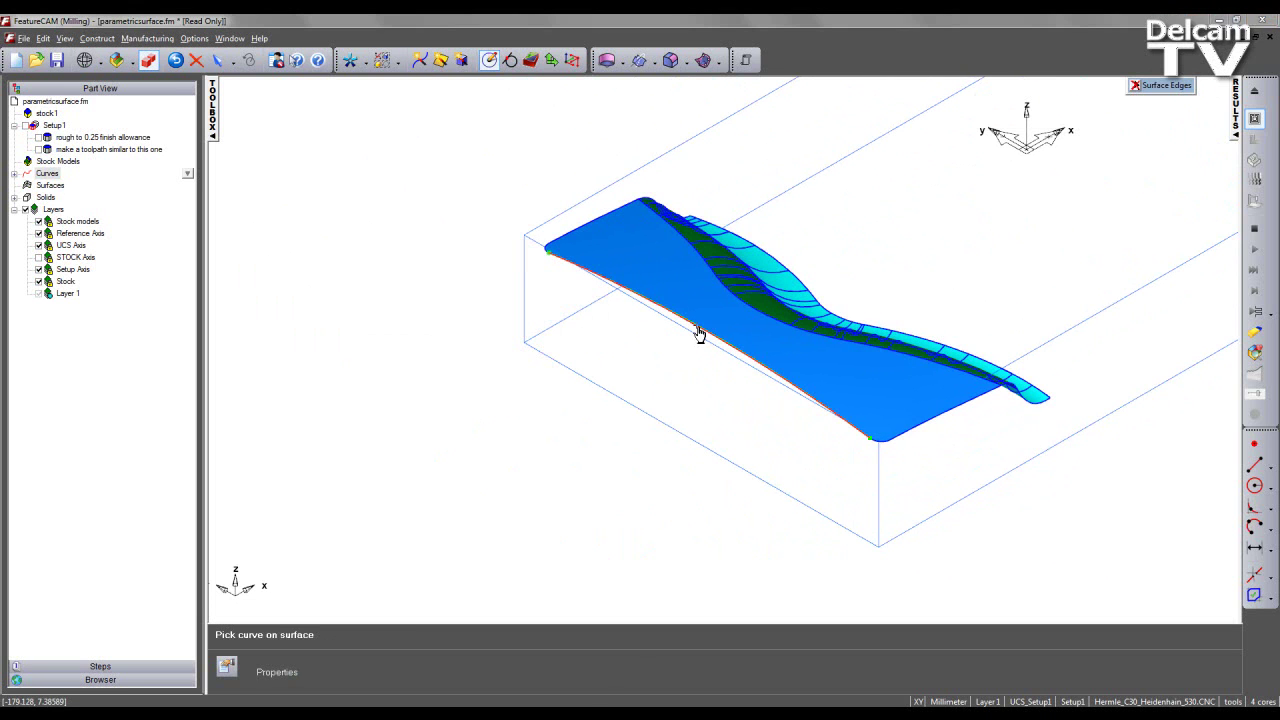
click(1140, 88)
click(388, 415)
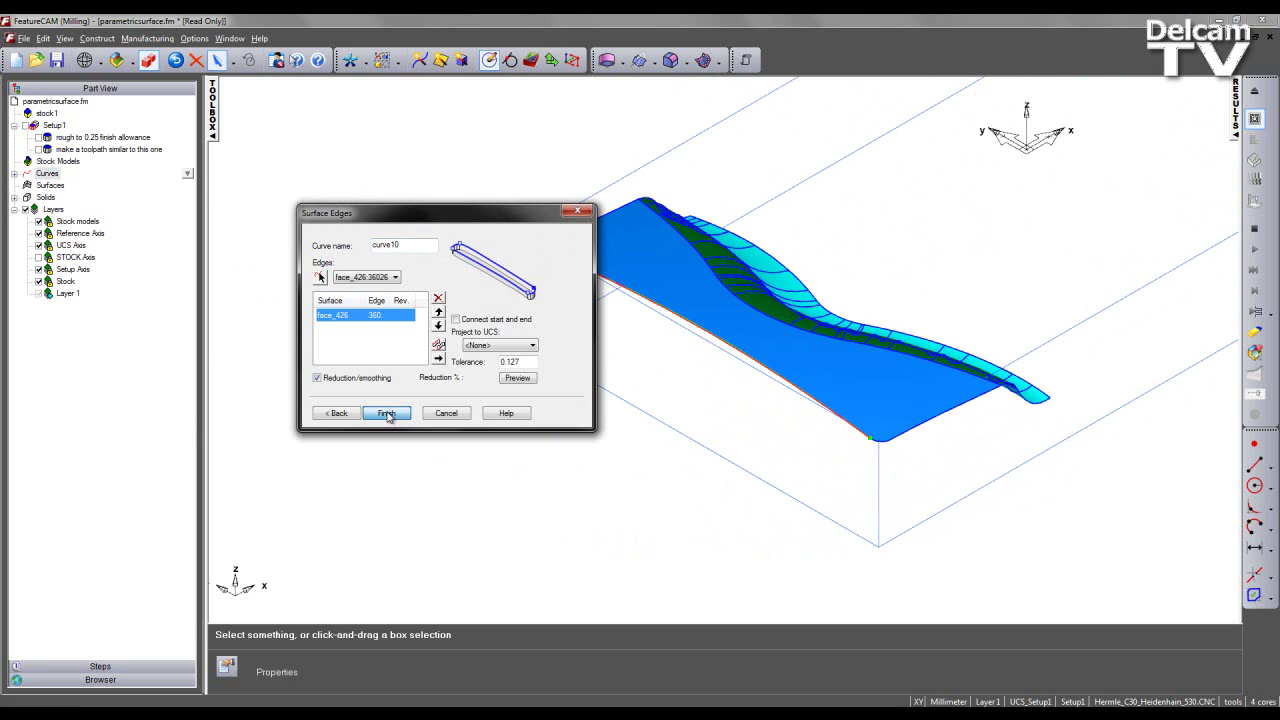
click(557, 354)
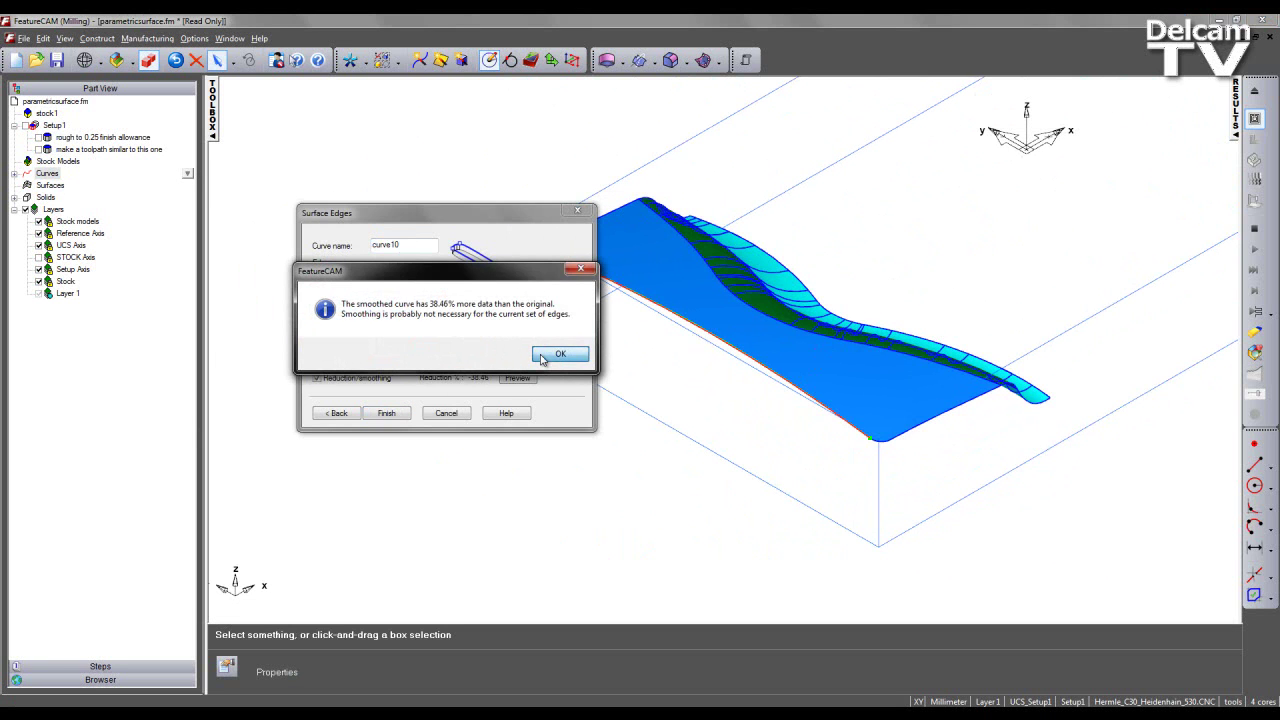
- Check both new curves by selecting each one with shading turned off, then restore the shaded display
key(ctrl+3)
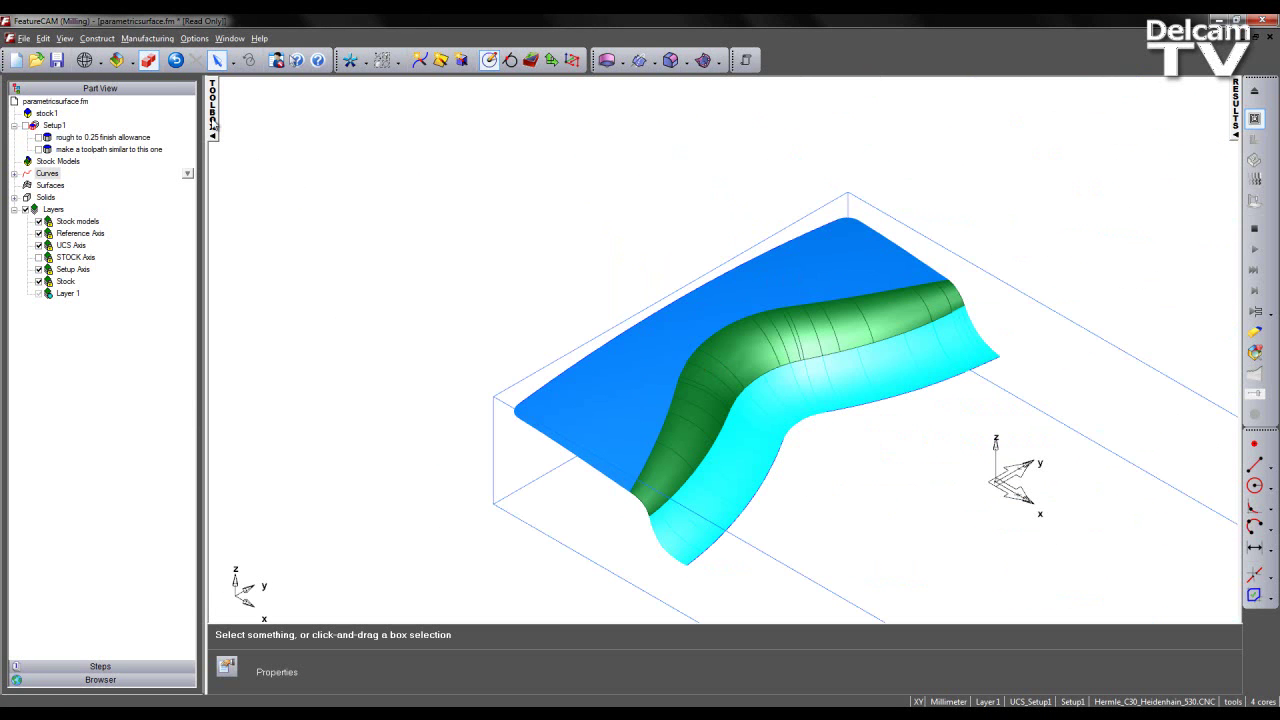
click(152, 63)
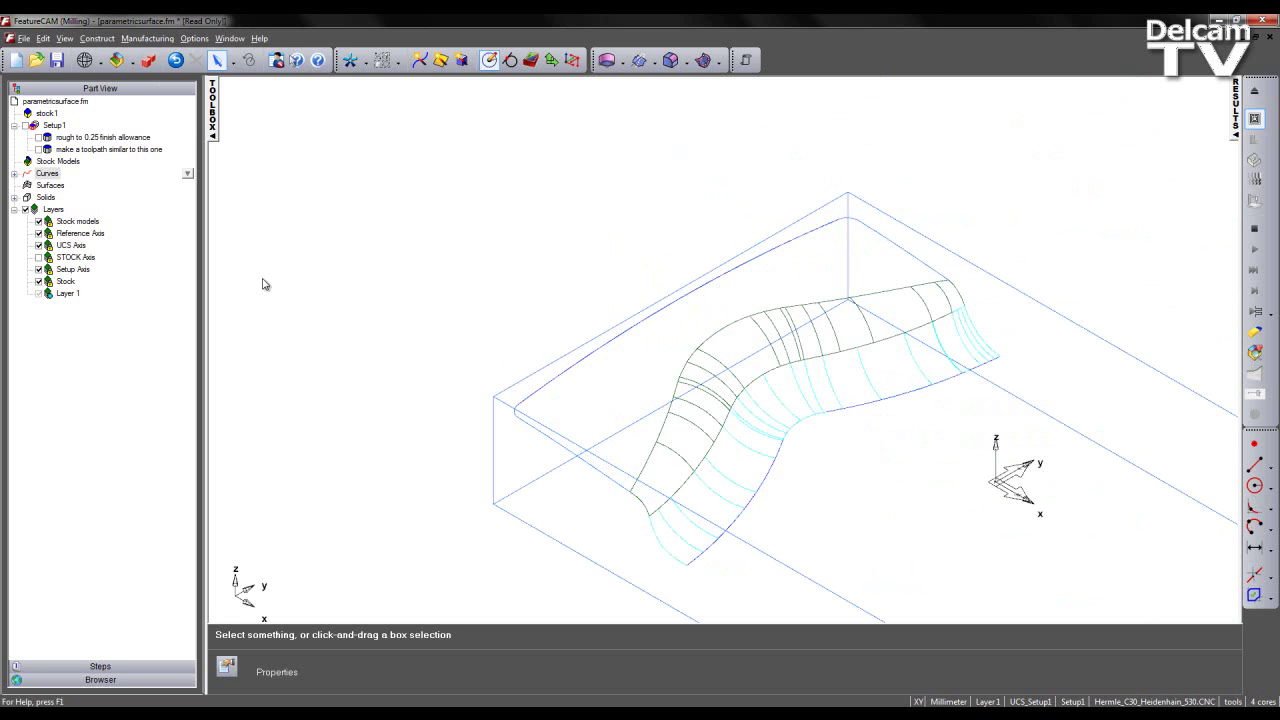
click(14, 175)
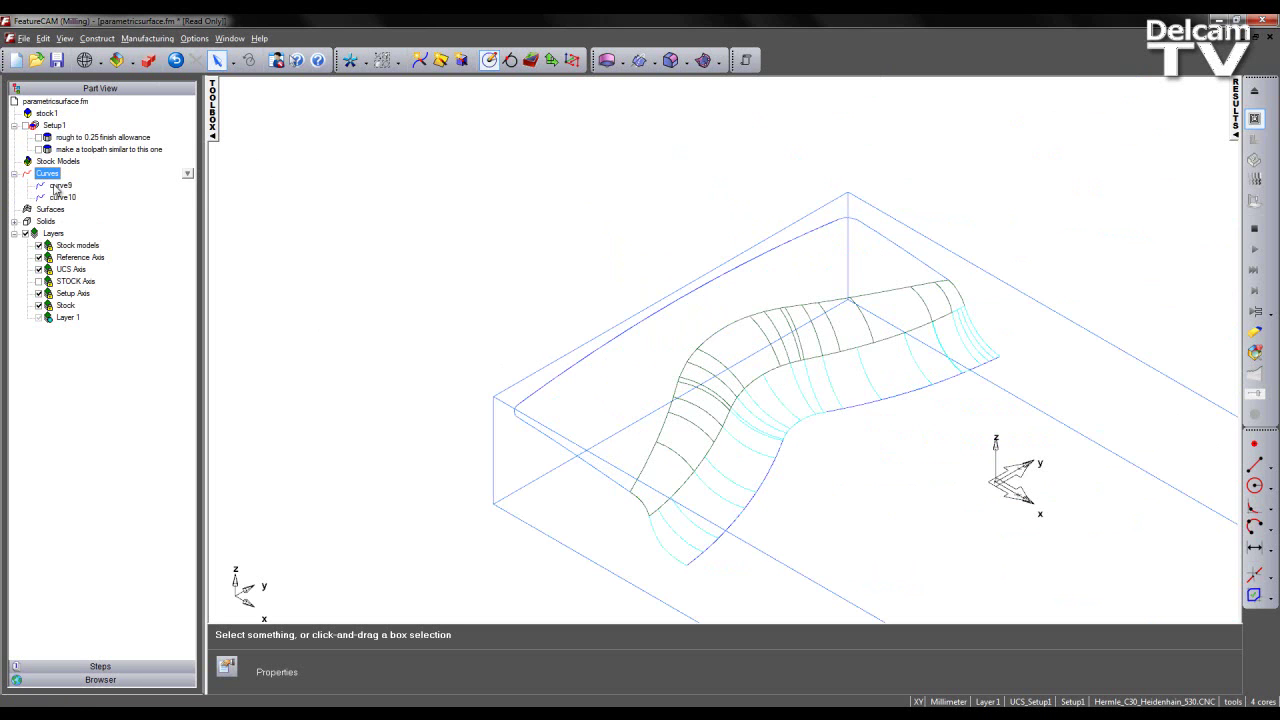
click(58, 186)
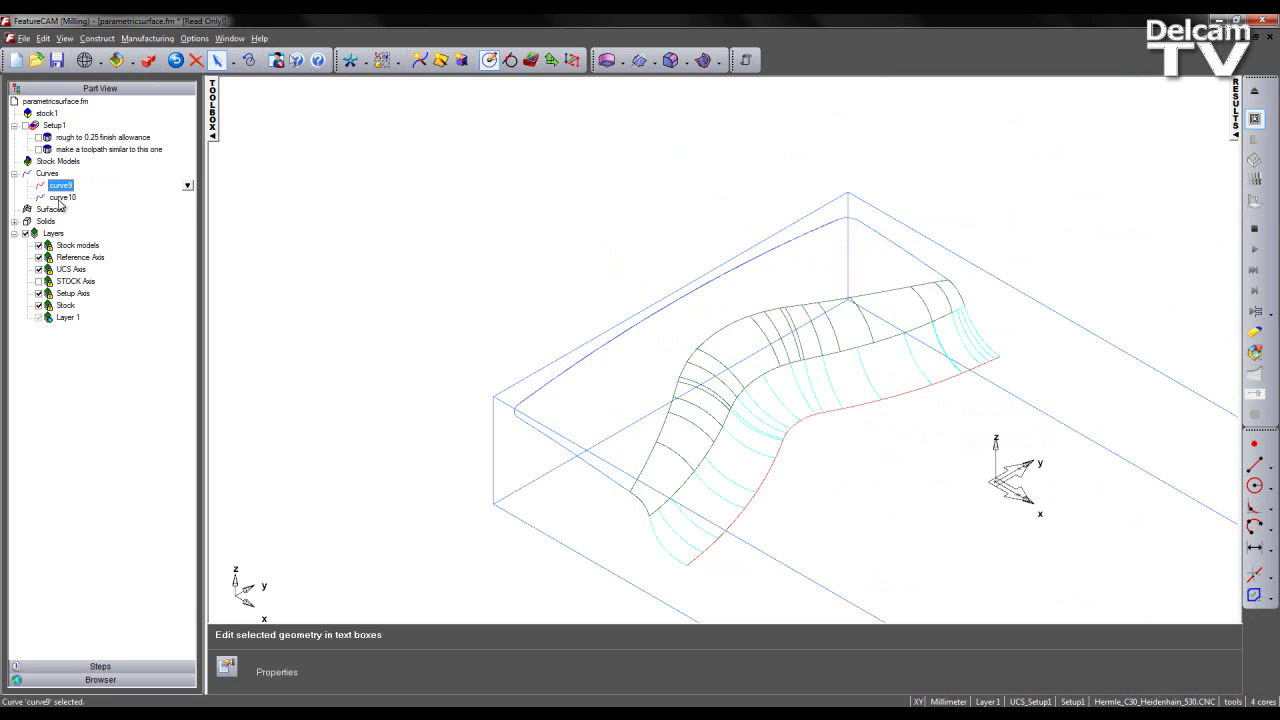
click(62, 198)
click(59, 187)
click(148, 60)
- Select all visible surfaces and create a new Surface Milling feature using them as the part surfaces
middle_drag(806, 500, 772, 452)
drag(433, 145, 982, 547)
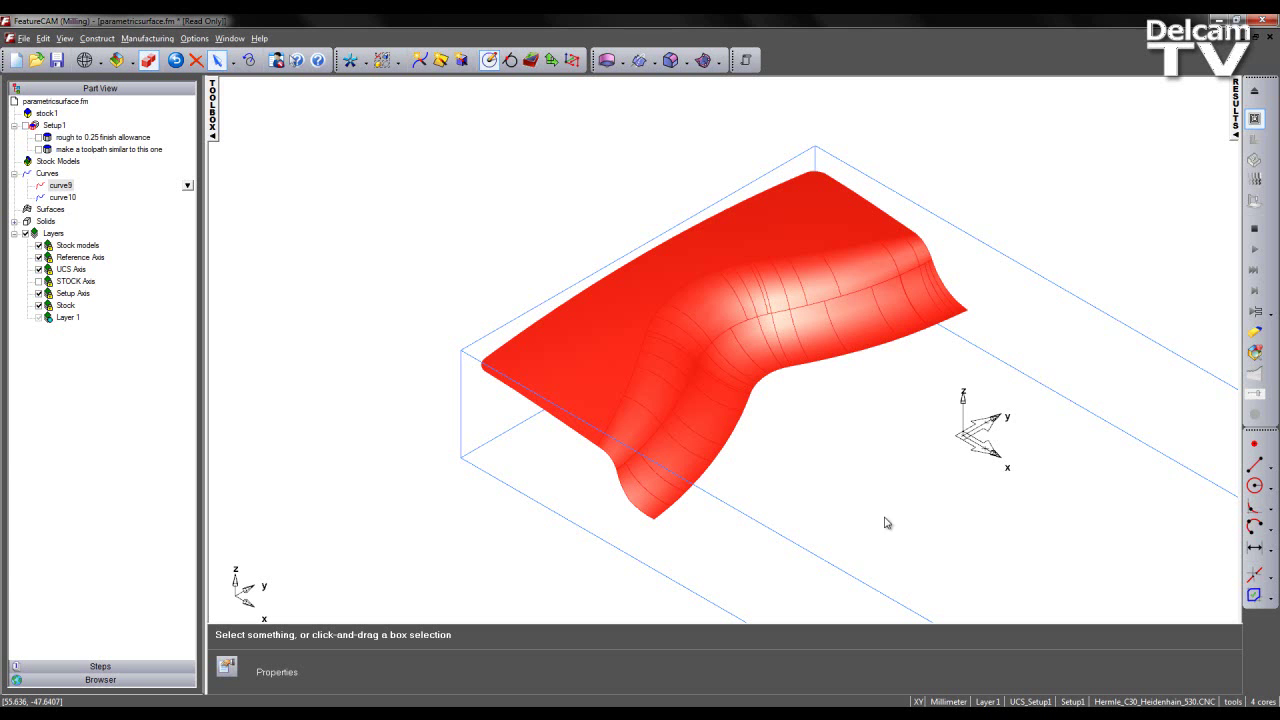
click(530, 62)
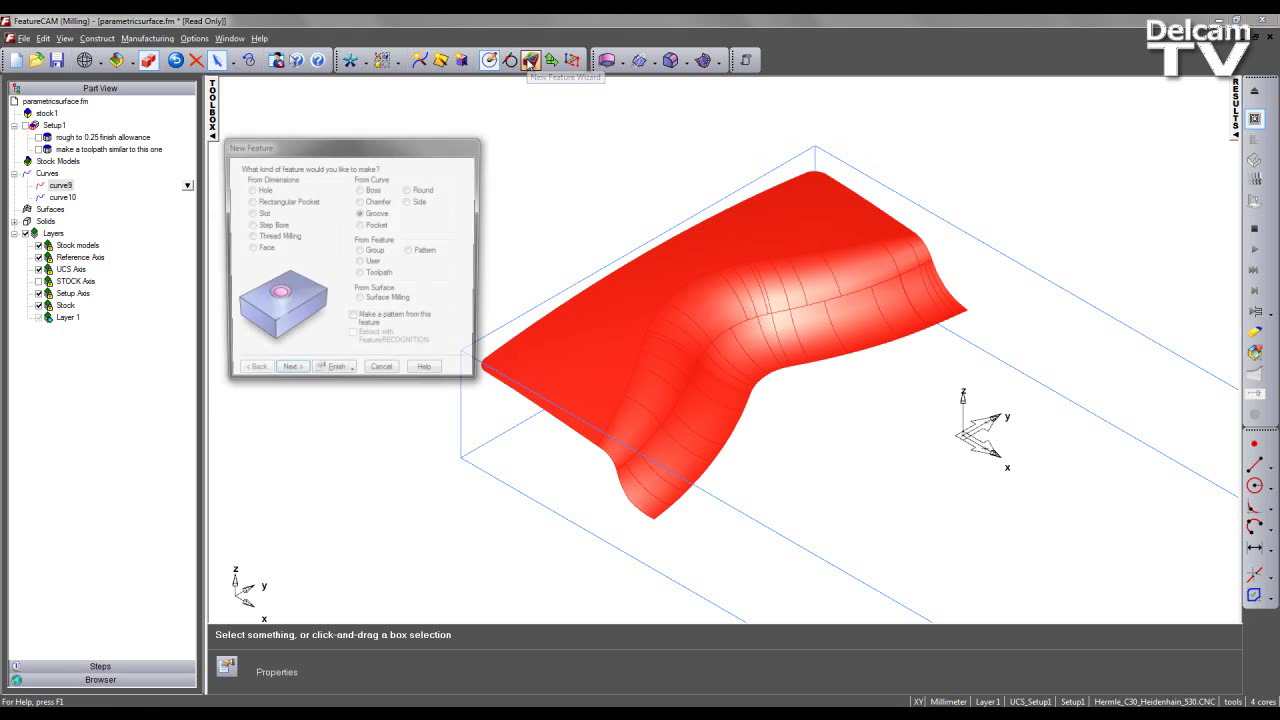
click(360, 303)
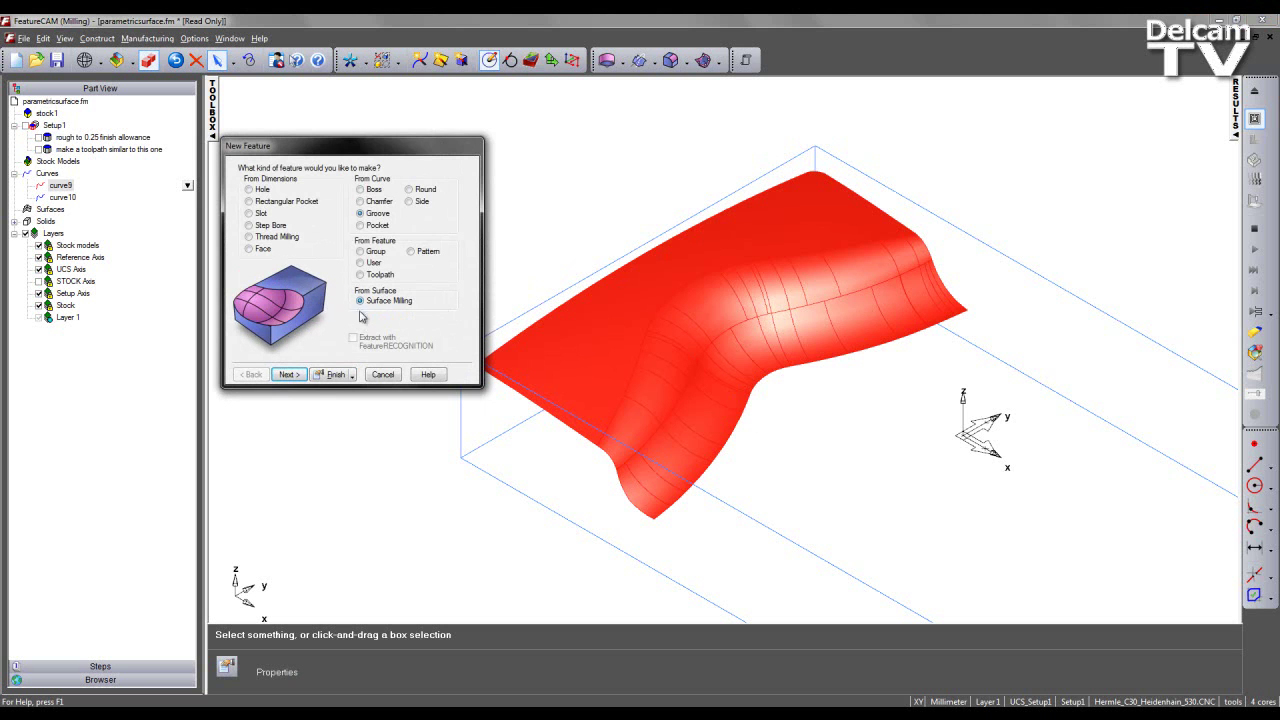
click(288, 375)
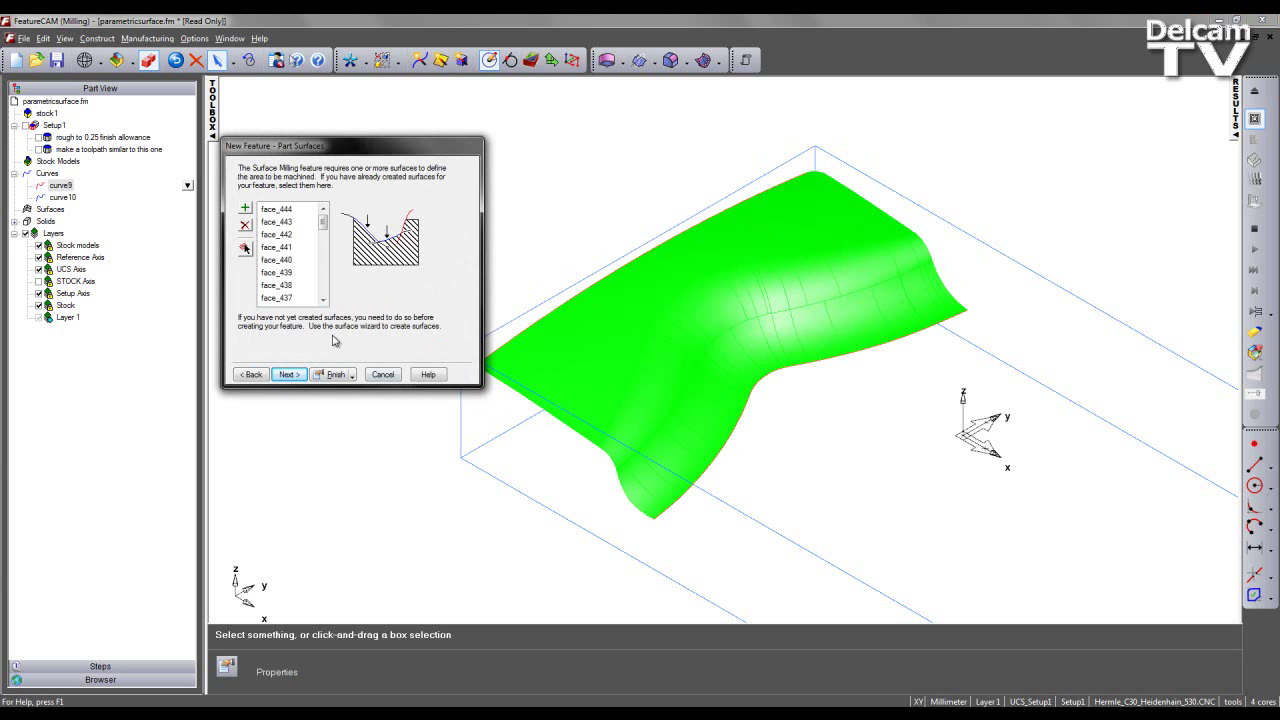
click(288, 375)
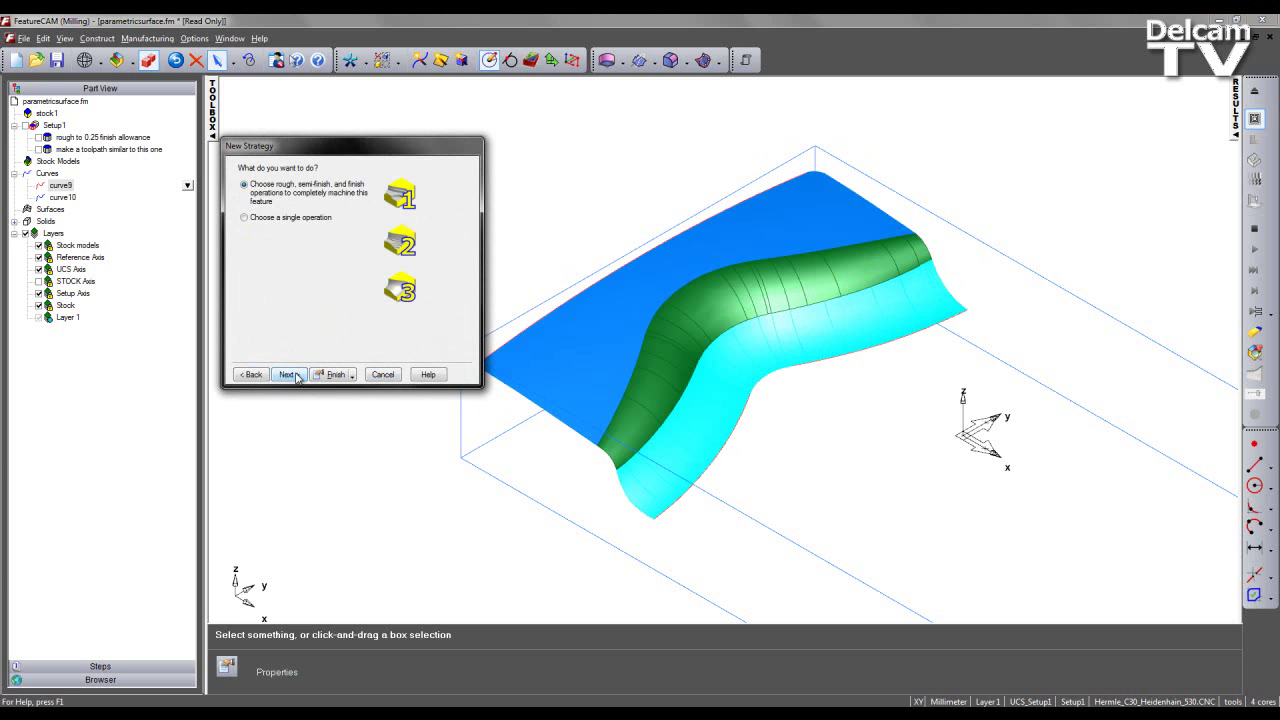
- Choose a single operation for the feature with the Between 2 curves finishing strategy
click(245, 218)
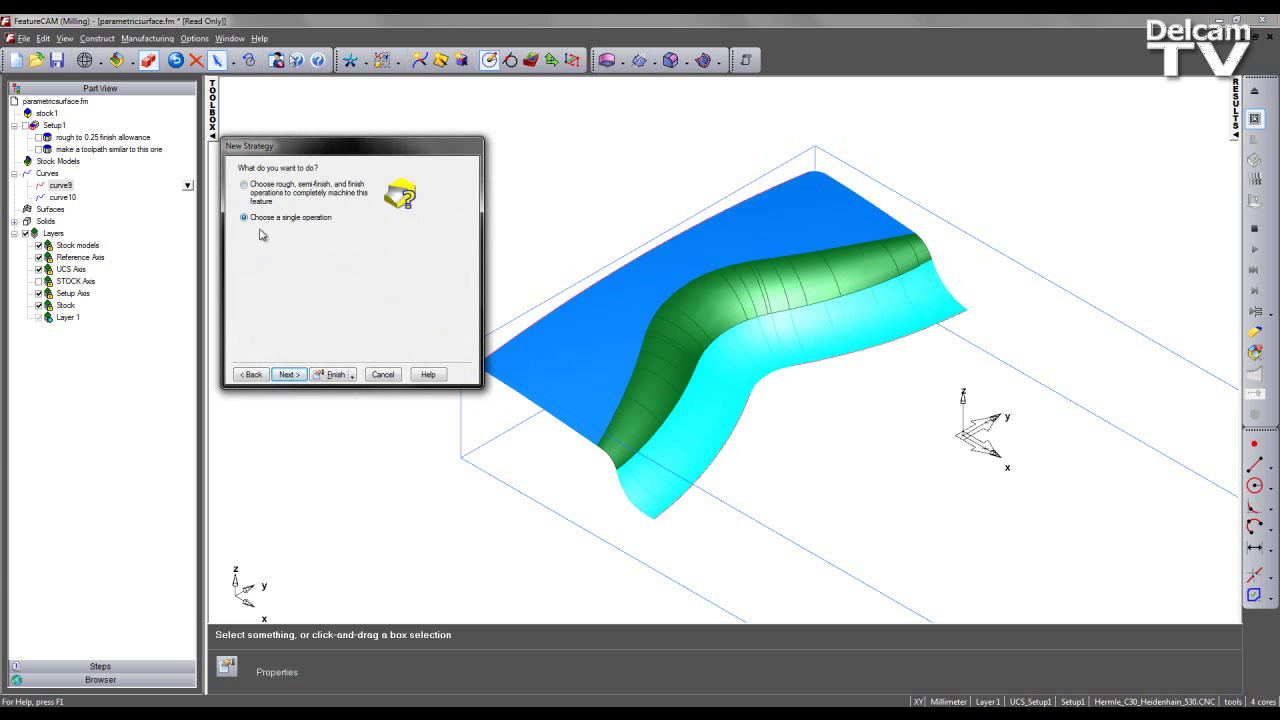
click(290, 375)
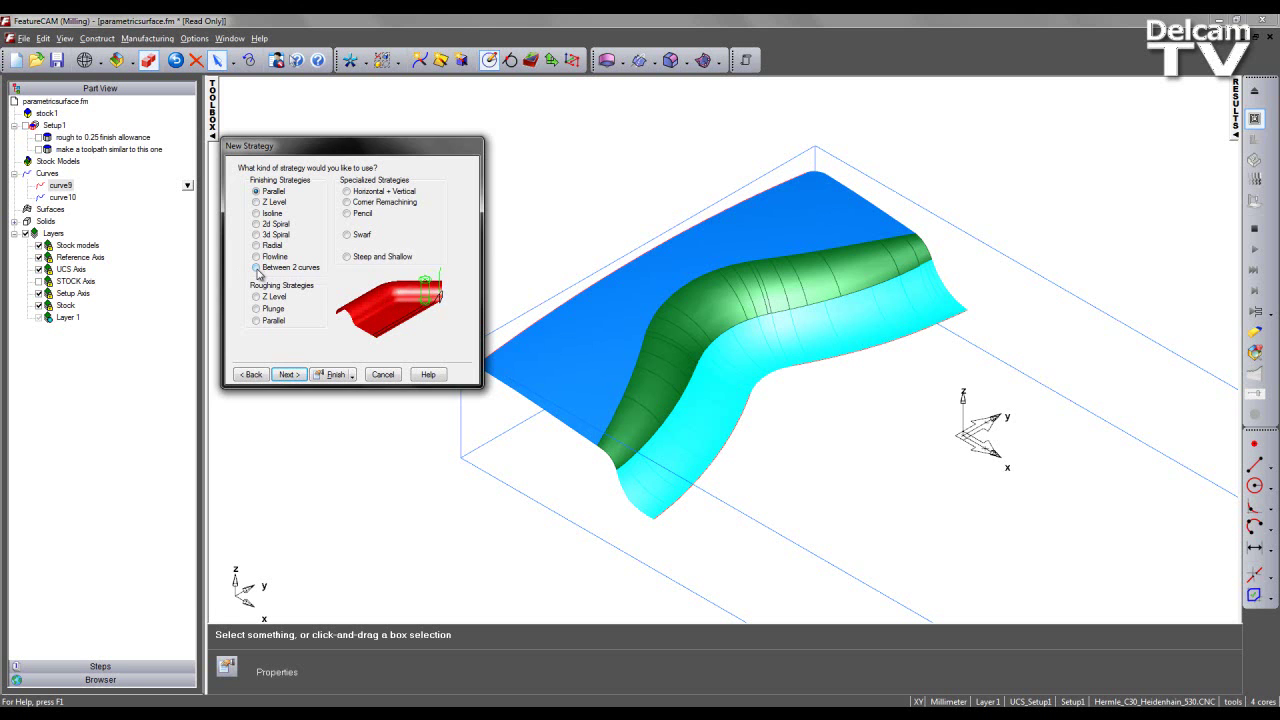
click(257, 268)
click(289, 375)
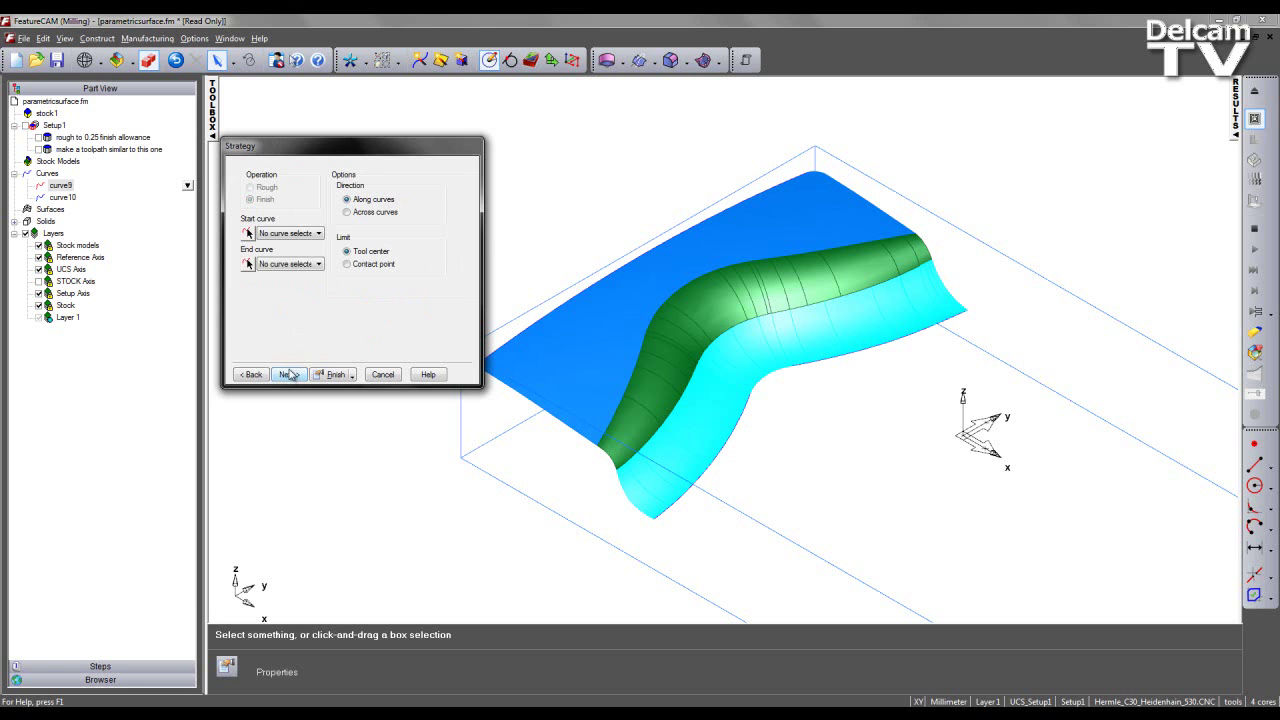
- Pick the wavy edge curve9 as start curve and the straight outer edge curve10 as end curve, keep automatic edges, and finish the feature
click(247, 234)
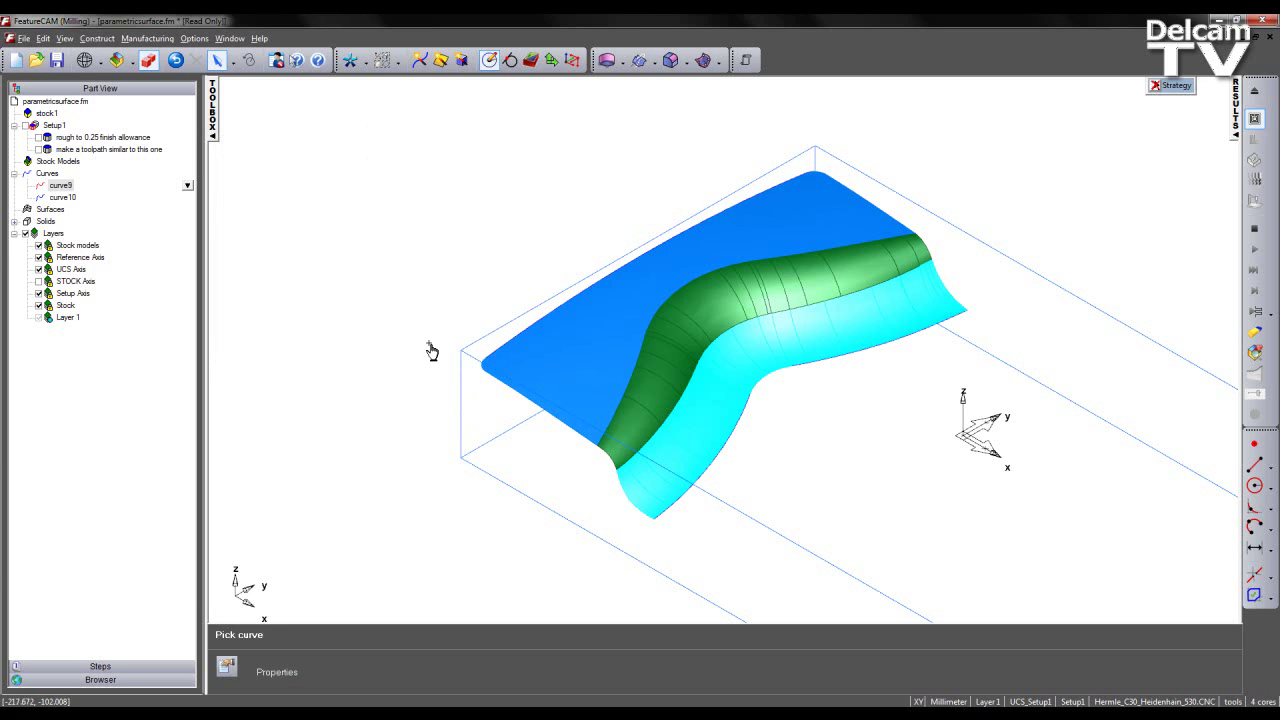
click(737, 440)
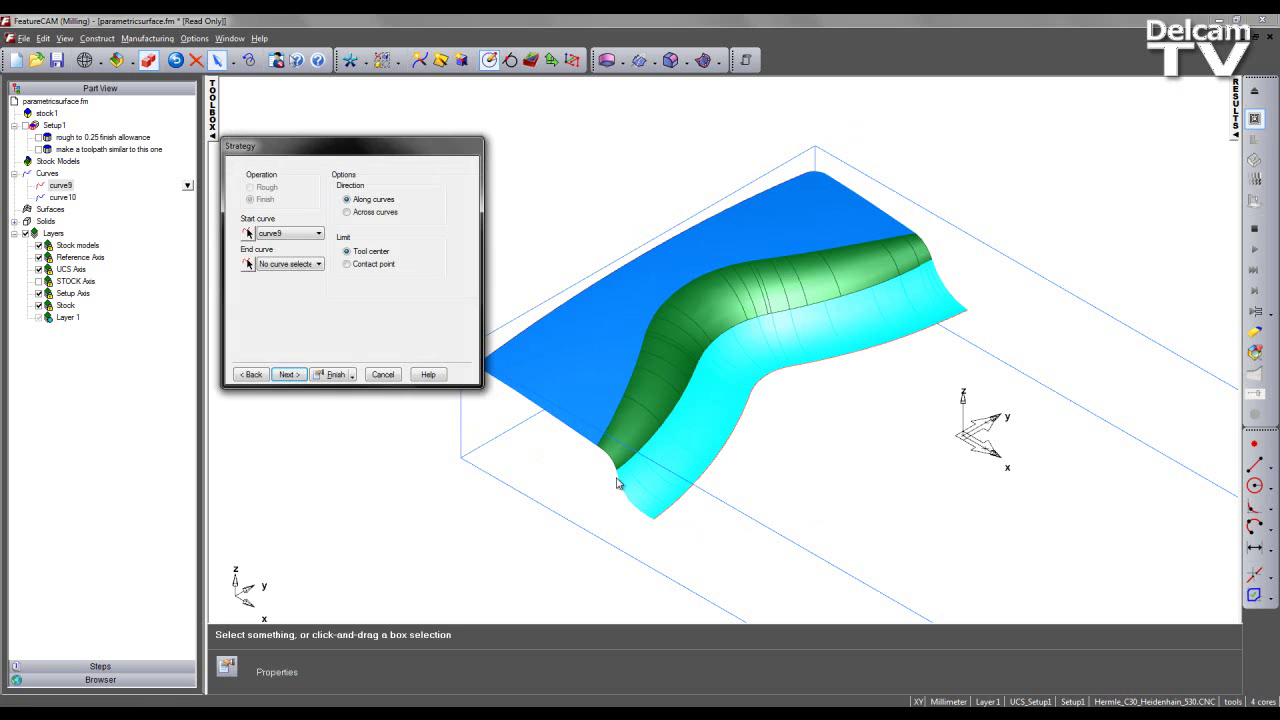
click(249, 265)
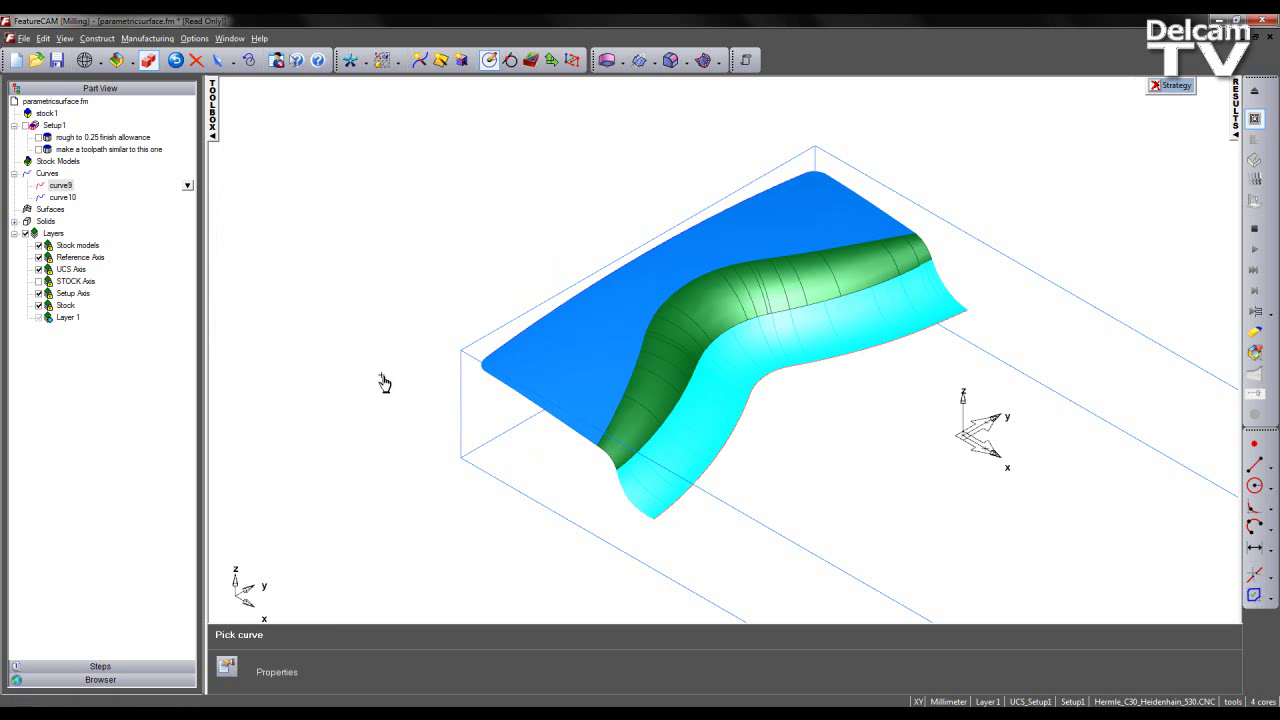
middle_drag(380, 380, 748, 366)
click(748, 366)
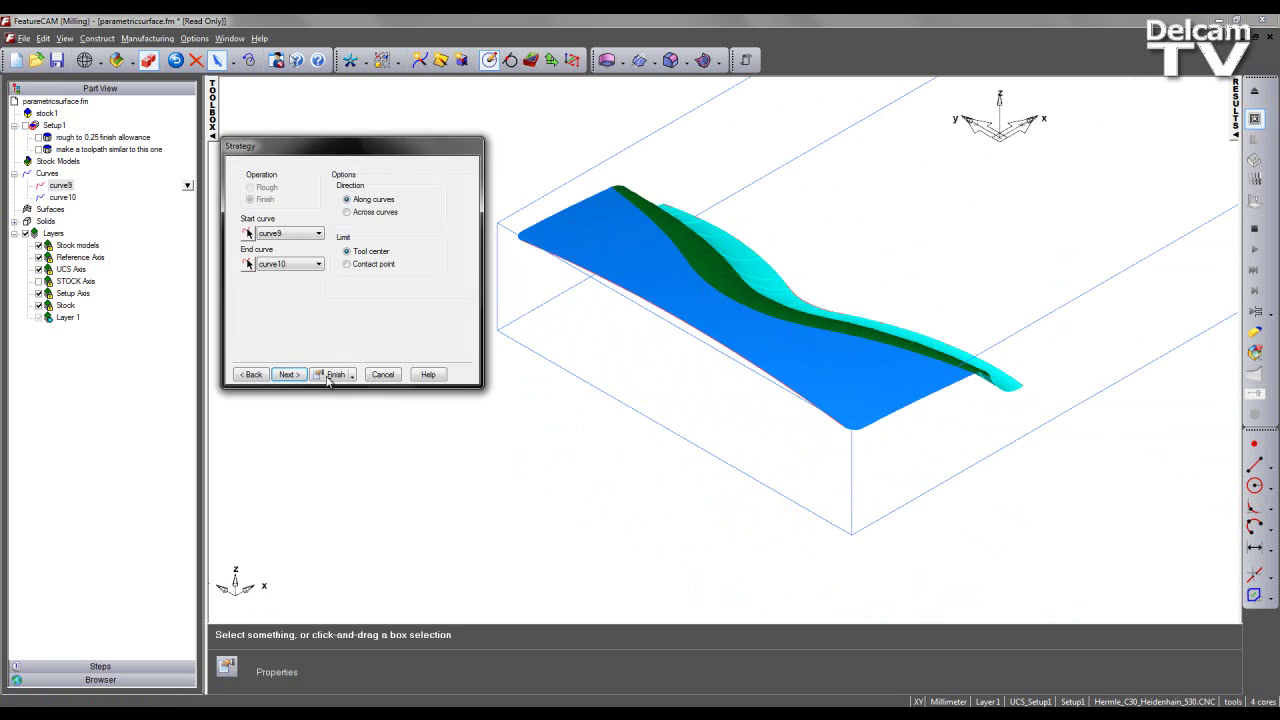
click(289, 375)
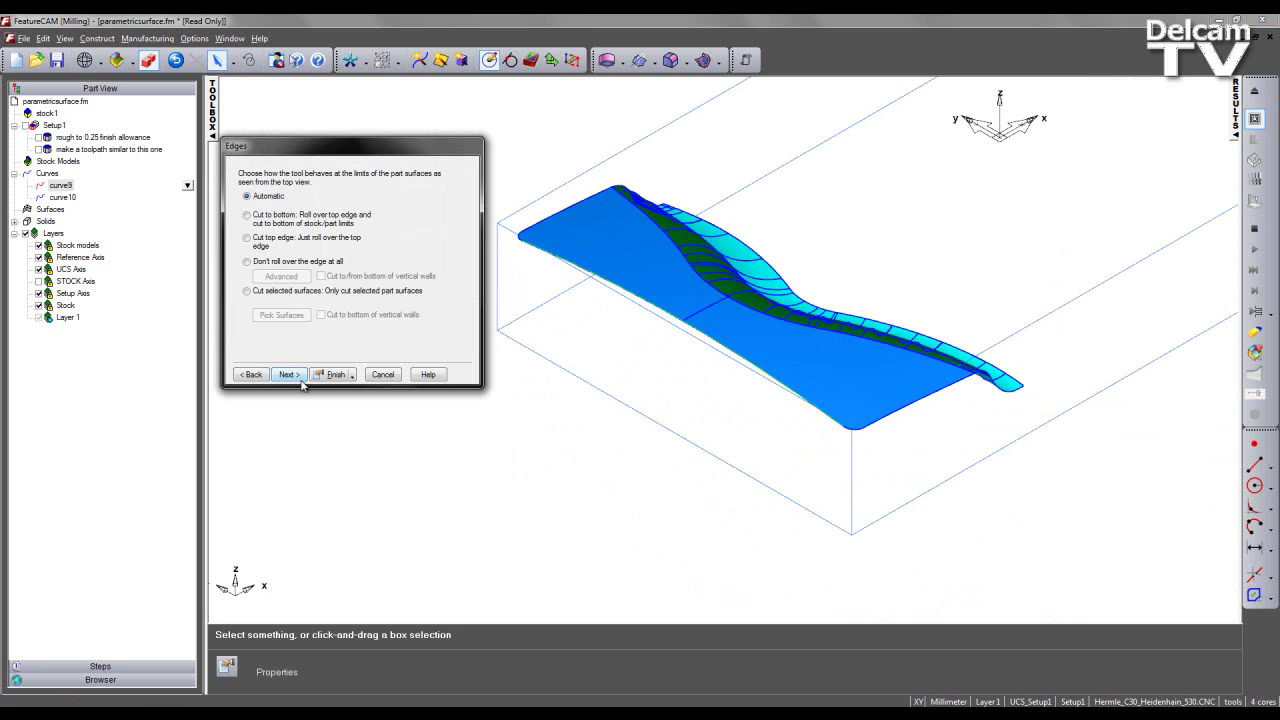
click(333, 375)
- Set the stepover of the new feature's finish operation to 1 mm and accept the surface milling properties
drag(540, 159, 336, 130)
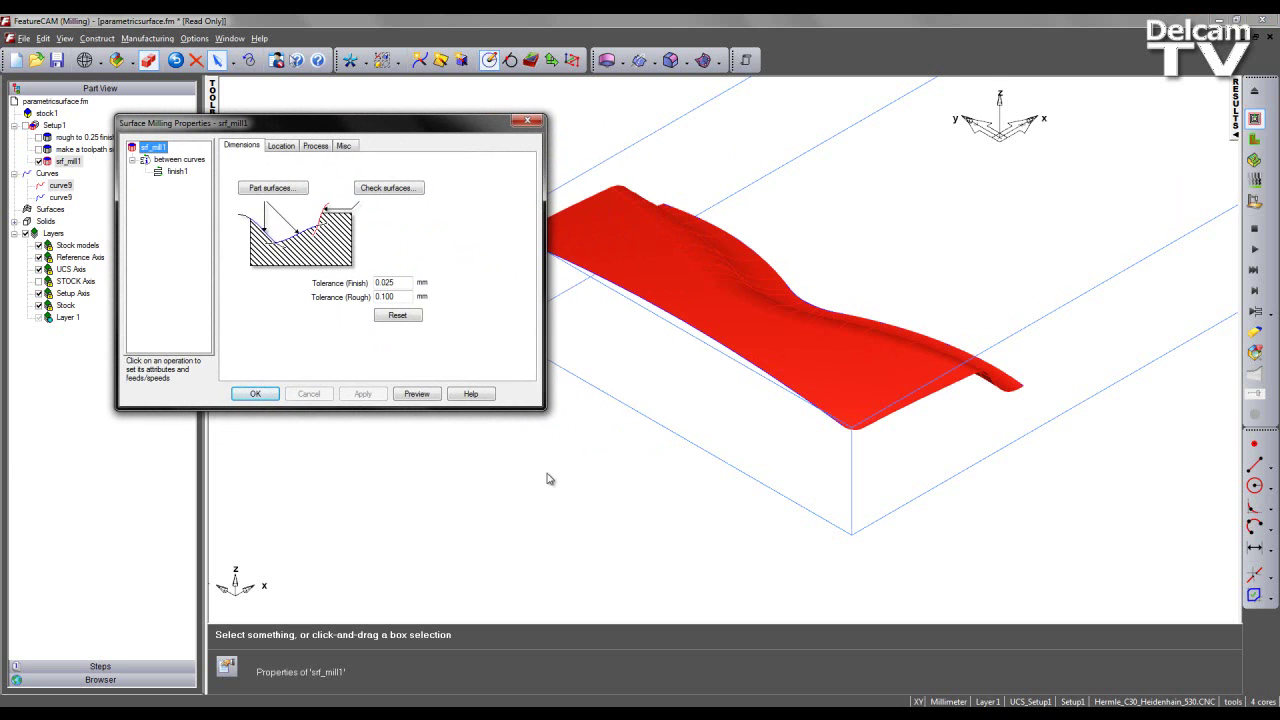
click(740, 415)
key(ctrl+5)
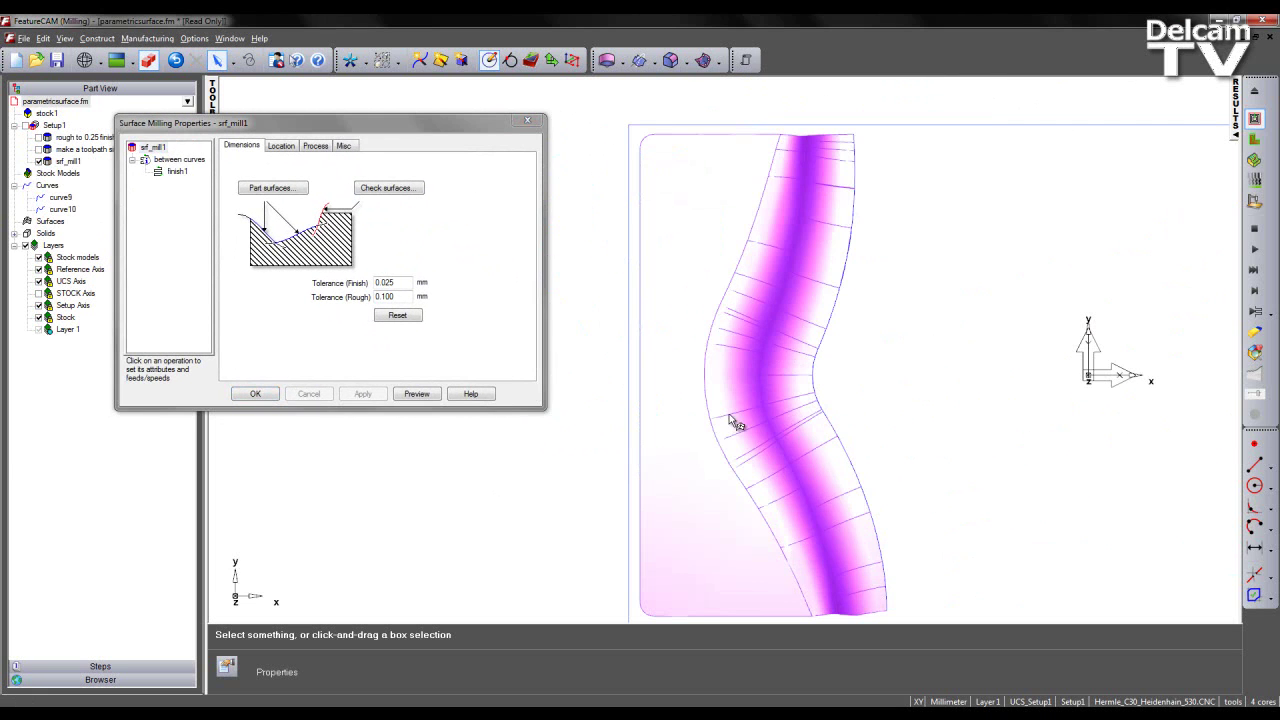
middle_drag(640, 460, 589, 434)
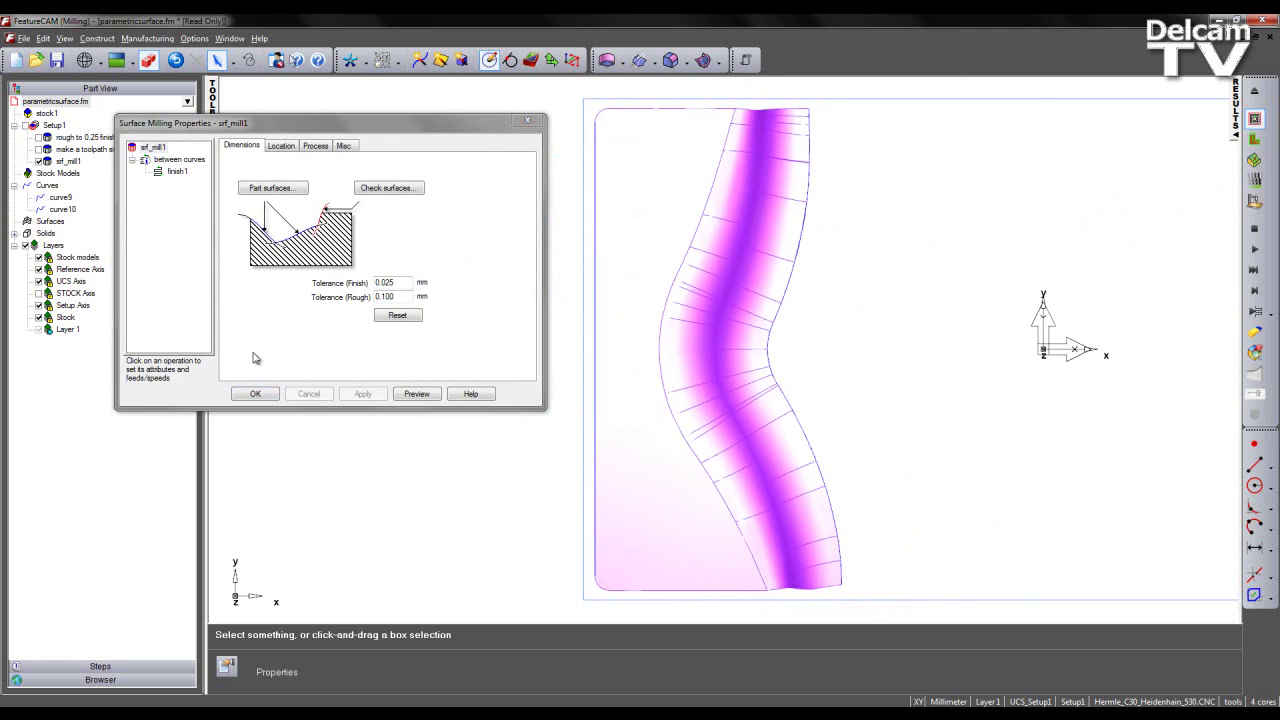
click(180, 173)
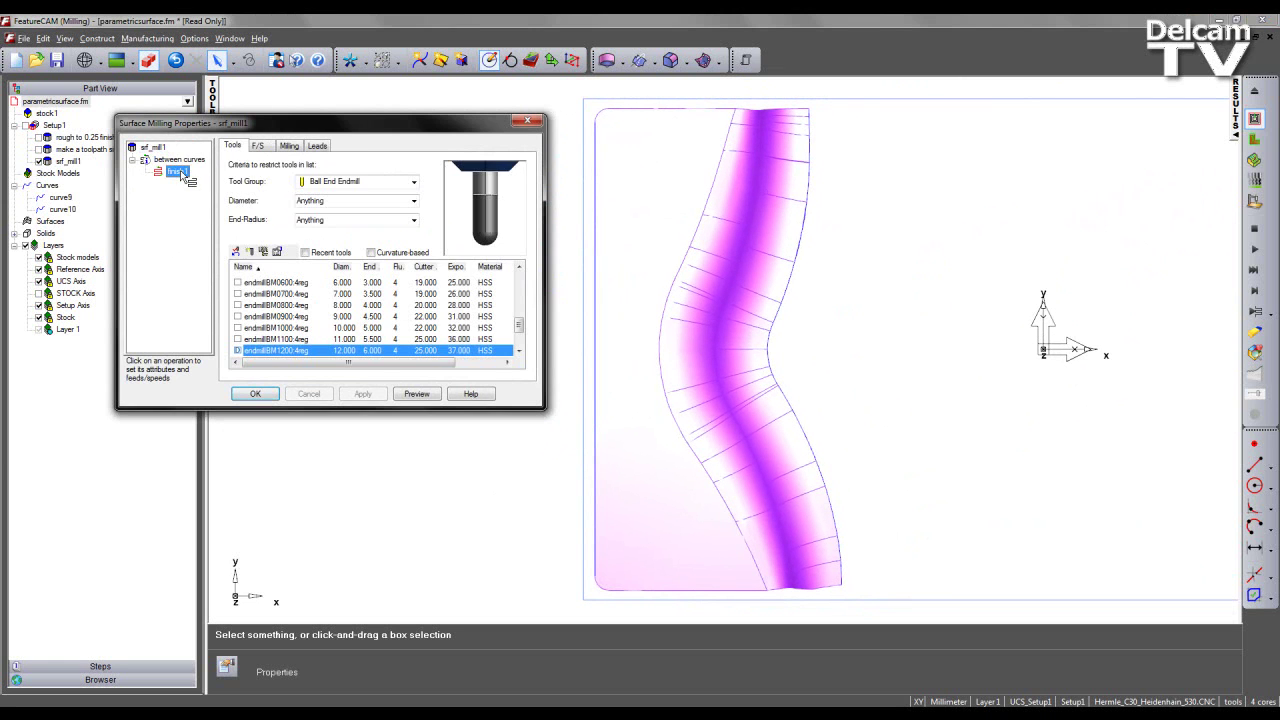
click(289, 146)
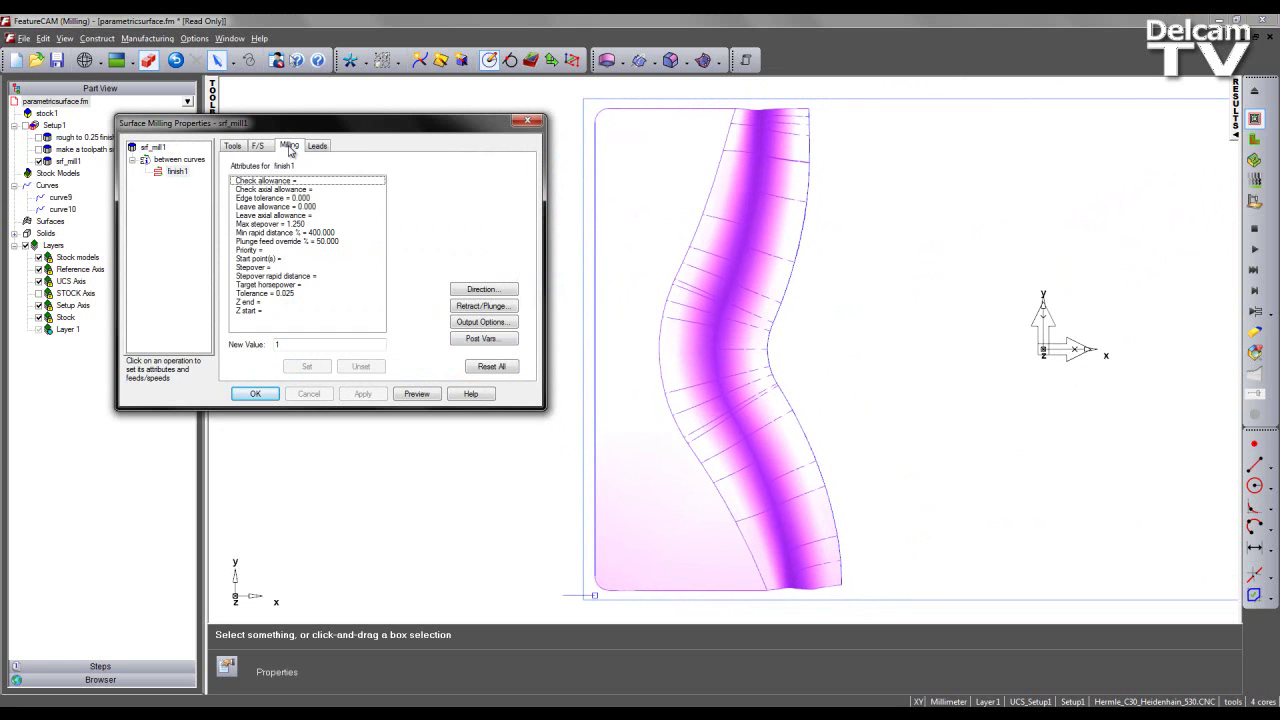
click(280, 267)
click(314, 344)
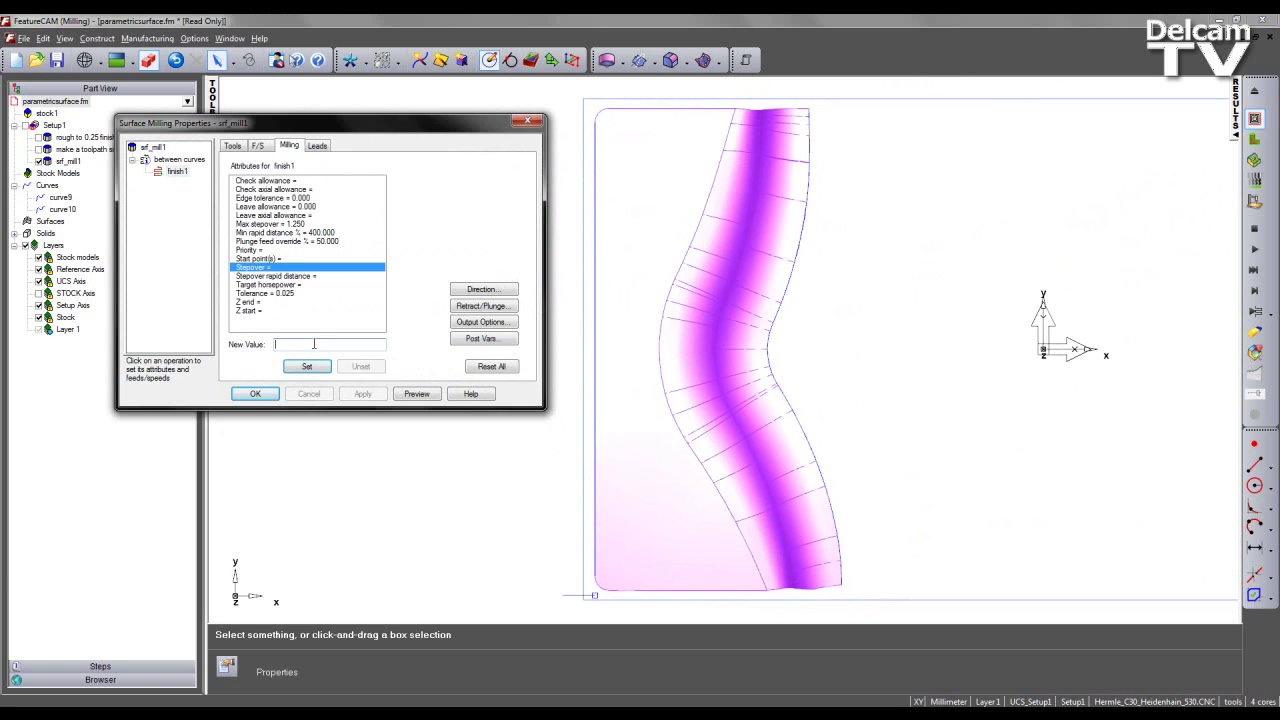
click(313, 367)
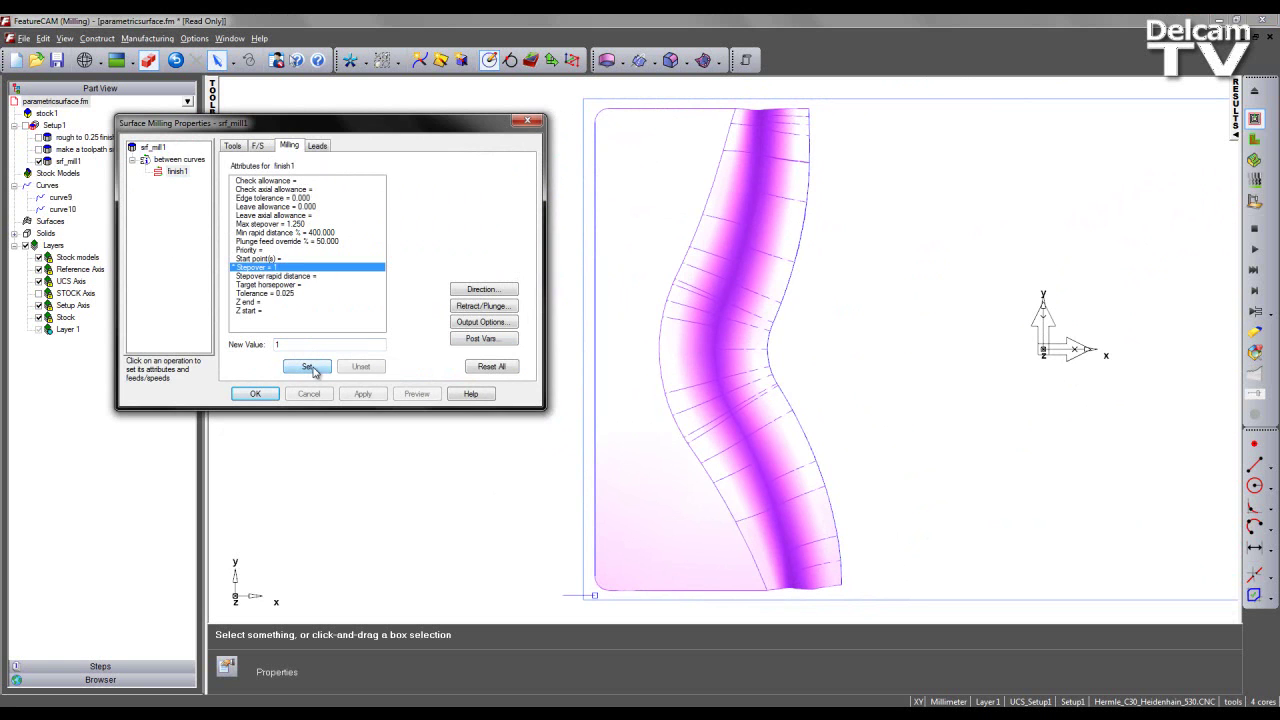
click(350, 396)
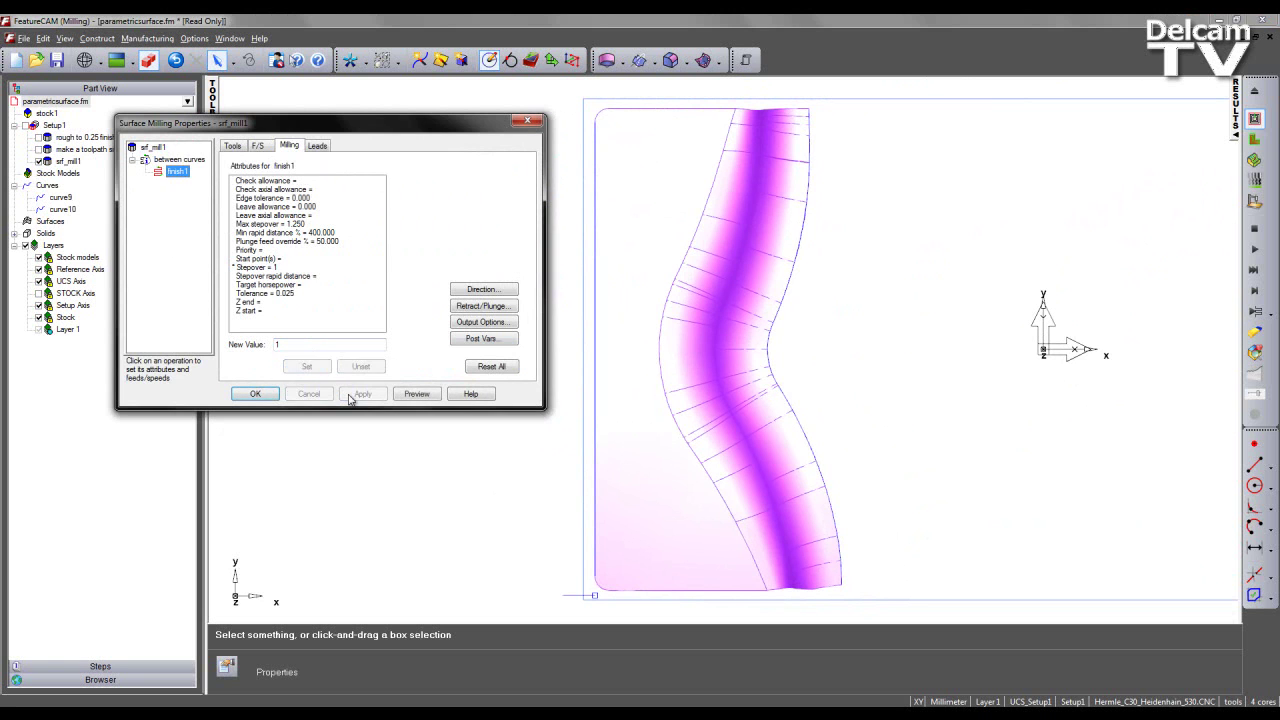
click(256, 394)
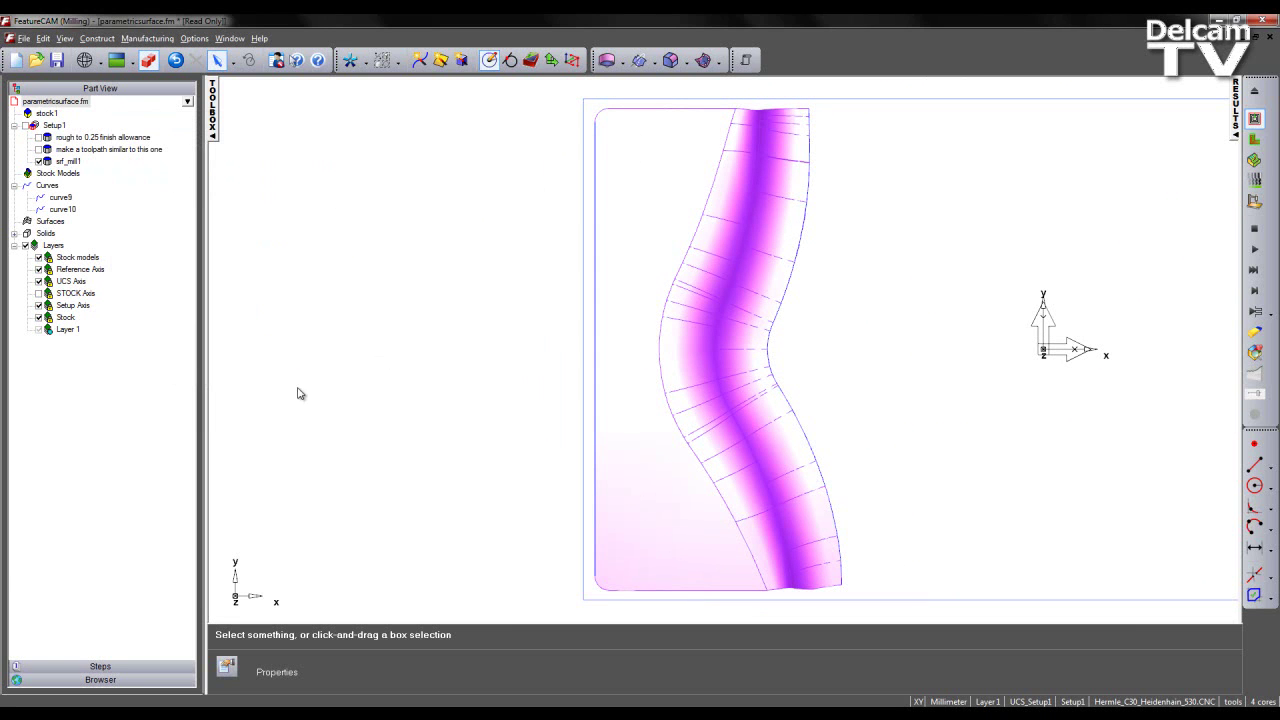
- Simulate the toolpath centerline and examine the pass spacing along the wavy edge and the pass ends near the rounded corner in plan view
click(1255, 119)
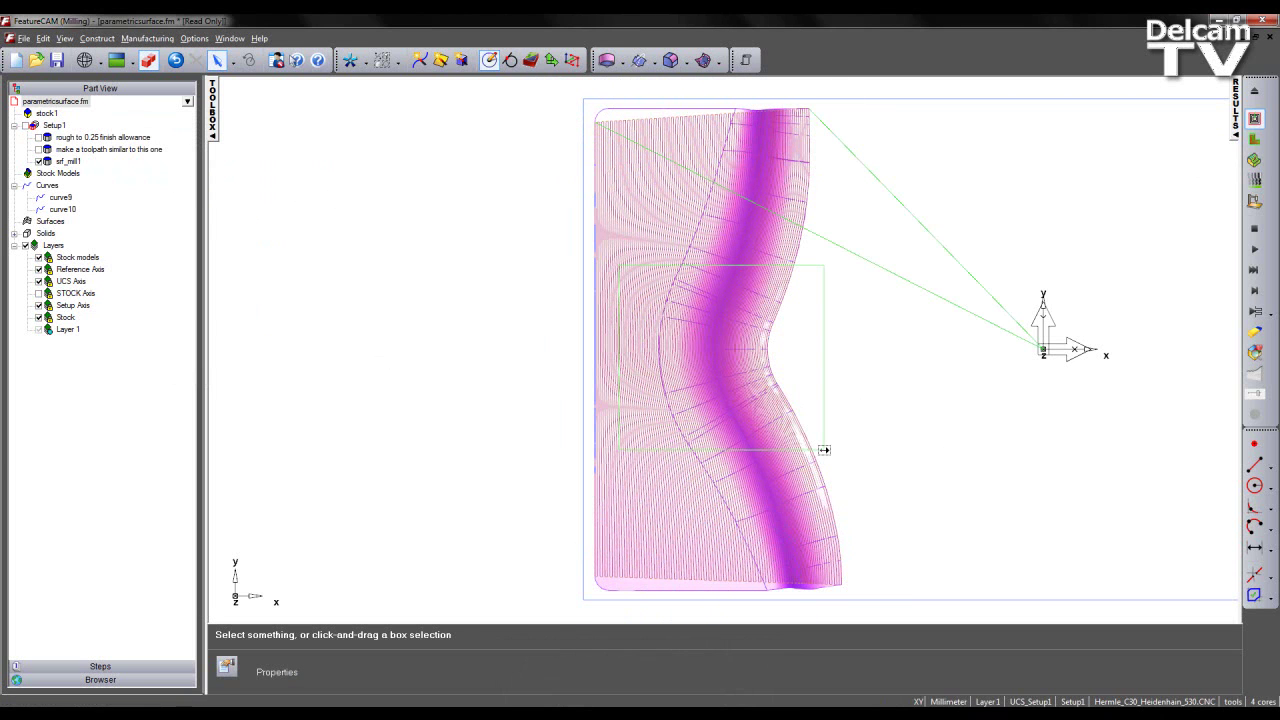
scroll(826, 452, up, 3)
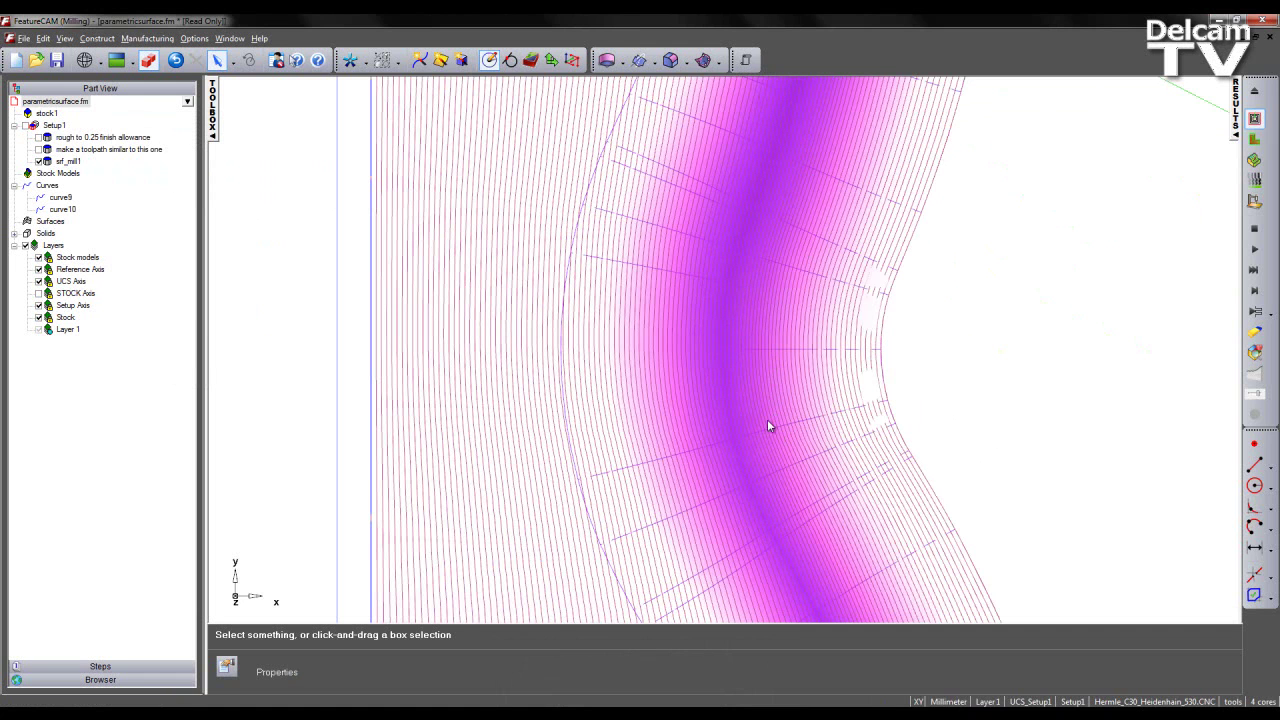
scroll(771, 394, down, 4)
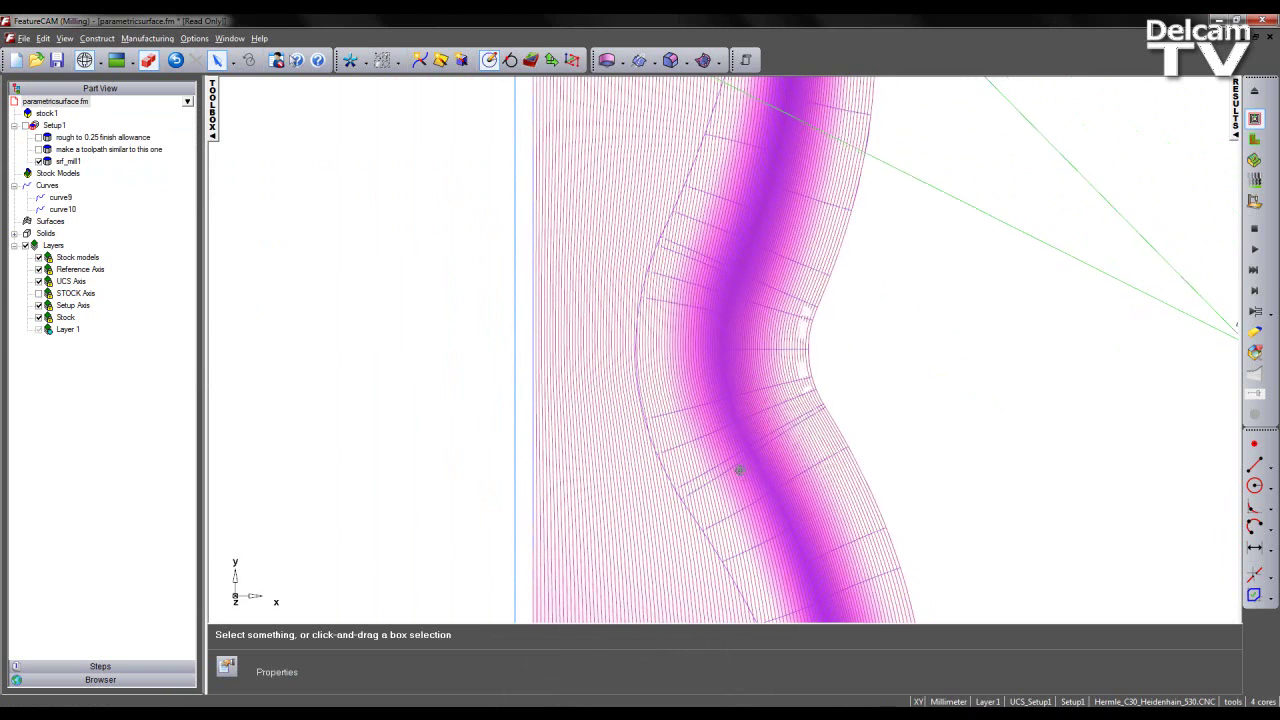
mouse_move(740, 469)
middle_down()
mouse_move(697, 352)
mouse_move(685, 262)
mouse_move(670, 279)
middle_up()
key(ctrl+5)
ctrl+shift+middle_drag(621, 201, 810, 278)
ctrl+middle_drag(605, 443, 727, 357)
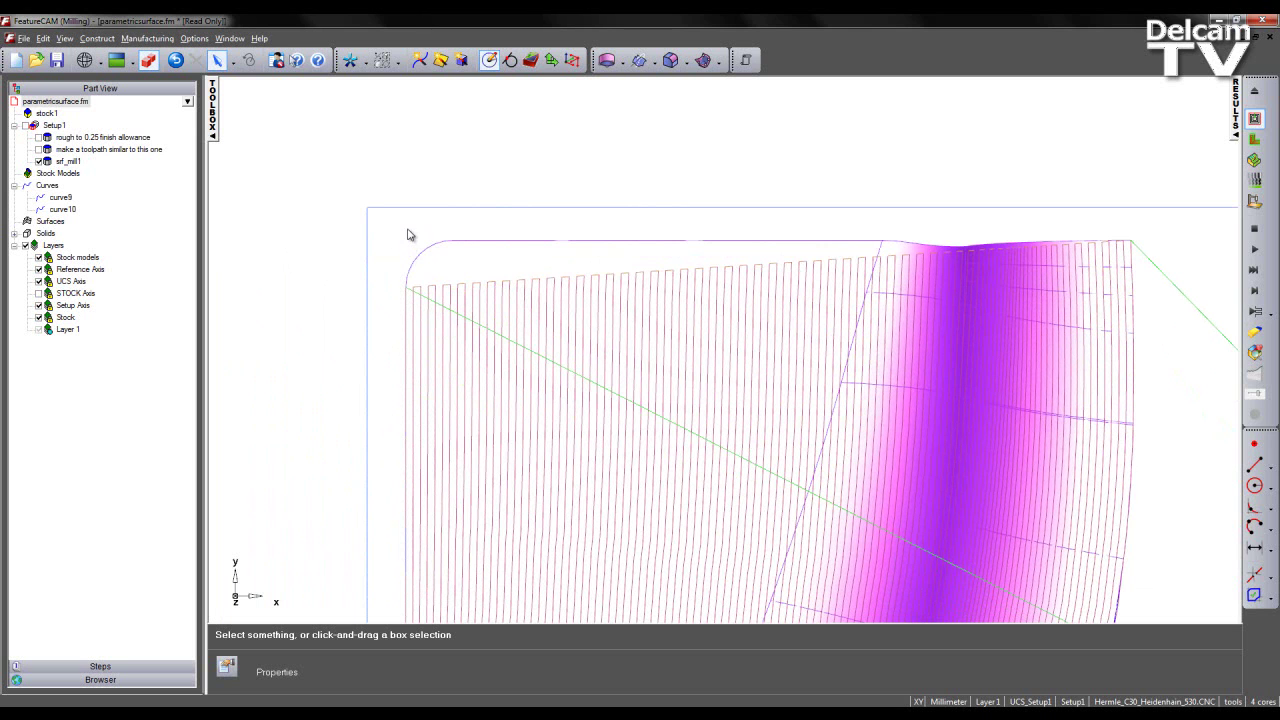
- Clear the simulated toolpath, hide everything, and show only the curves and the stock
click(1255, 95)
scroll(690, 392, down, 3)
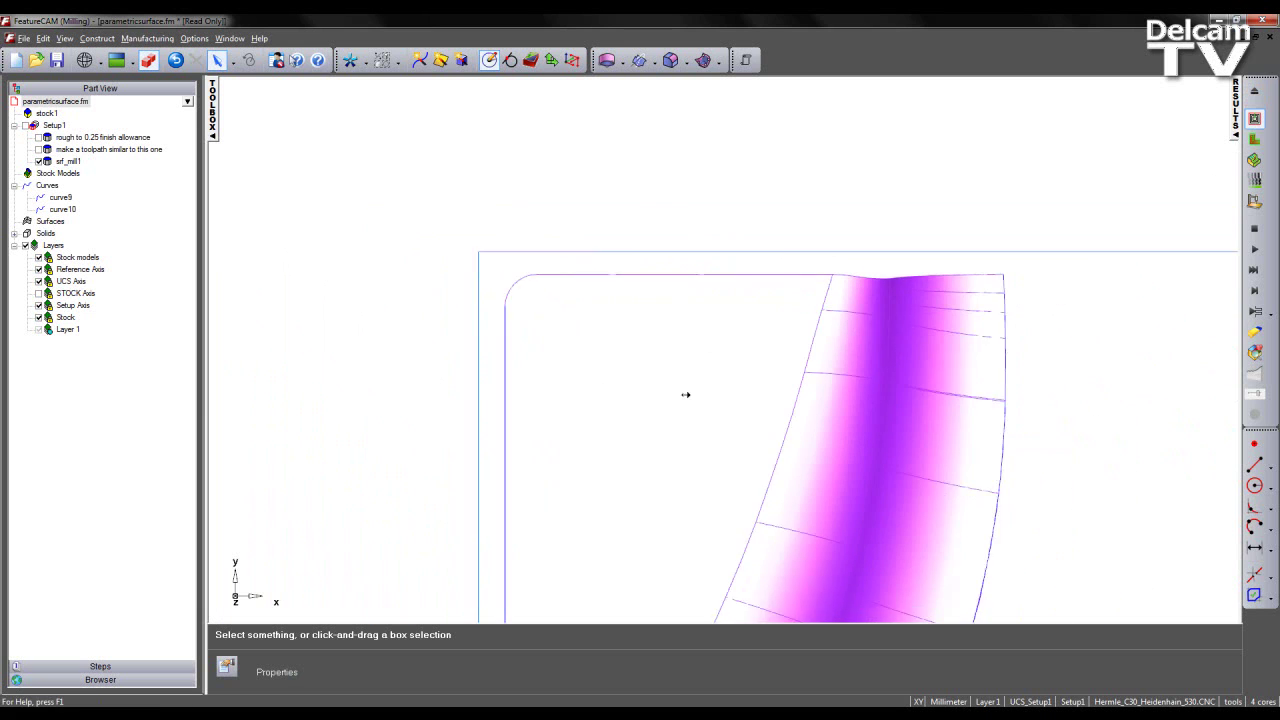
middle_drag(585, 423, 537, 284)
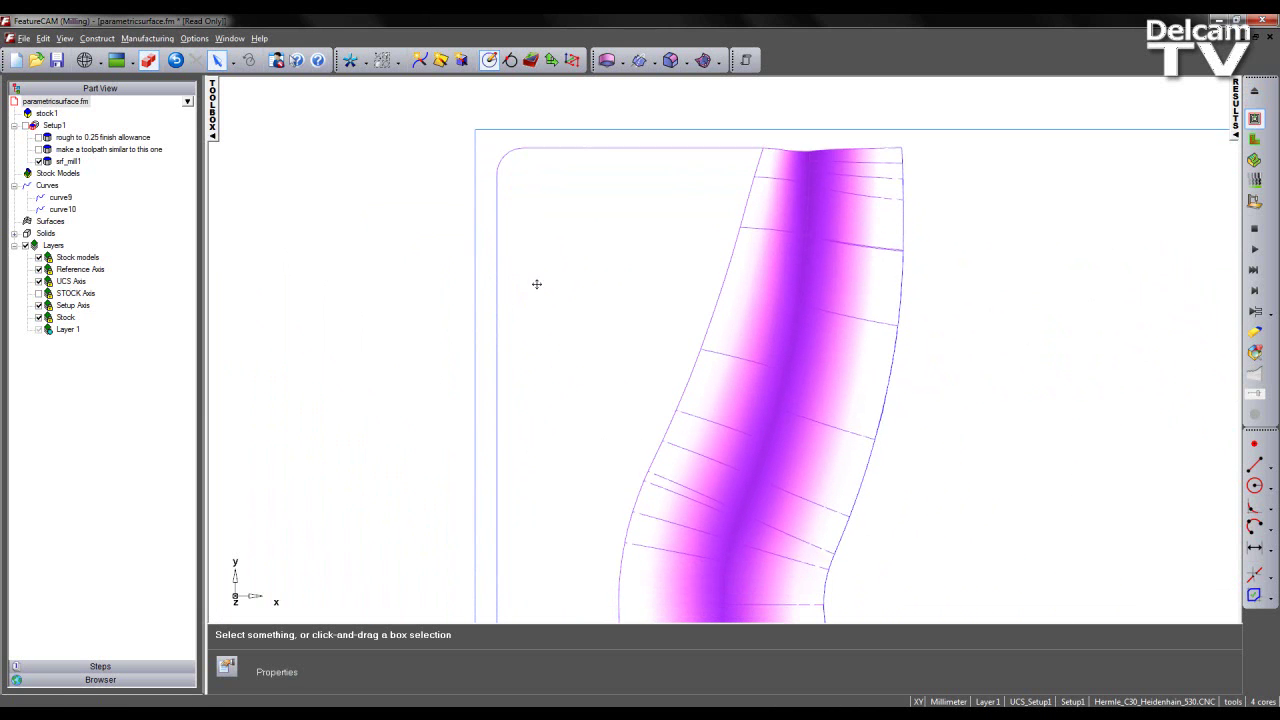
click(397, 66)
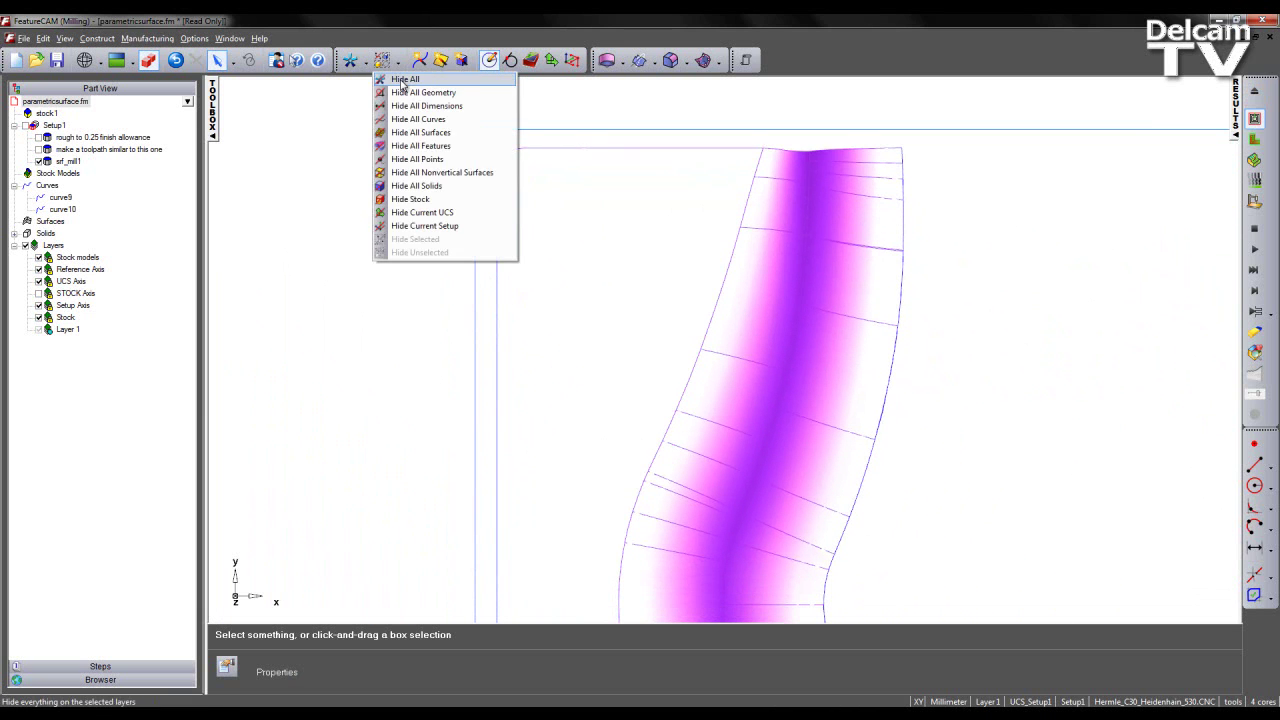
click(386, 83)
click(397, 63)
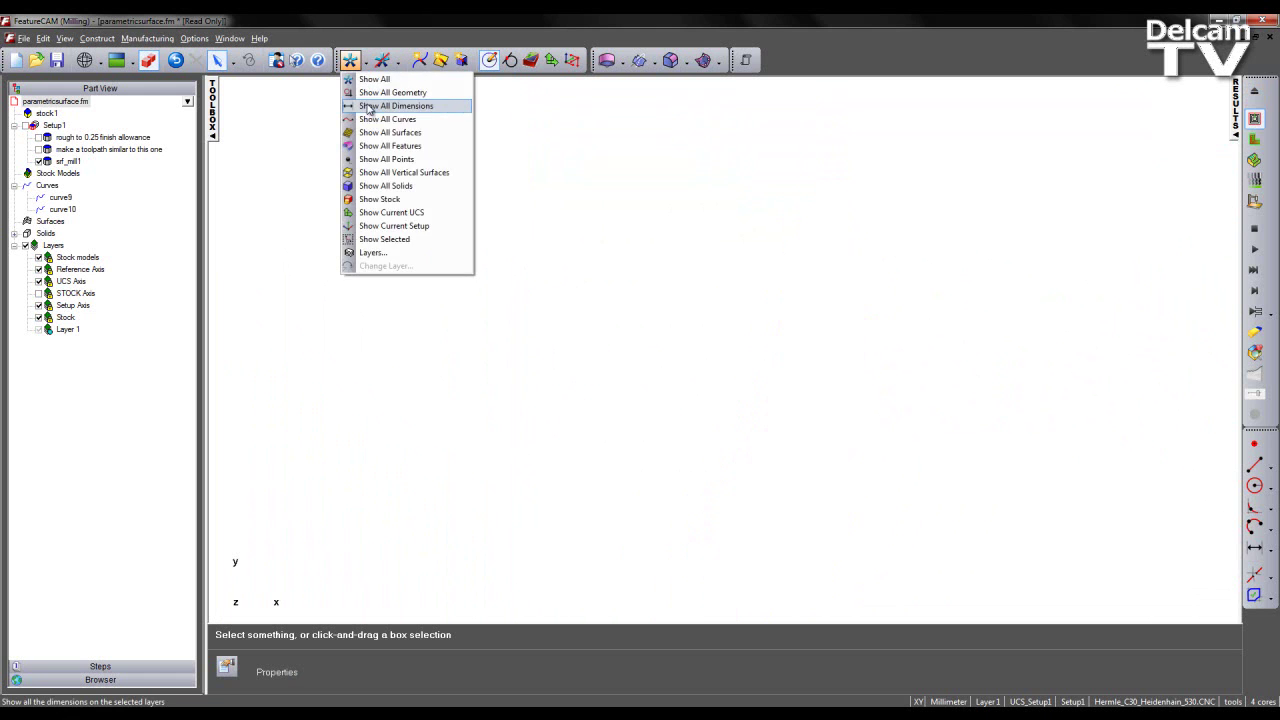
click(380, 122)
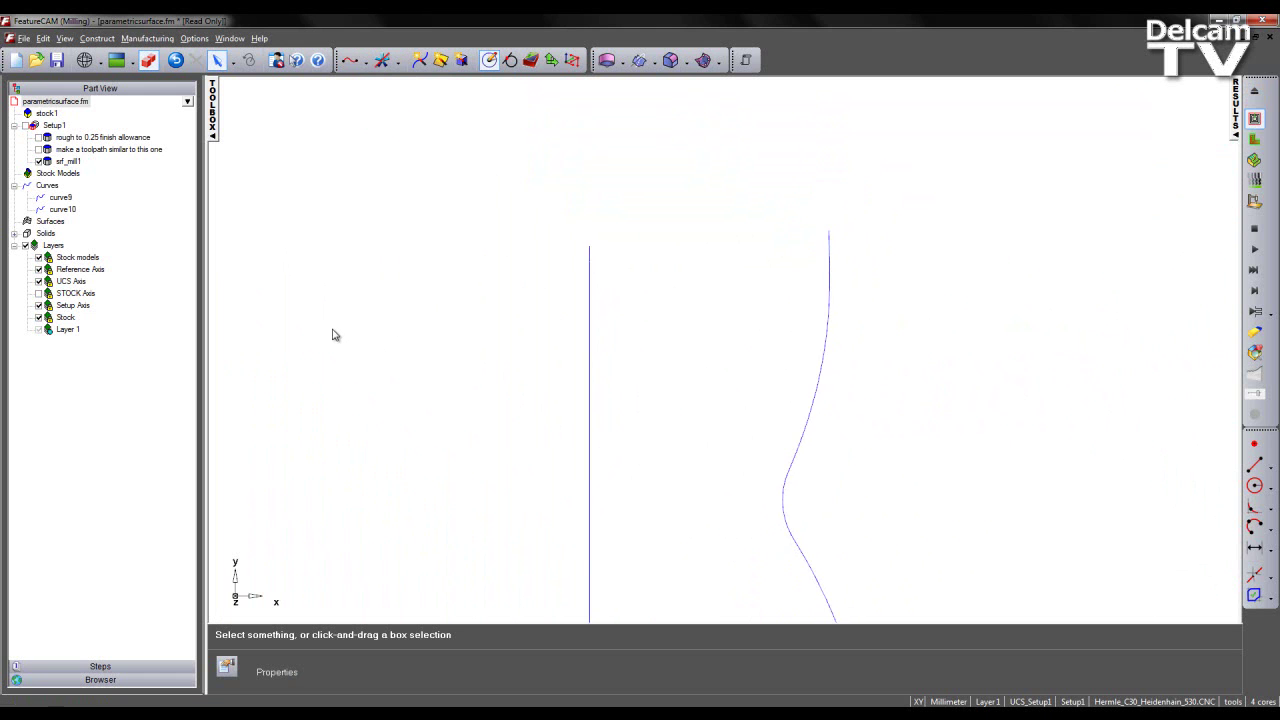
click(367, 68)
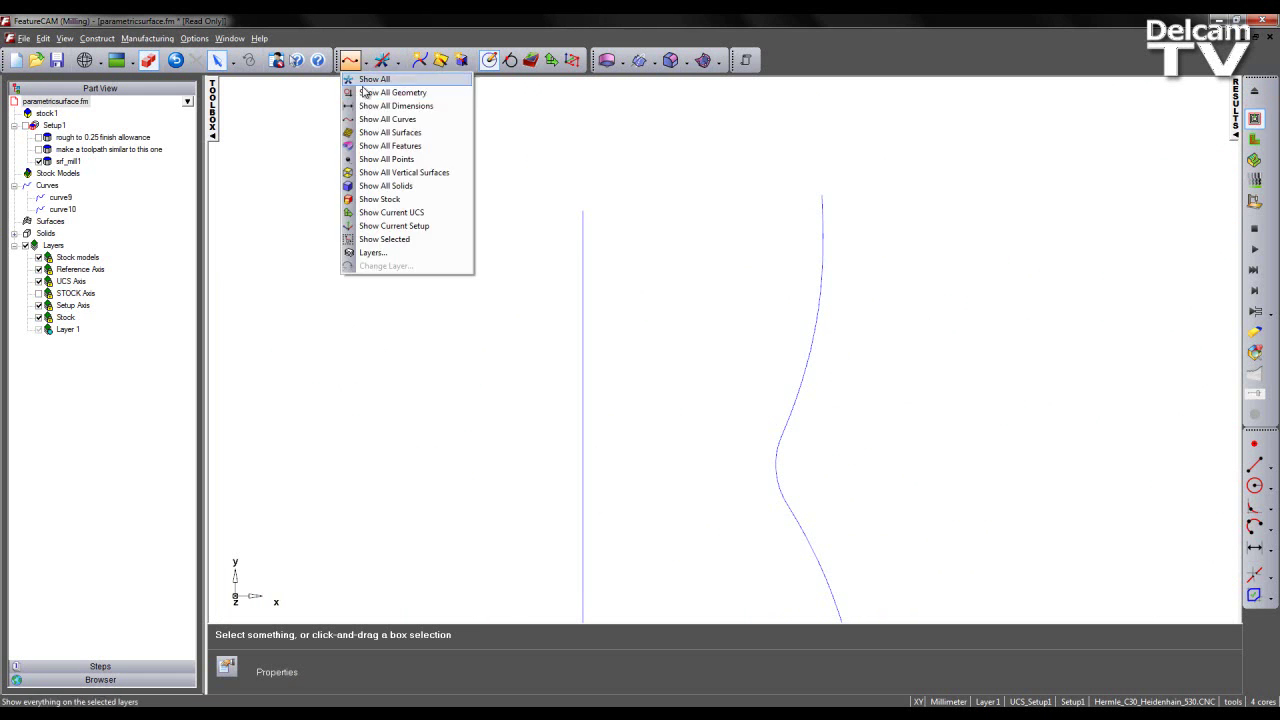
click(353, 199)
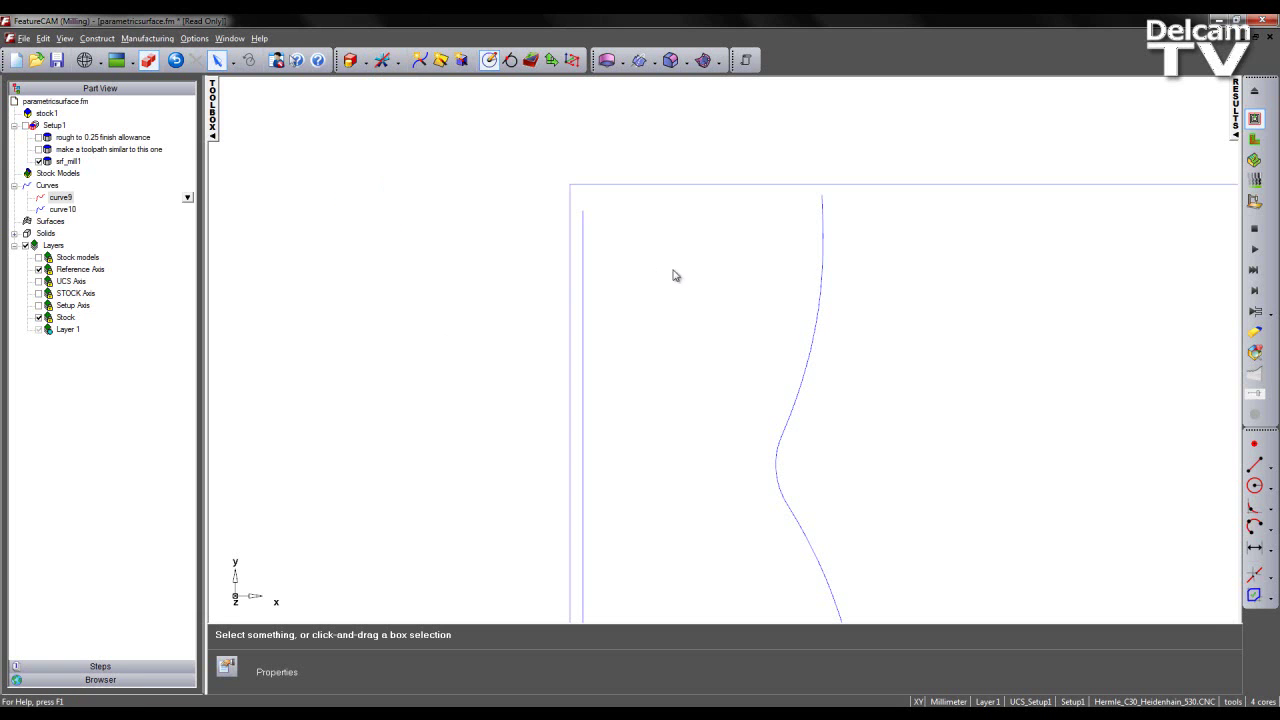
- Extend the straight outer-edge curve at both ends to line up with the ends of the wavy curve
click(1270, 576)
click(1226, 607)
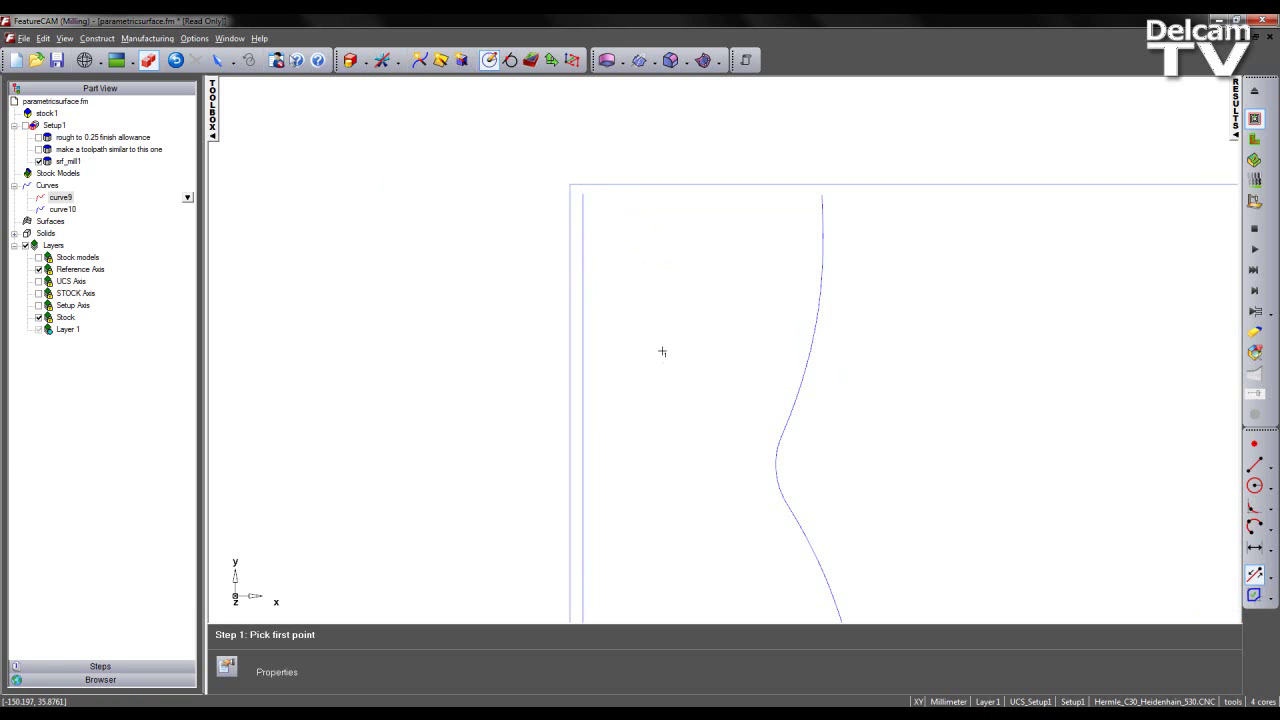
middle_drag(688, 600, 655, 249)
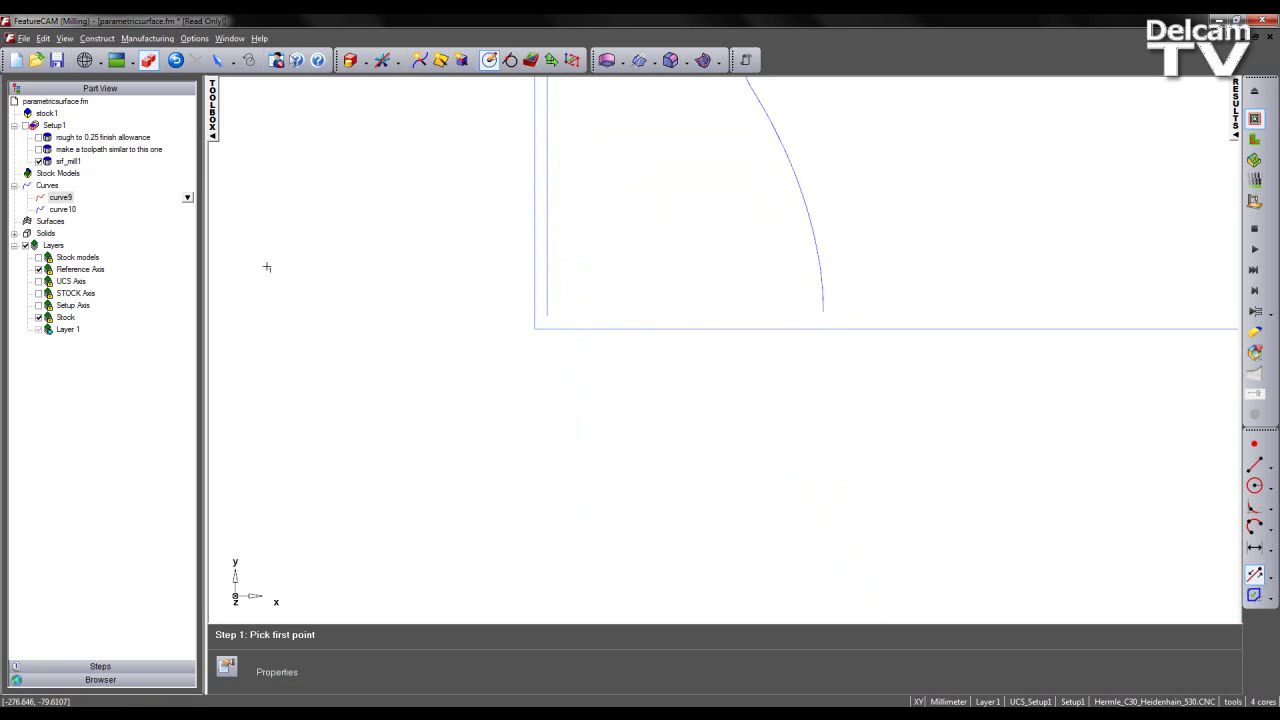
- Reassign the extended straight curve10 as the end curve in srf_mill1's between-curves strategy and apply the change
double_click(66, 162)
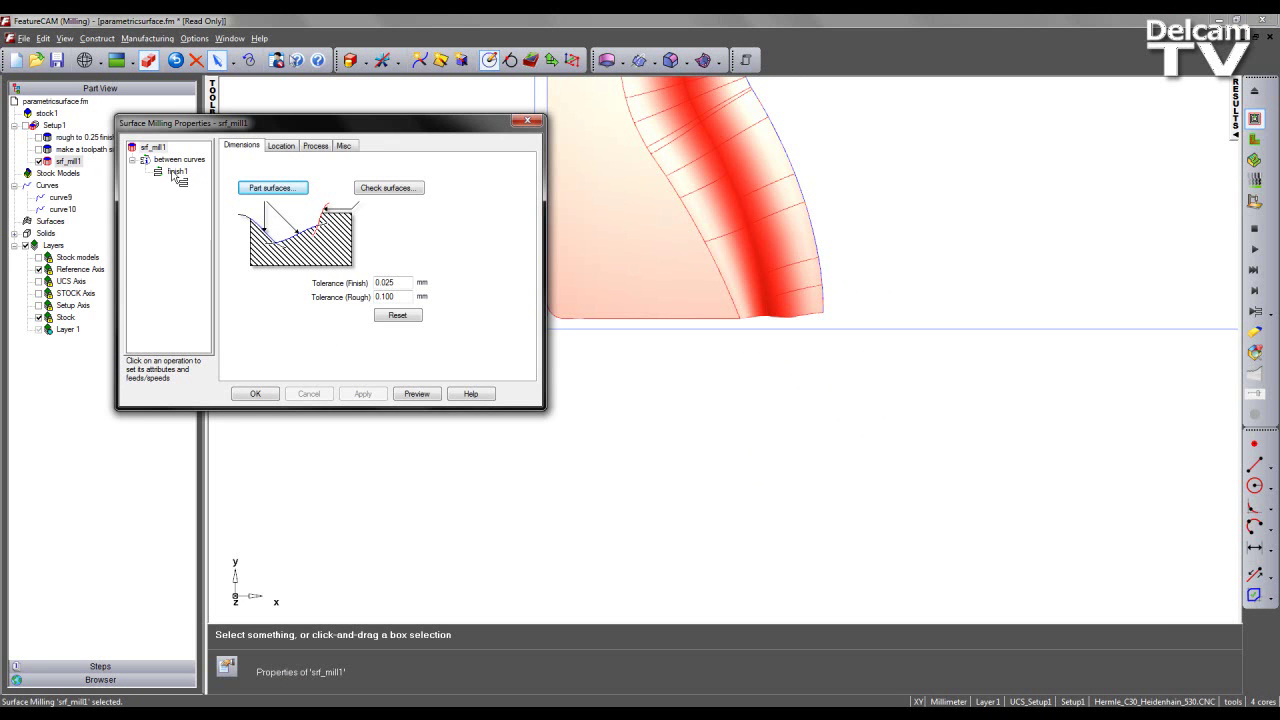
drag(173, 176, 176, 162)
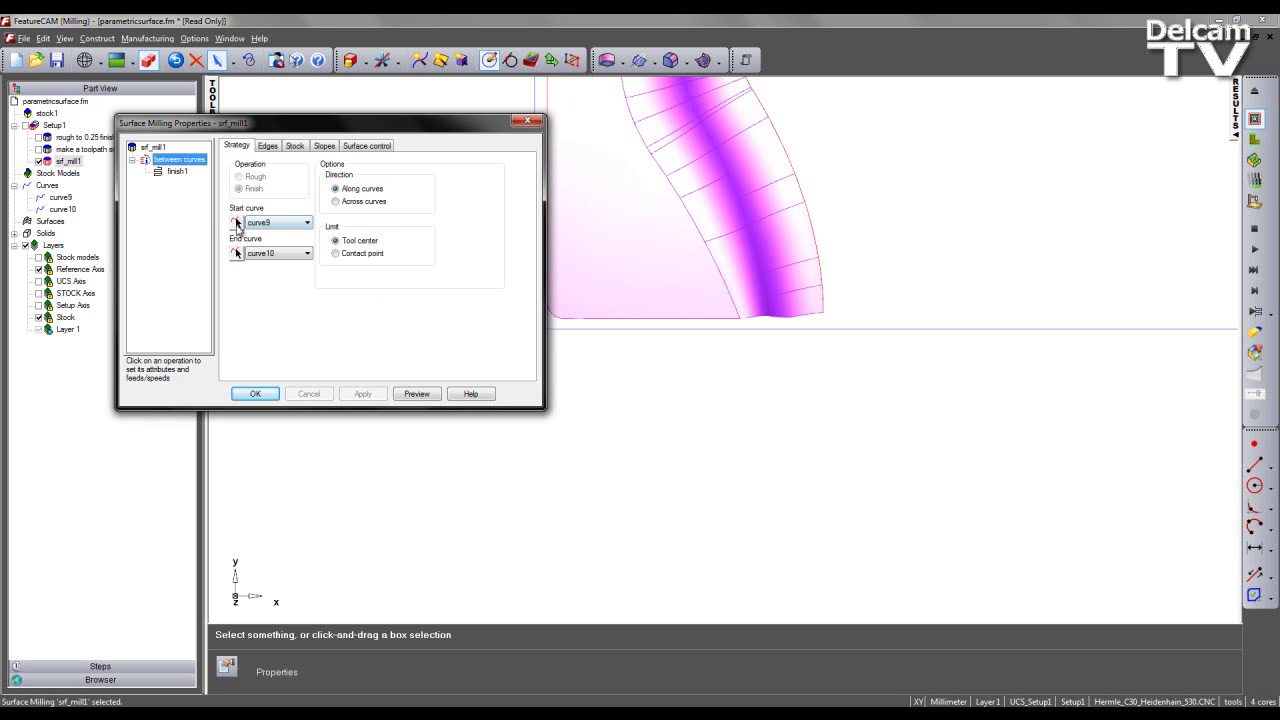
click(237, 254)
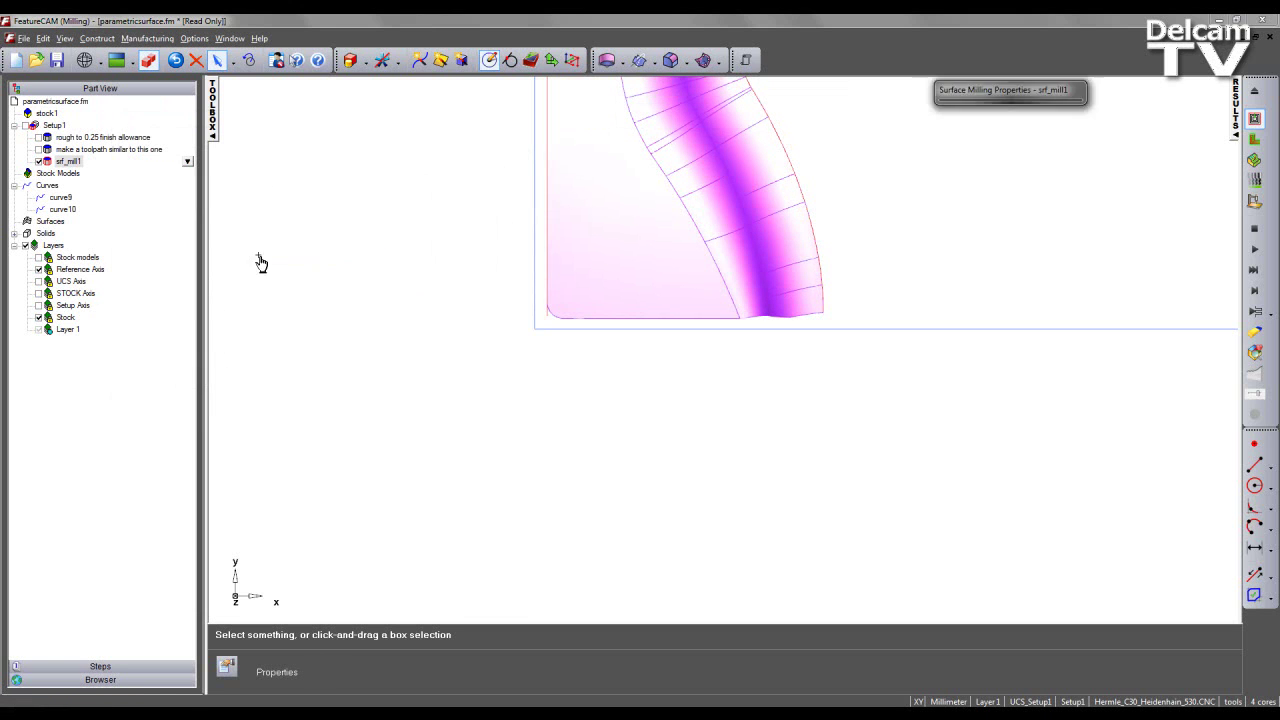
click(550, 232)
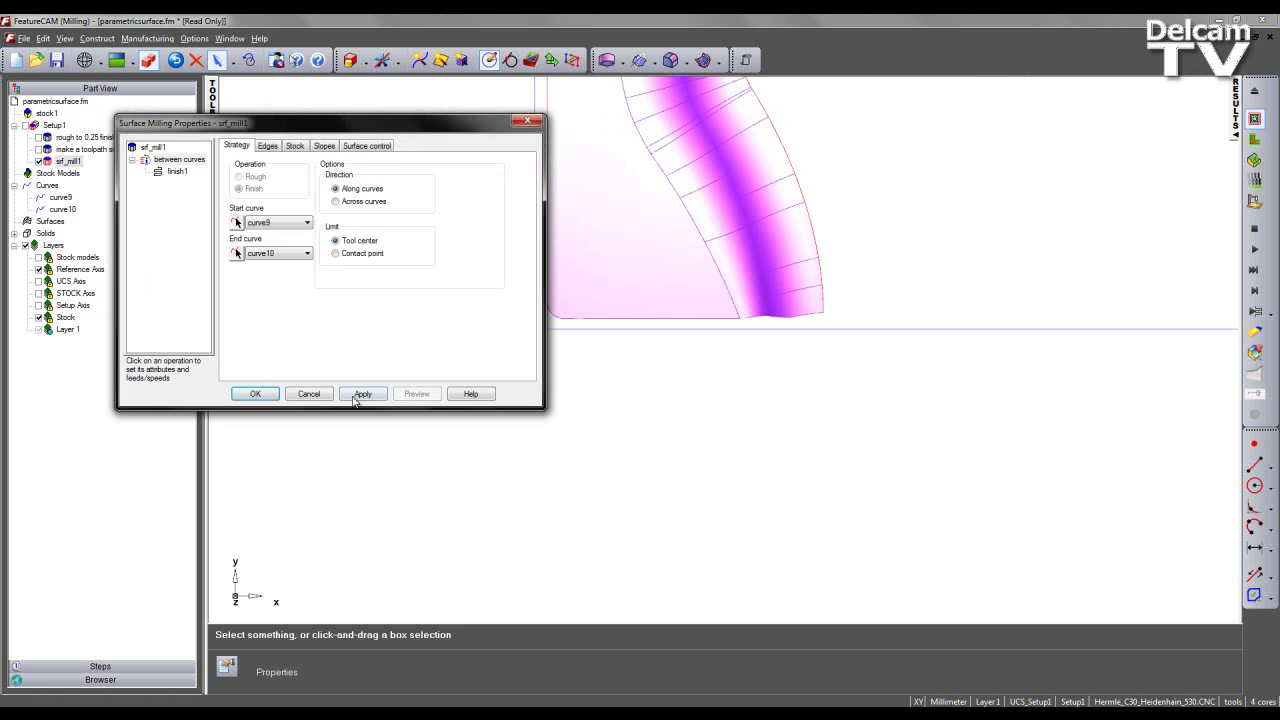
click(355, 396)
click(253, 394)
- Simulate the updated toolpath centerline and examine the pass ends around the part's rounded corner
scroll(692, 392, down, 2)
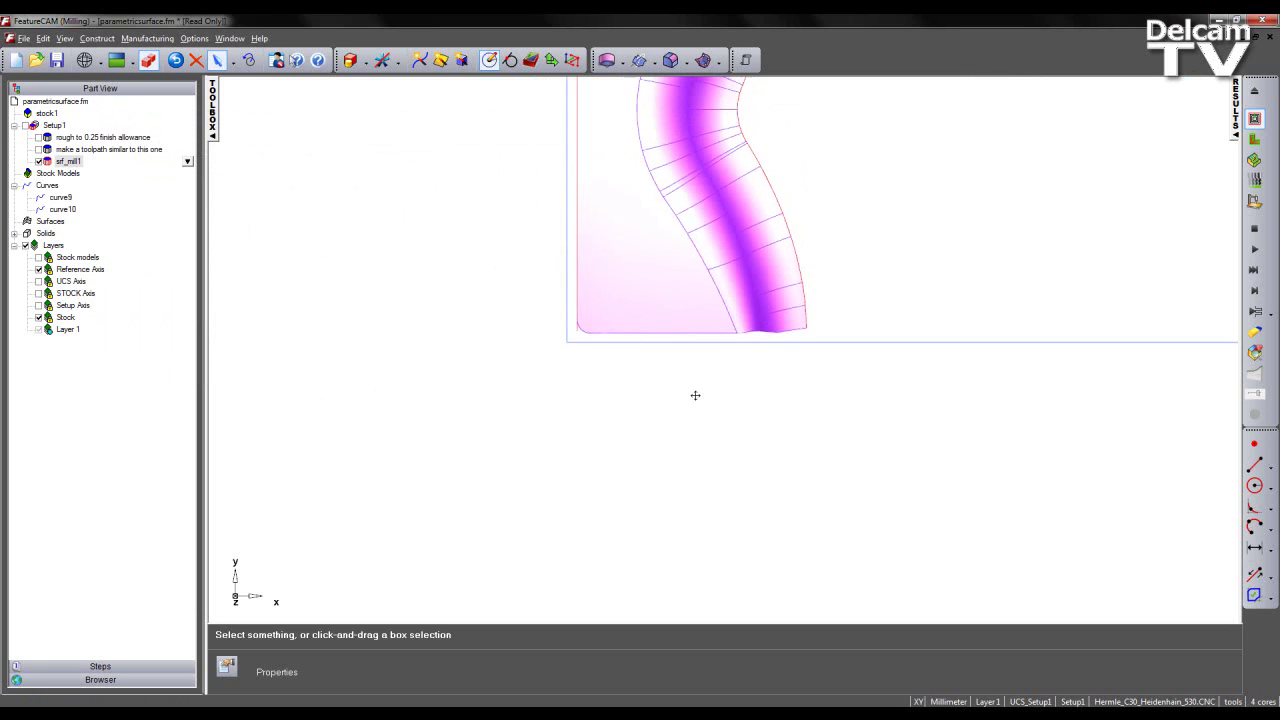
middle_drag(695, 395, 684, 474)
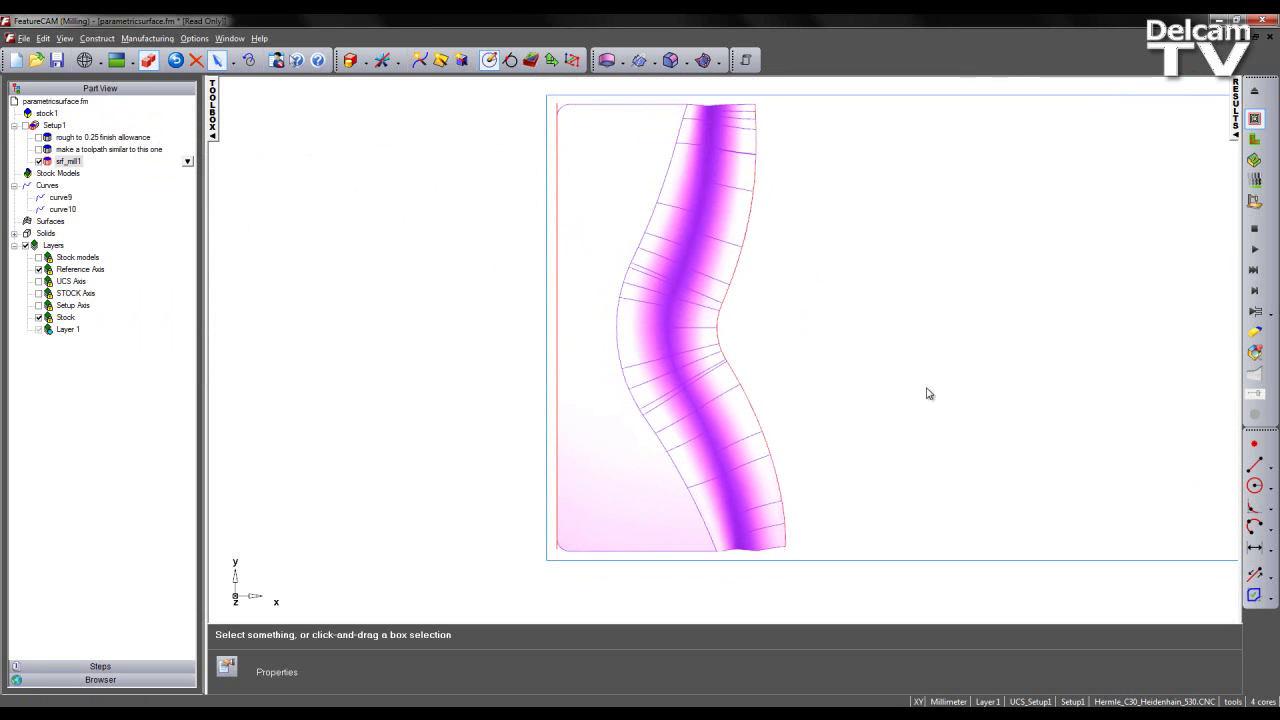
click(1256, 119)
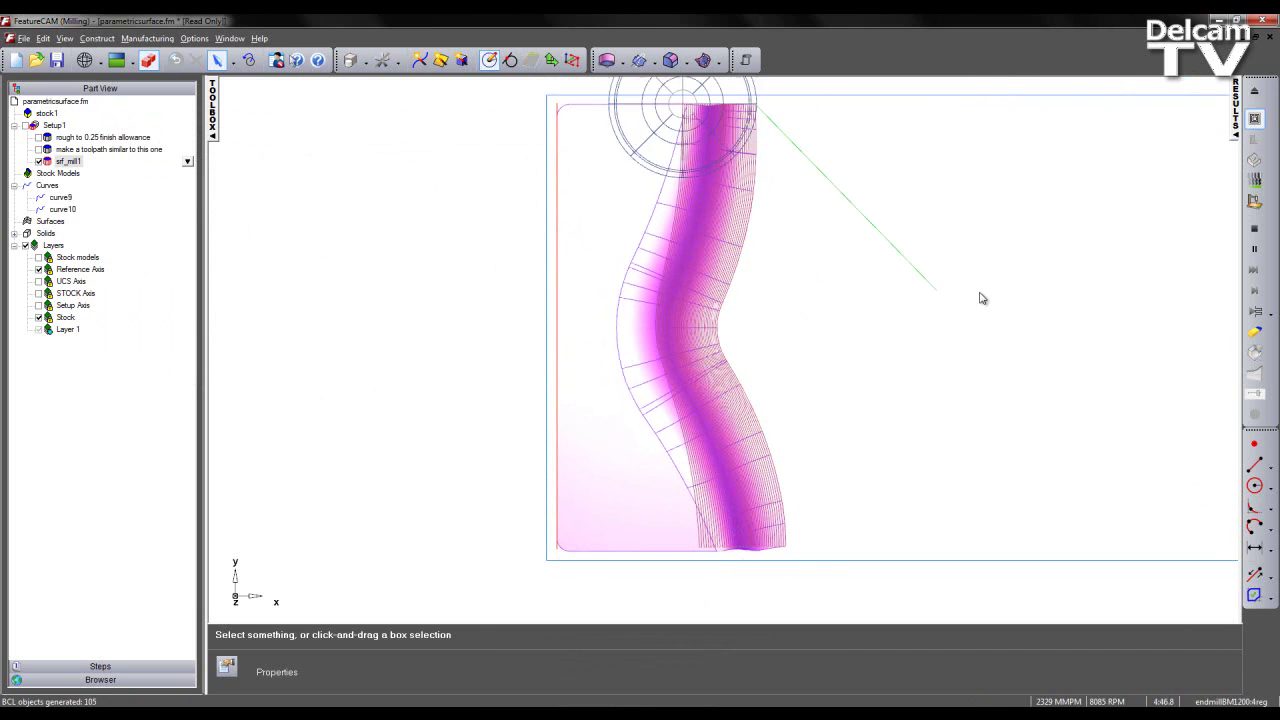
ctrl+shift+middle_drag(512, 86, 801, 195)
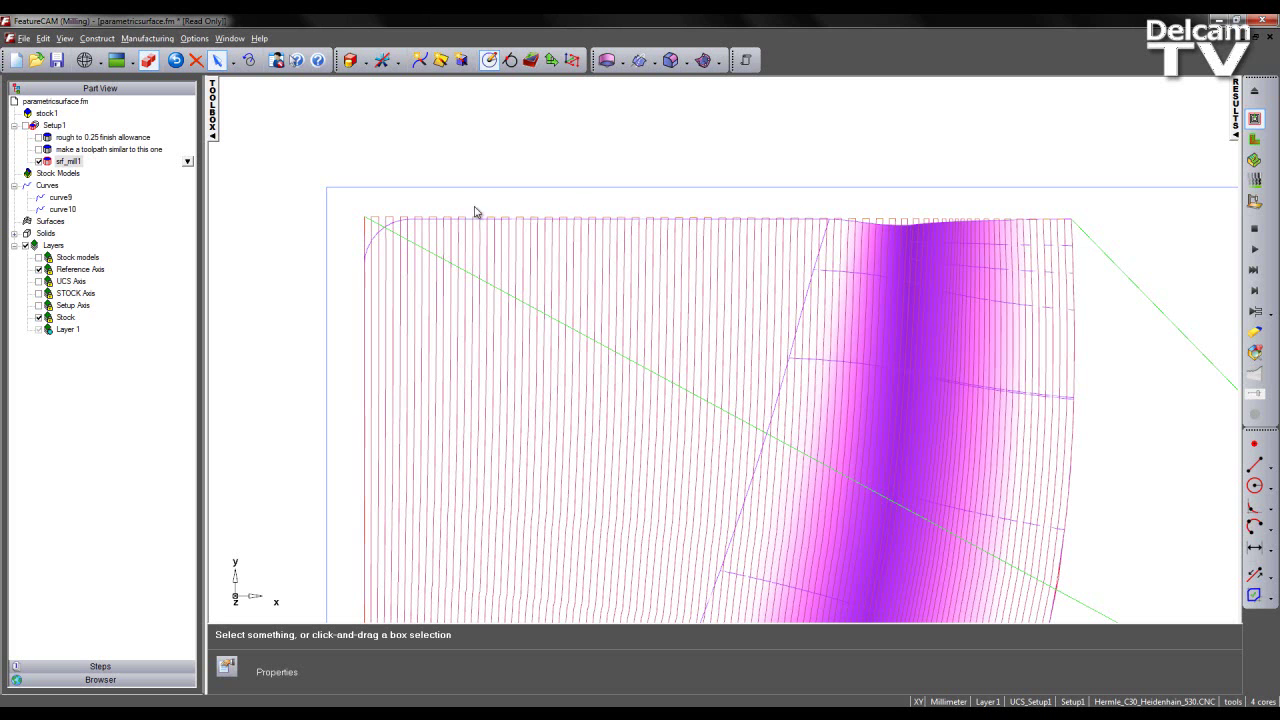
- Clear the simulated toolpath and set the stepover type of srf_mill1's finish operation to Loop
scroll(719, 252, down, 2)
shift+middle_drag(703, 327, 707, 227)
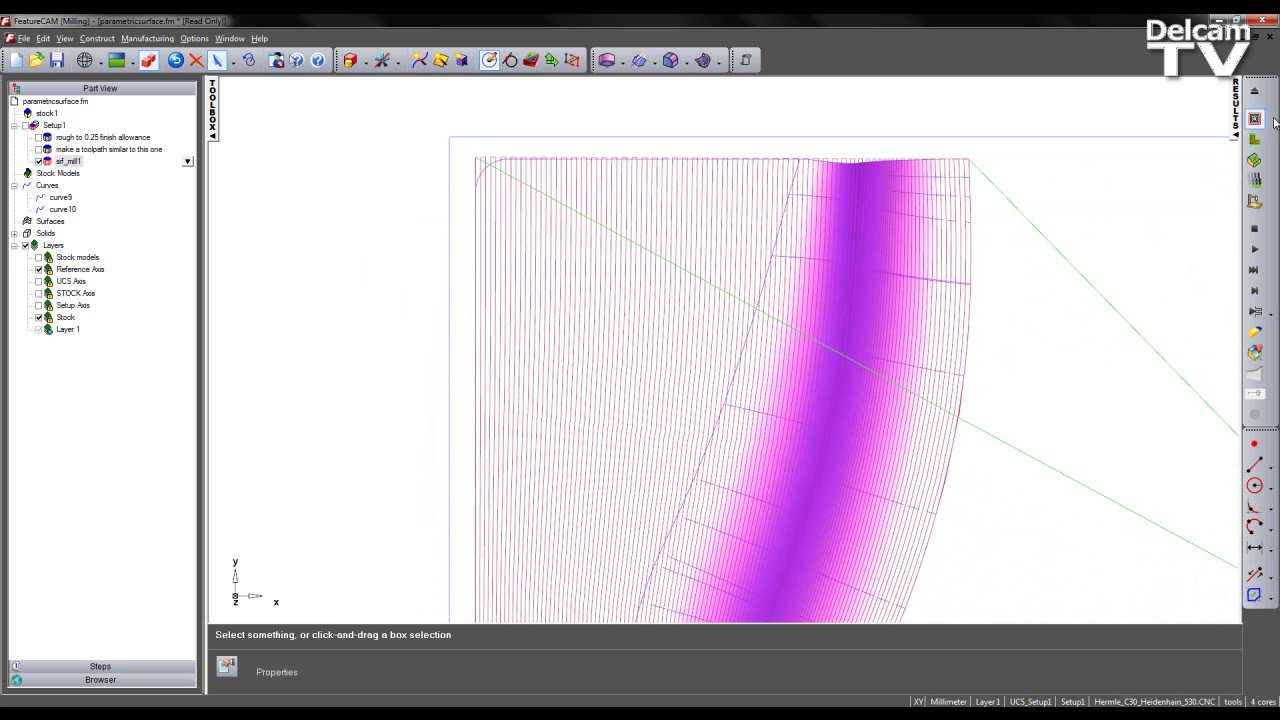
click(1254, 92)
double_click(68, 161)
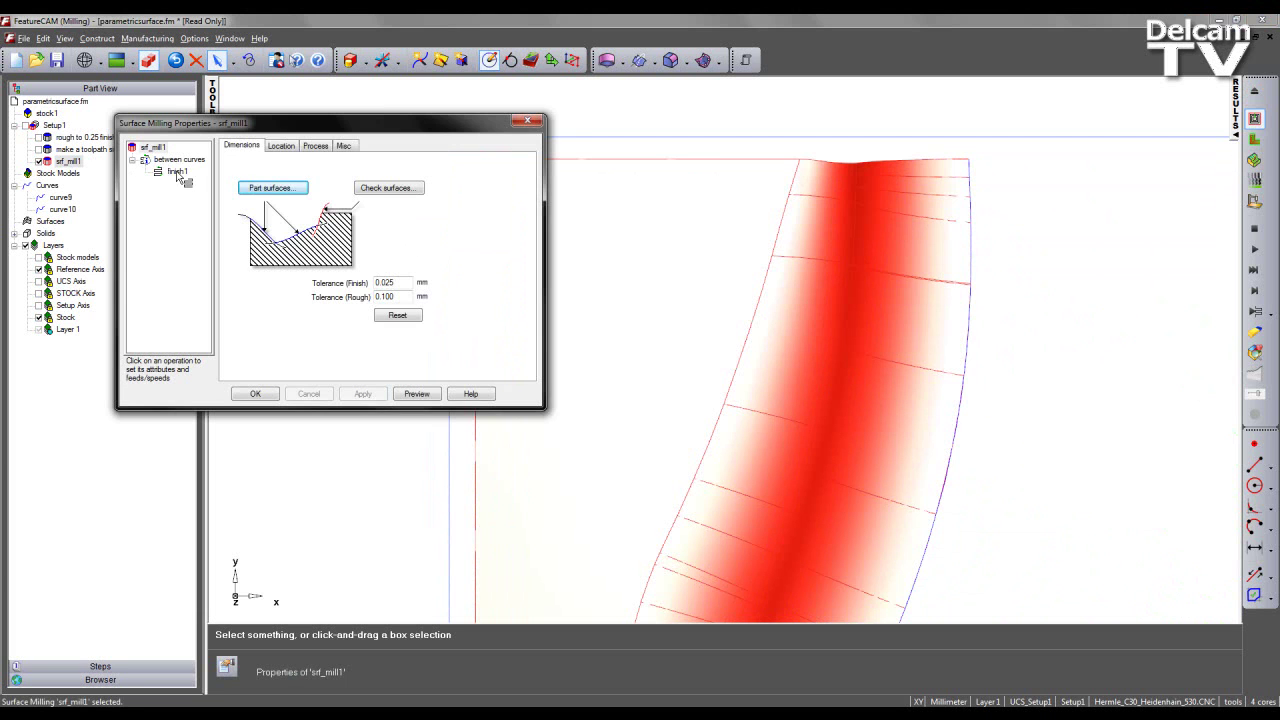
click(177, 172)
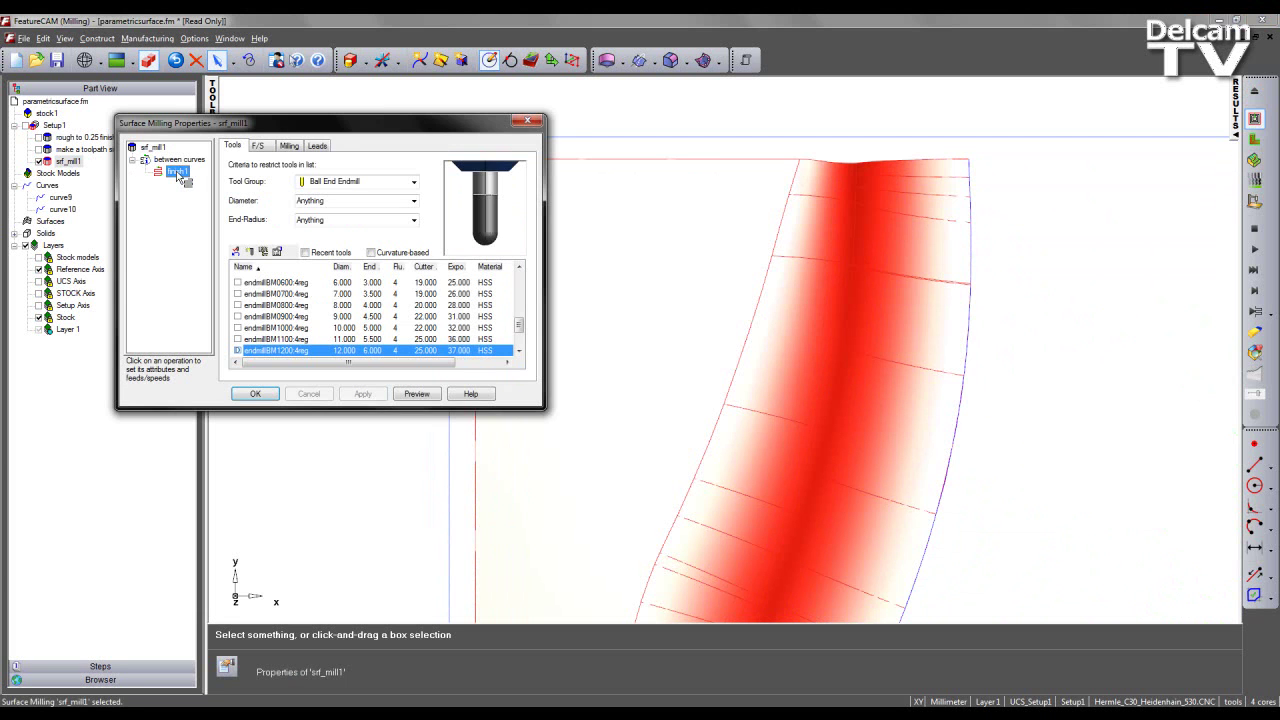
click(316, 147)
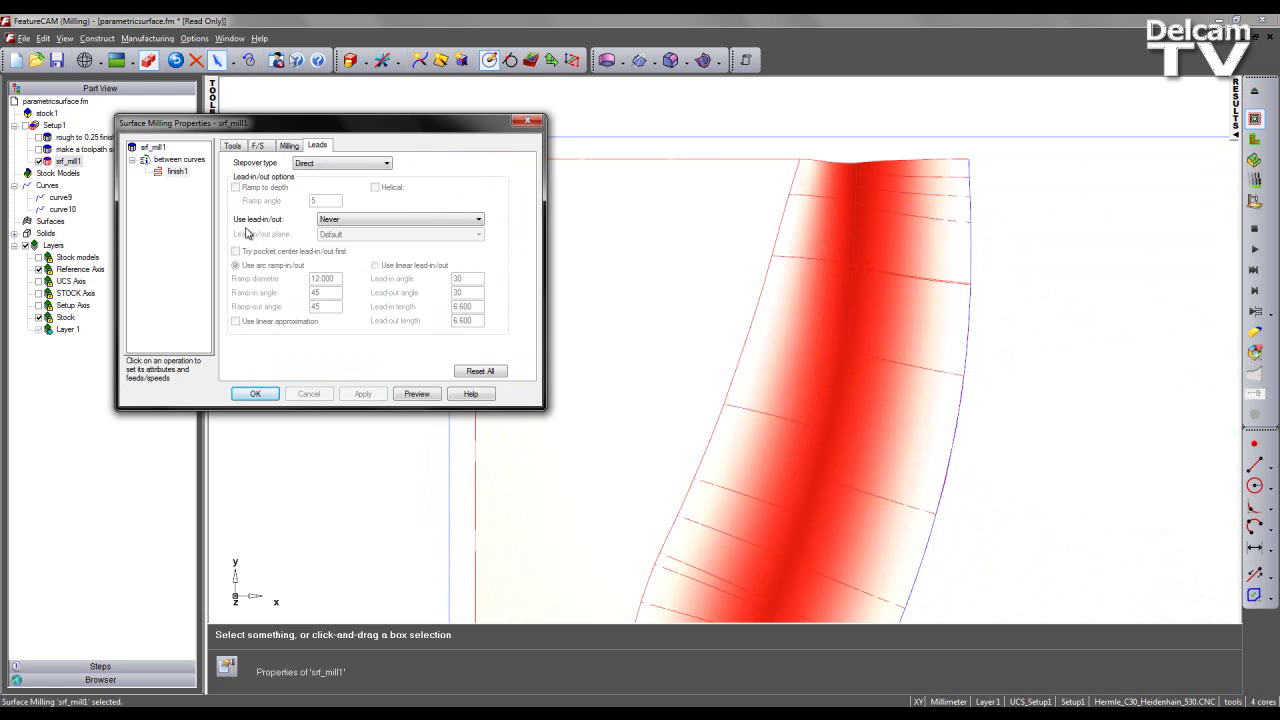
click(366, 165)
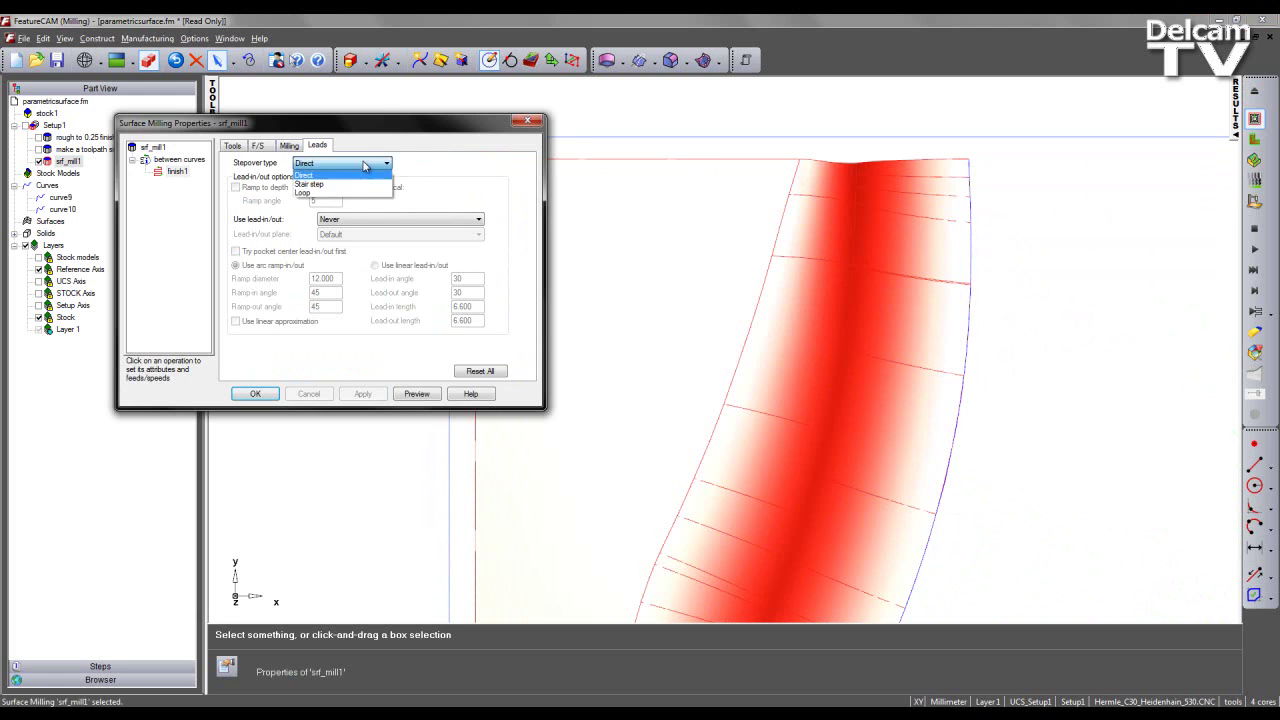
click(347, 193)
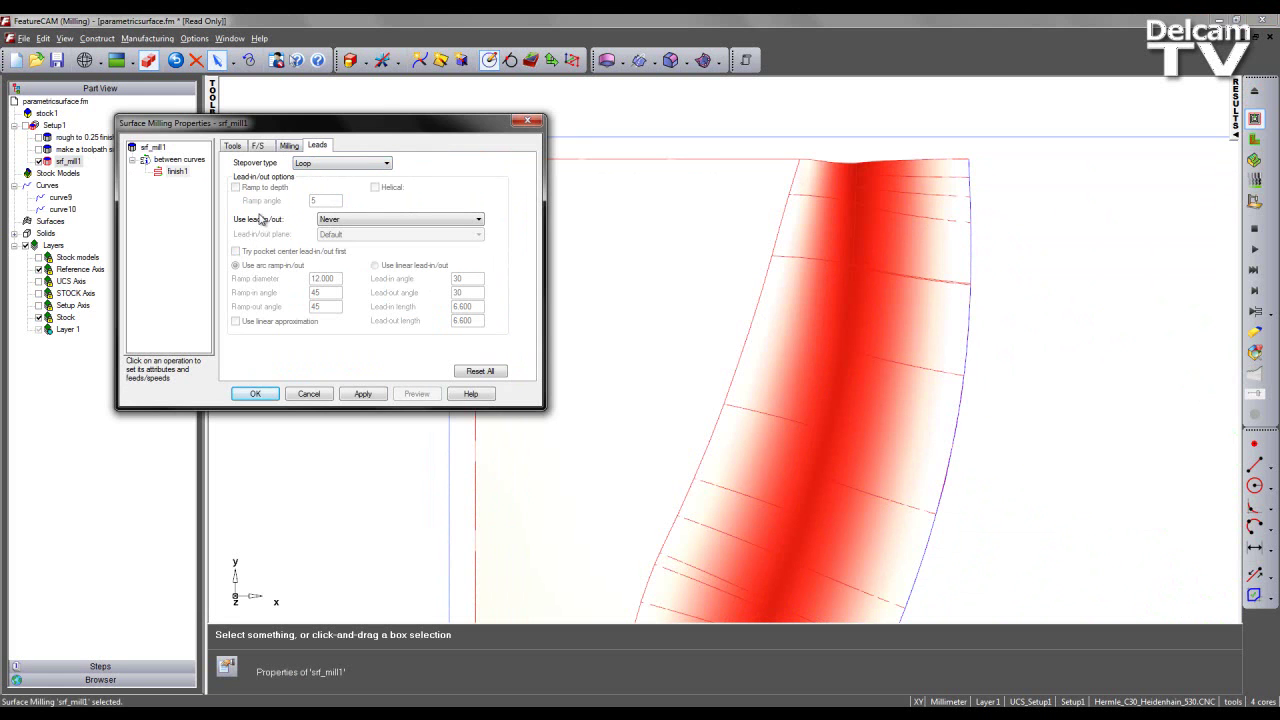
- Enable linear lead-in/out on all stepovers, plunges and retracts, with lead-in and lead-out angles of 0
click(351, 226)
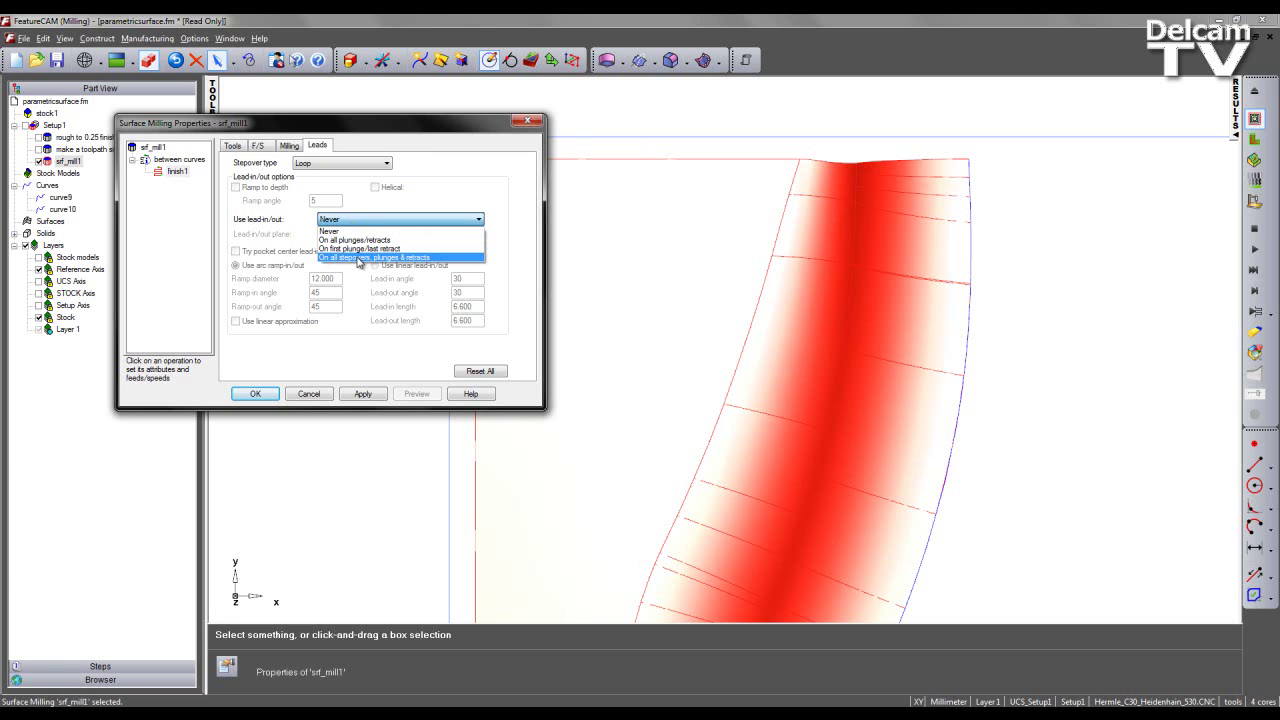
click(359, 258)
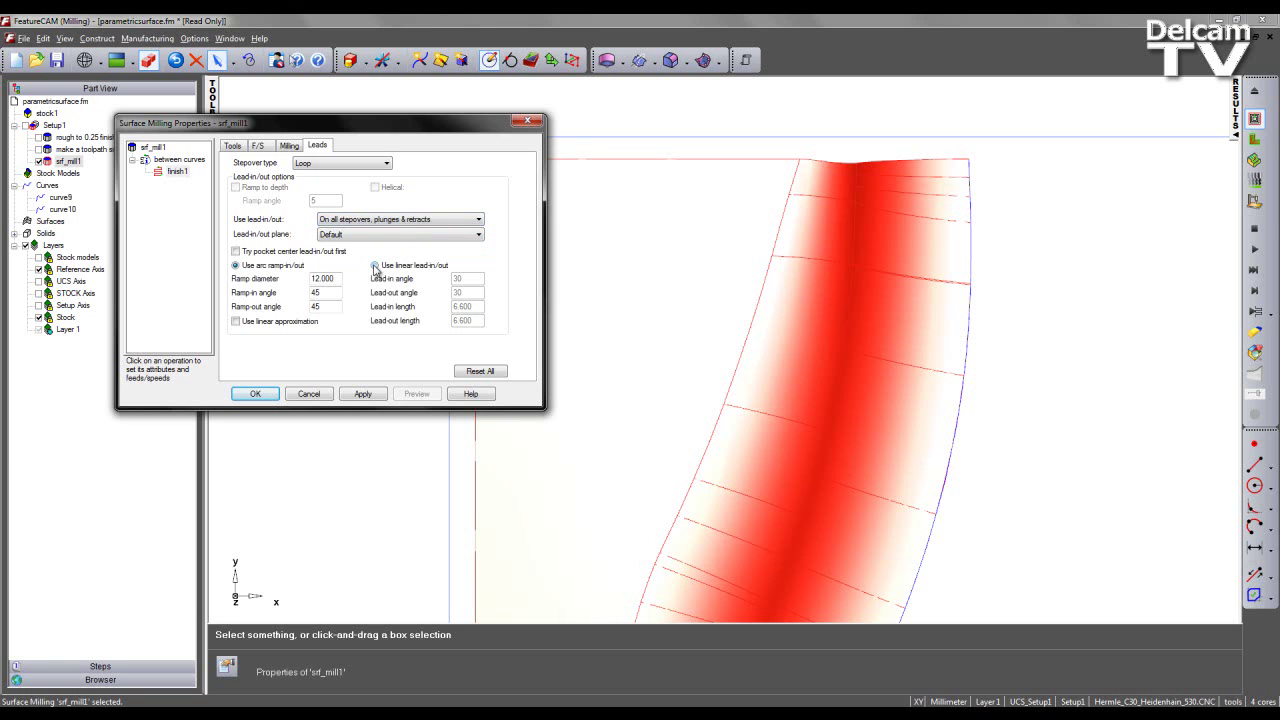
click(375, 266)
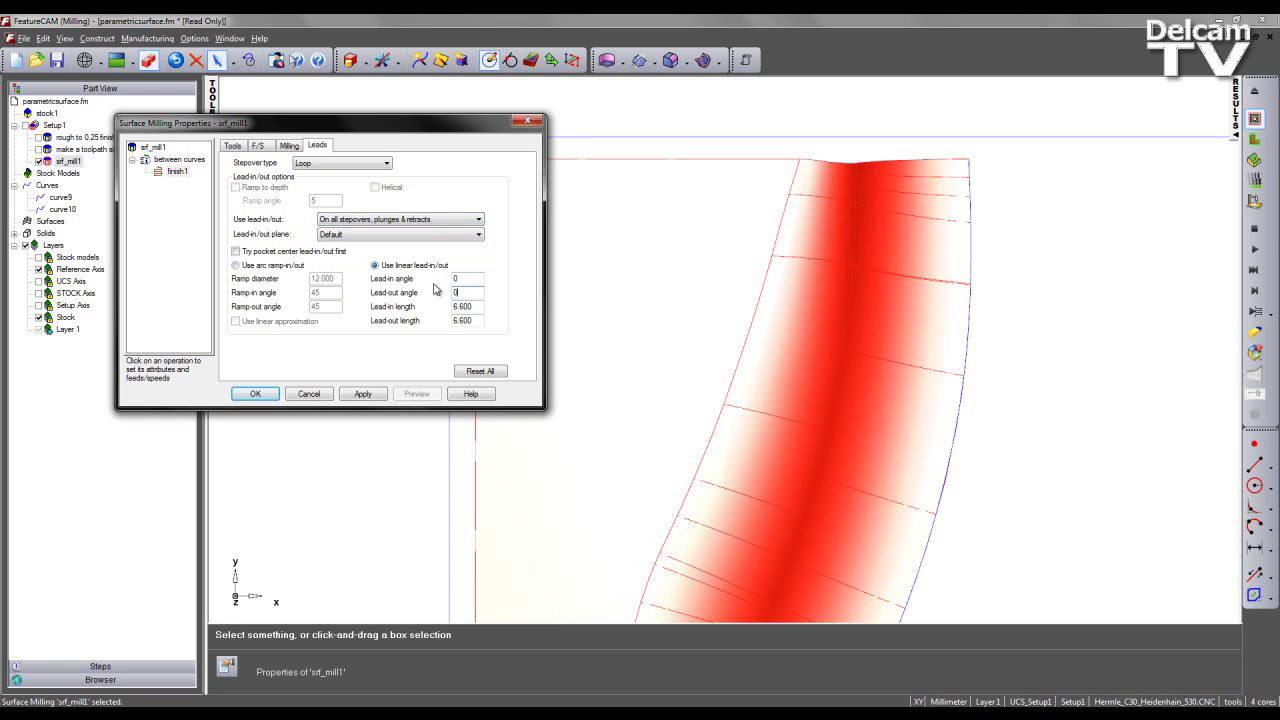
- Set both the lead-in and lead-out lengths to 2 mm and apply the changes to srf_mill1
drag(478, 309, 381, 314)
text(2)
key(Tab)
text(2)
click(371, 395)
click(262, 395)
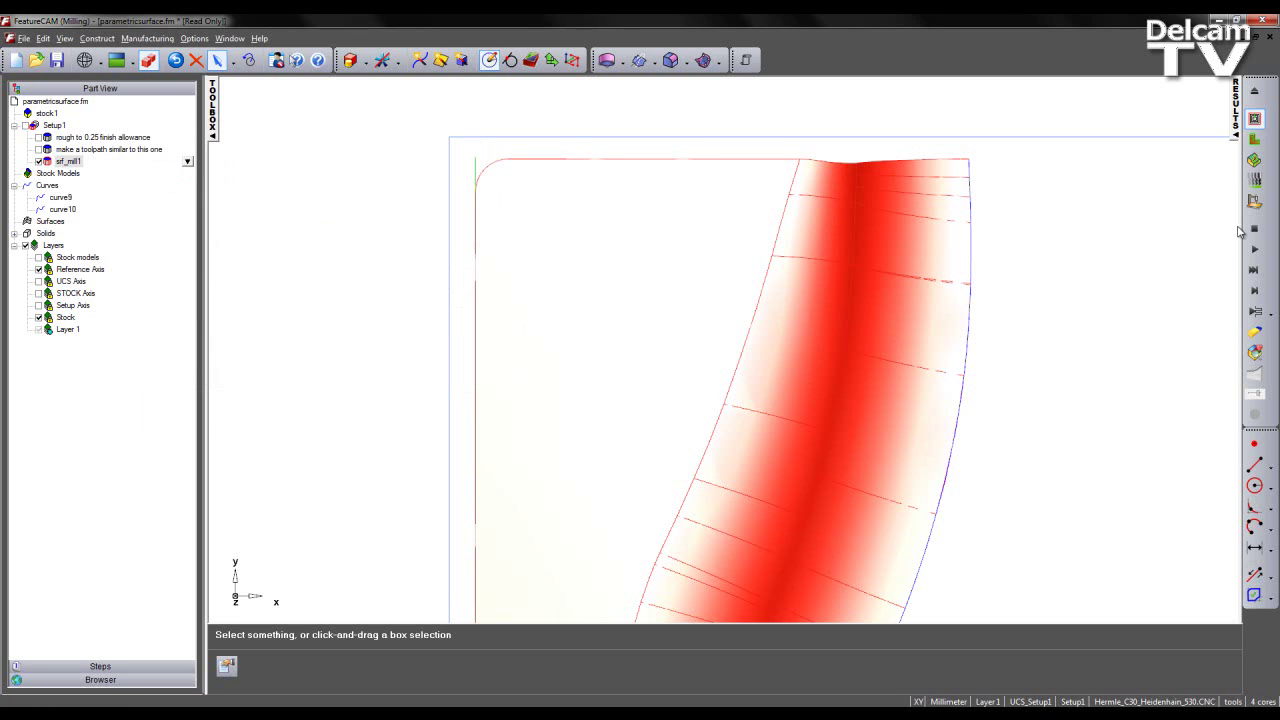
- Simulate the toolpath centerline again and examine the pass ends along the part's edges in an isometric view
click(1254, 118)
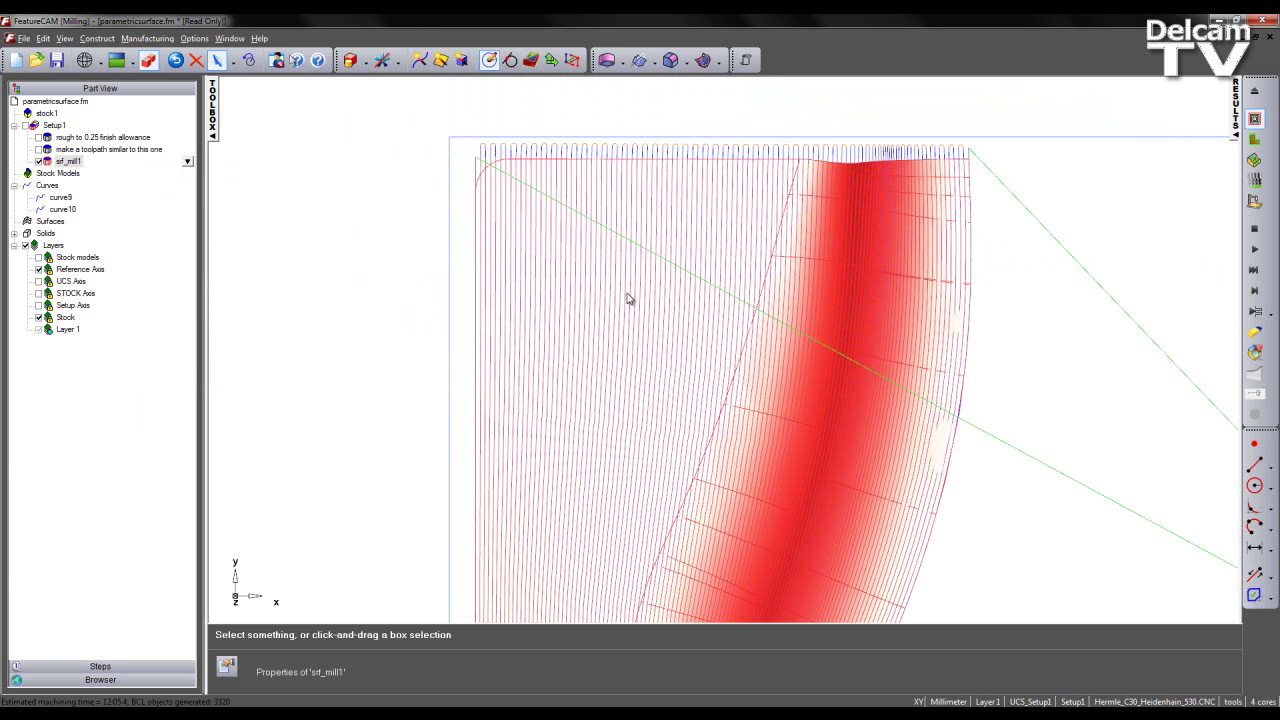
key(ctrl+1)
scroll(620, 291, down, 4)
shift+middle_drag(560, 335, 732, 232)
scroll(690, 509, up, 3)
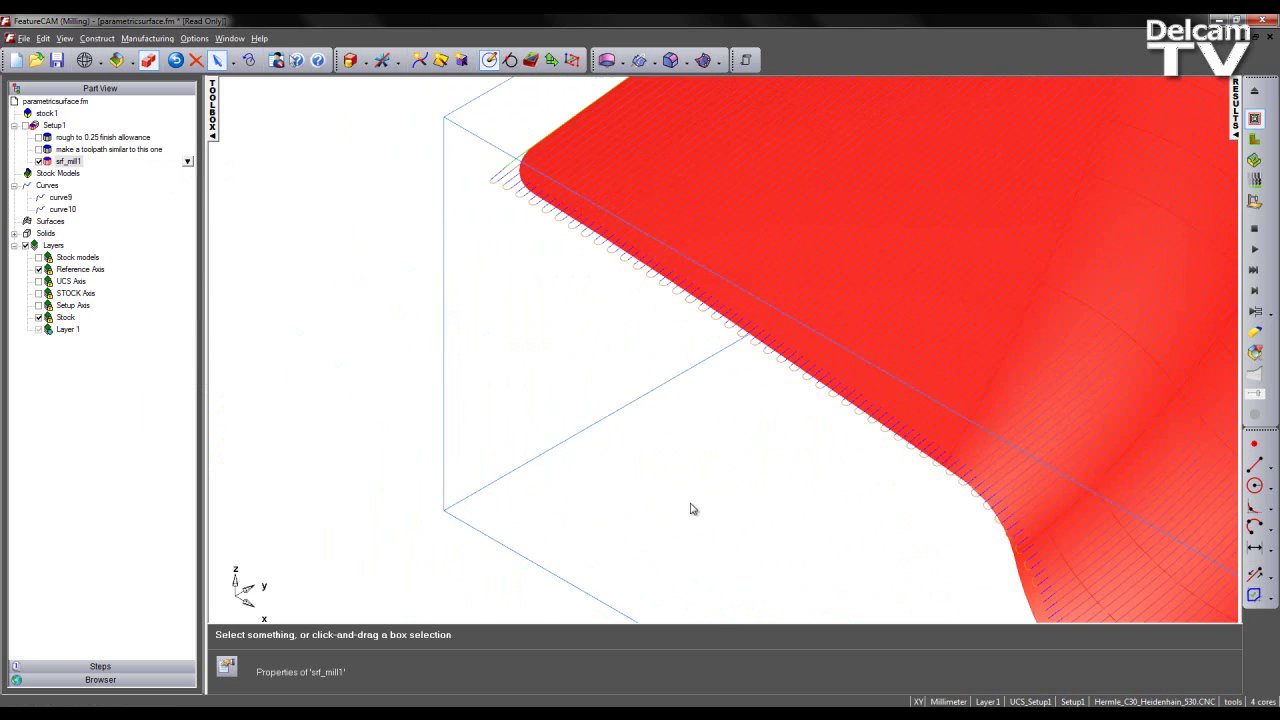
scroll(831, 447, down, 4)
shift+middle_drag(806, 483, 691, 490)
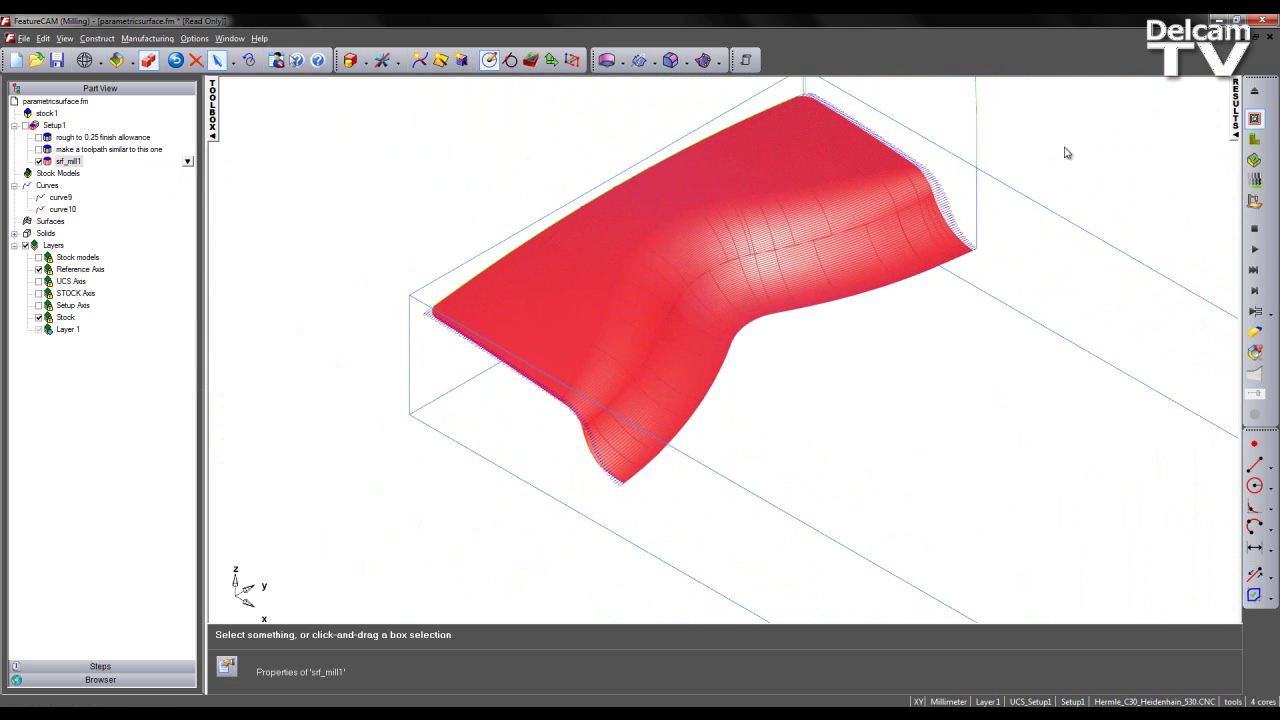
- Include the rough to 0.25 finish allowance feature alongside srf_mill1 and run a 3D simulation of both
click(1256, 92)
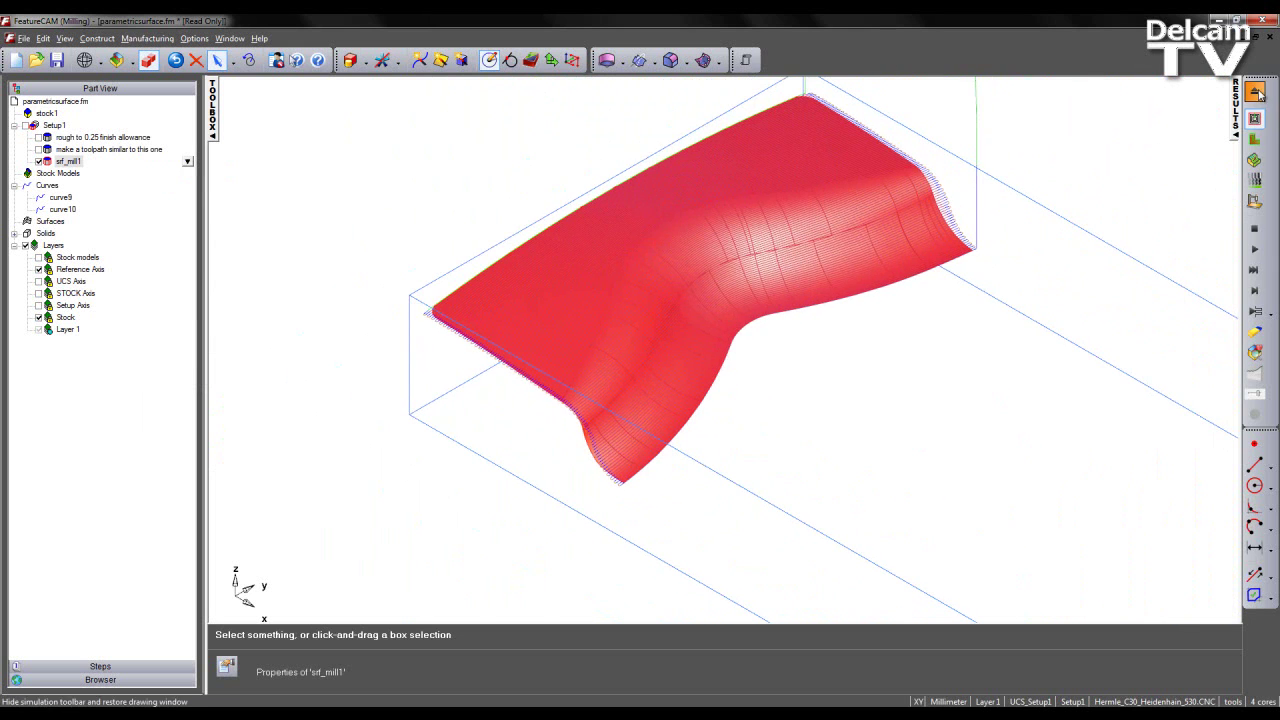
click(39, 137)
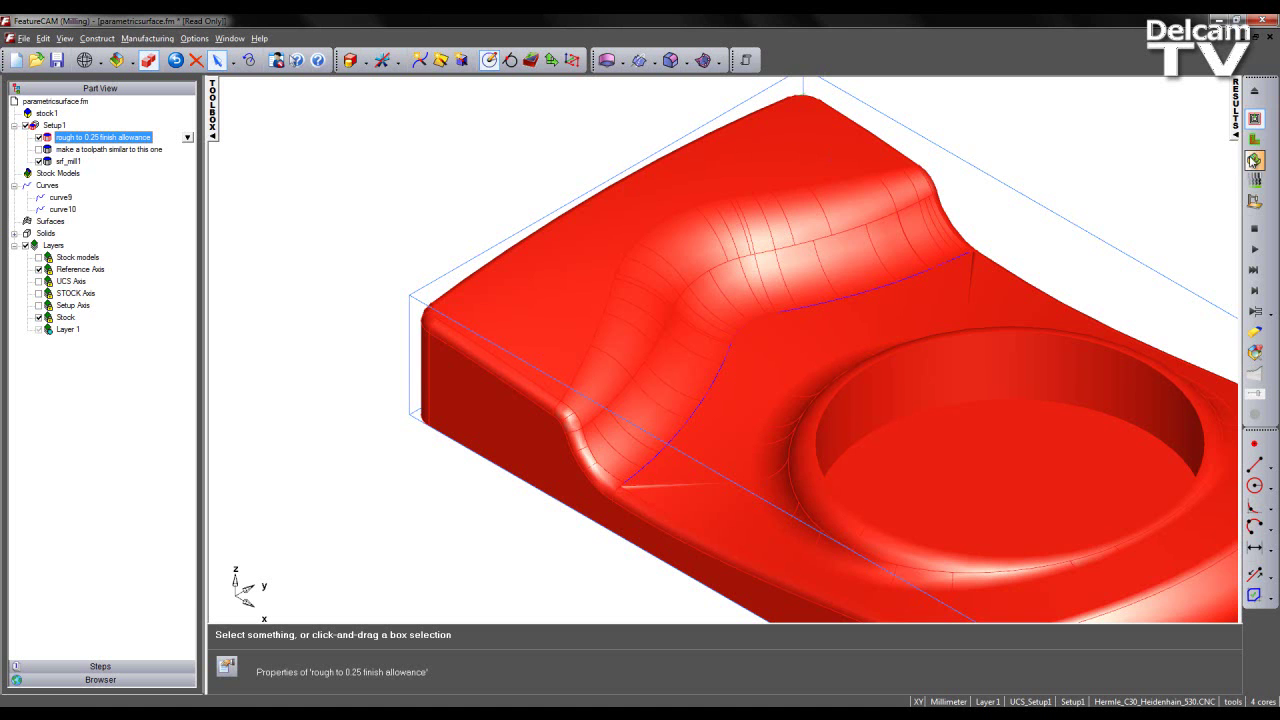
click(1255, 160)
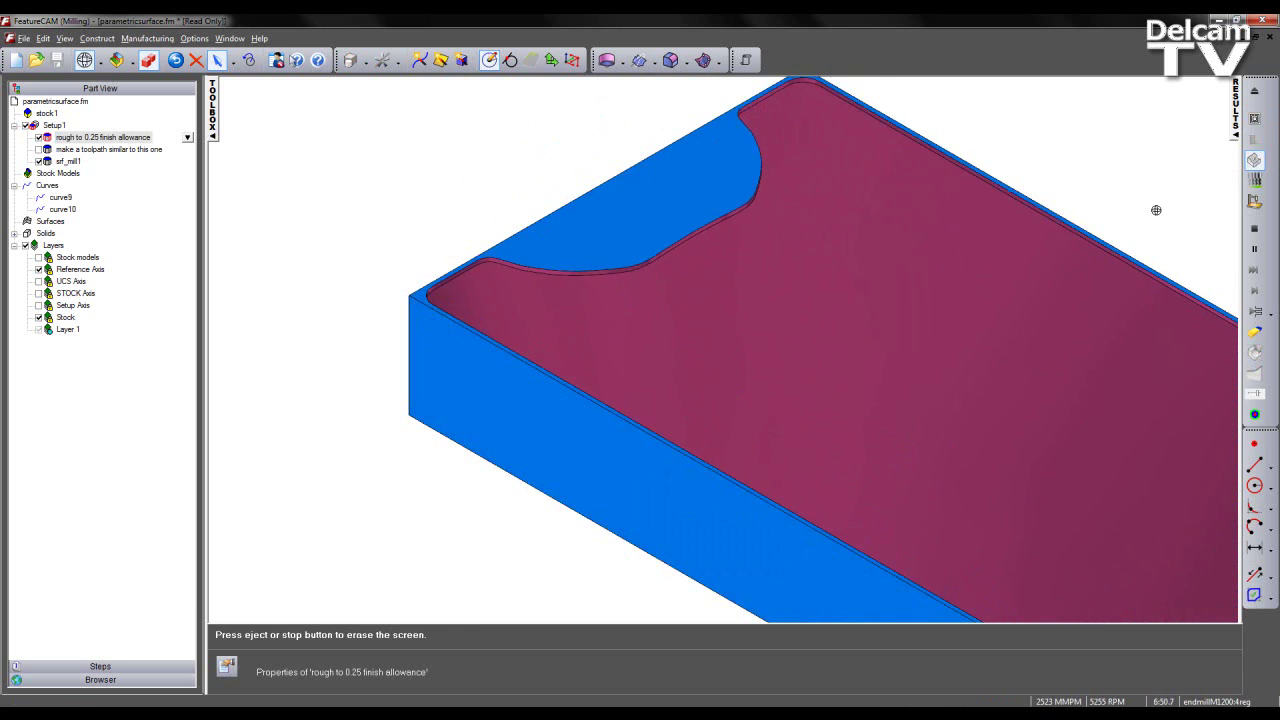